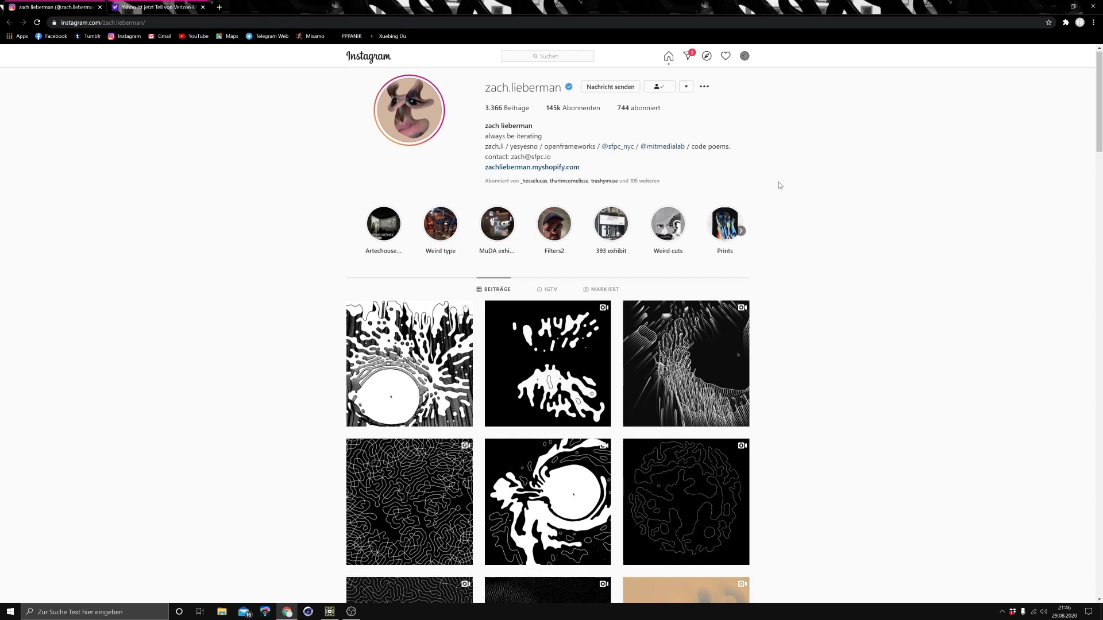
Browse the artwork posts on the open Instagram profile for visual reference
scroll(779, 185, "down", 9)
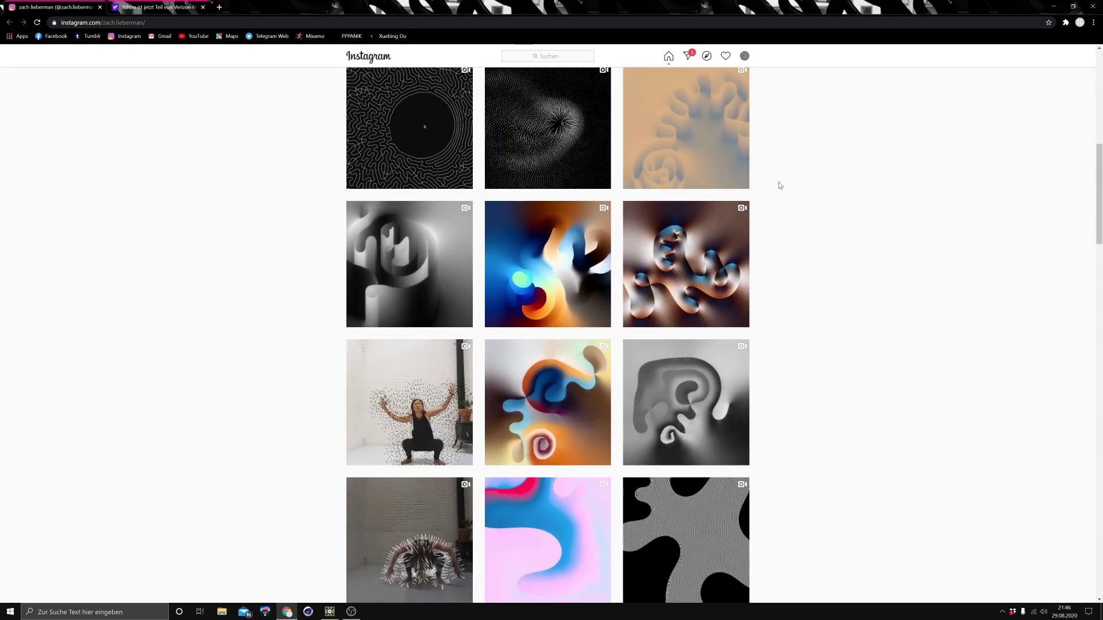
scroll(780, 186, "down", 2)
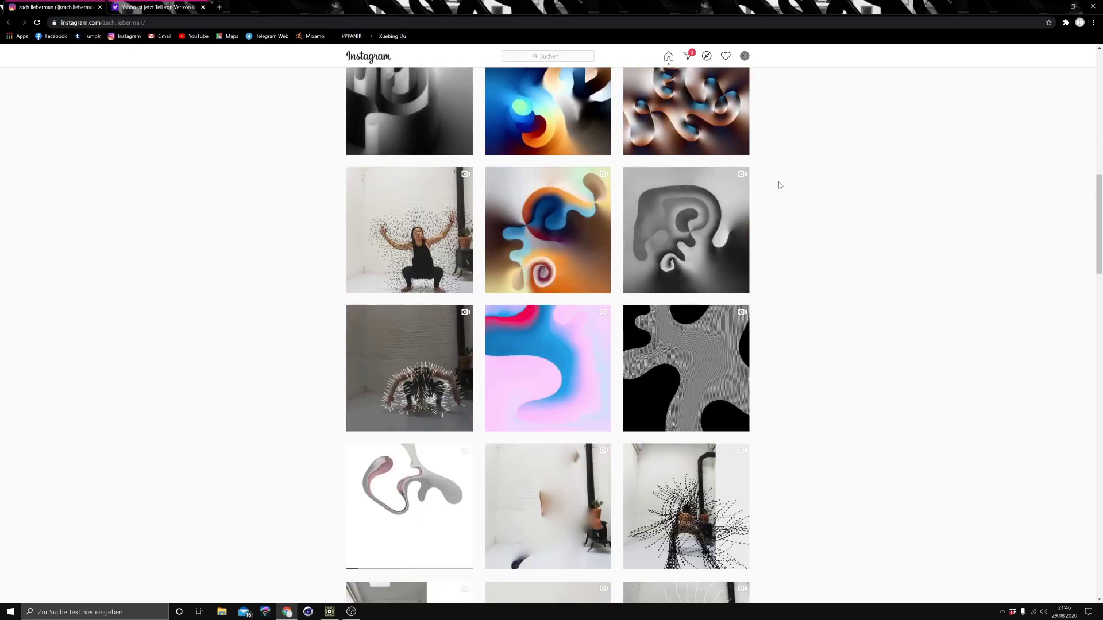
scroll(780, 186, "up", 2)
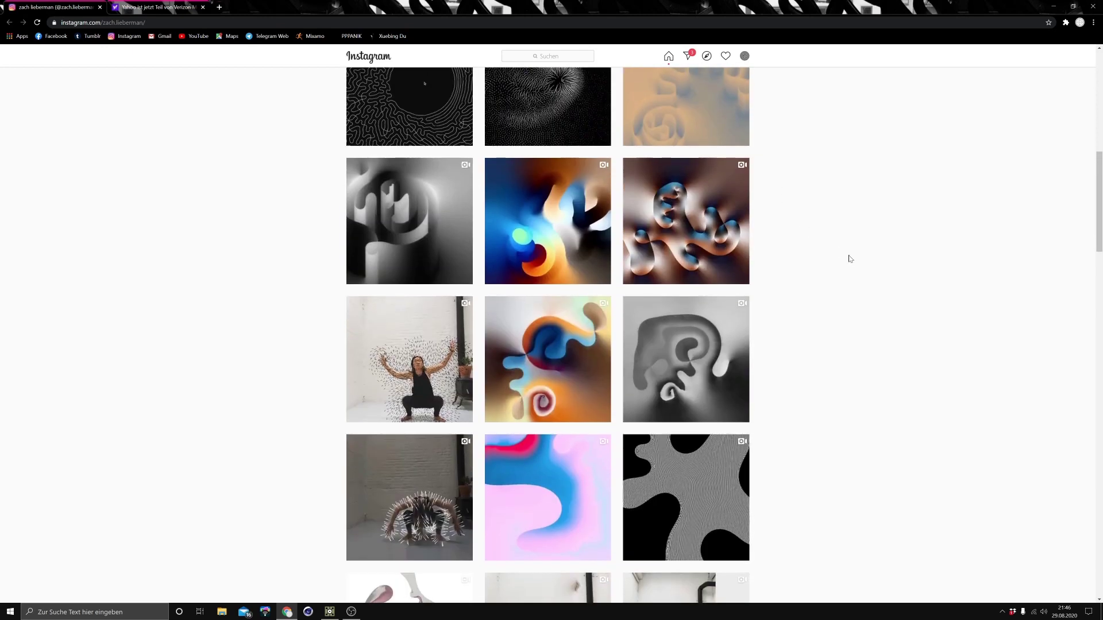
scroll(869, 278, "down", 1)
scroll(847, 247, "up", 2)
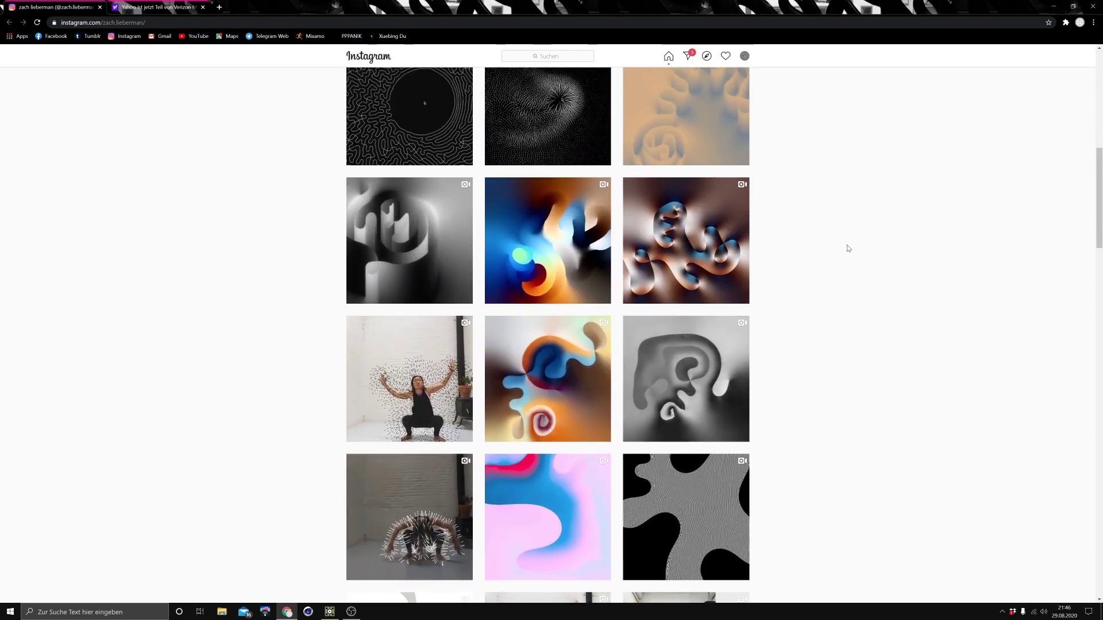
scroll(848, 248, "up", 8)
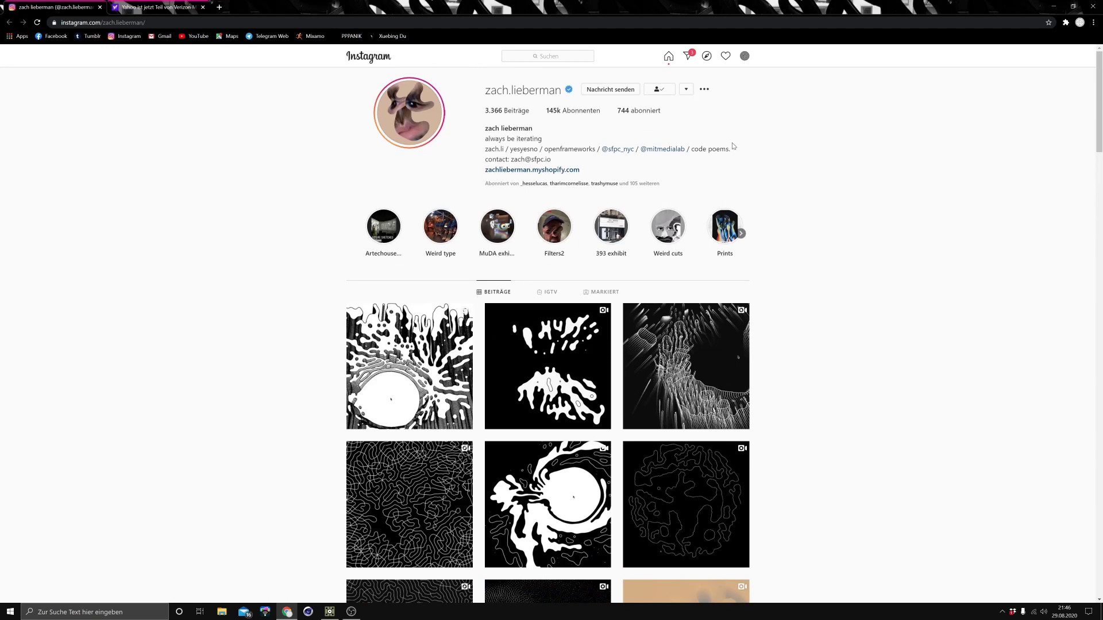
scroll(825, 453, "down", 4)
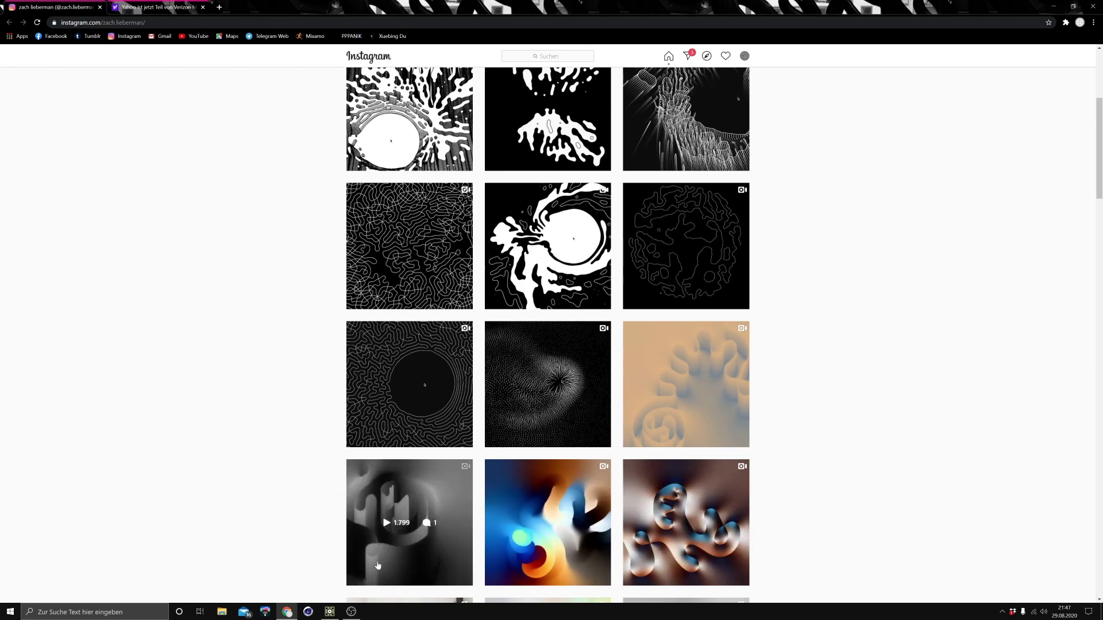
Switch to TouchDesigner and examine the finished painting network inside base1
left_click(330, 612)
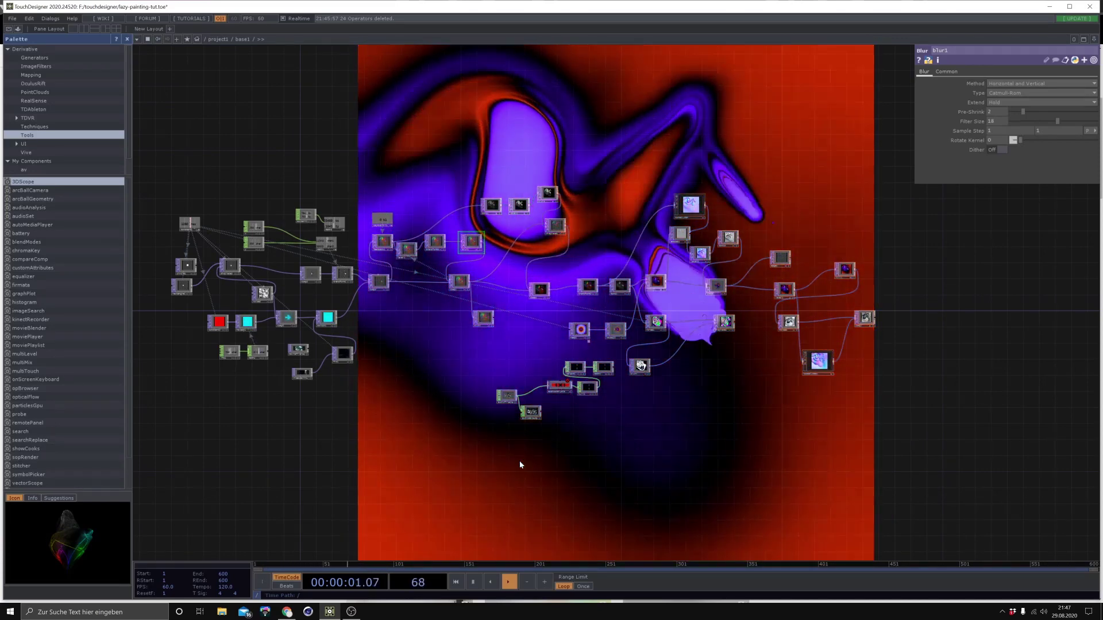
scroll(528, 464, "down", 2)
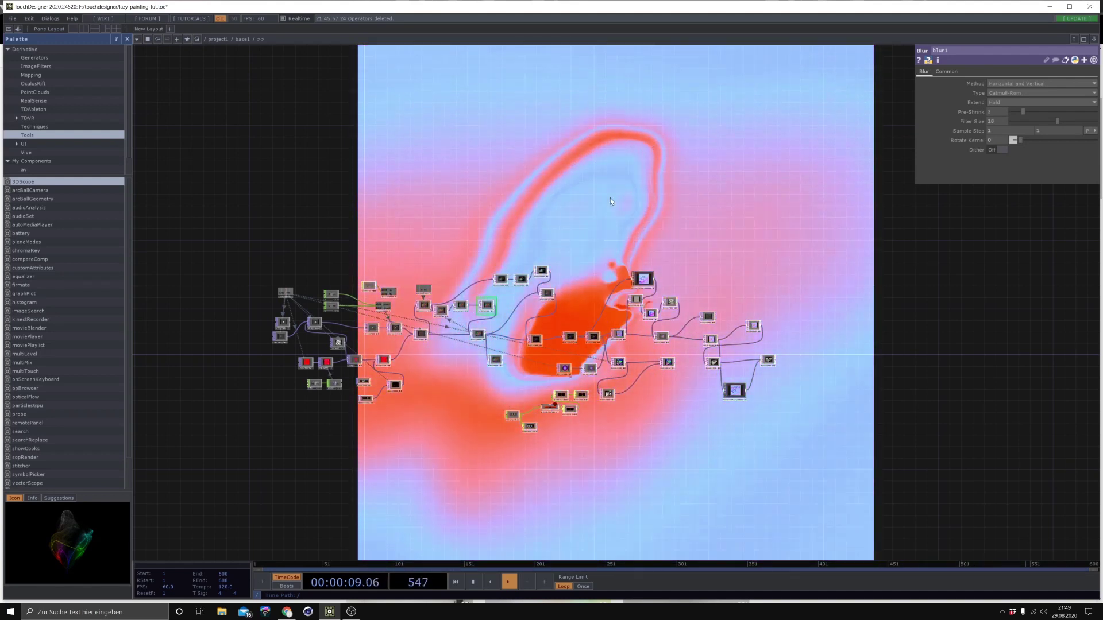
scroll(516, 367, "down", 10)
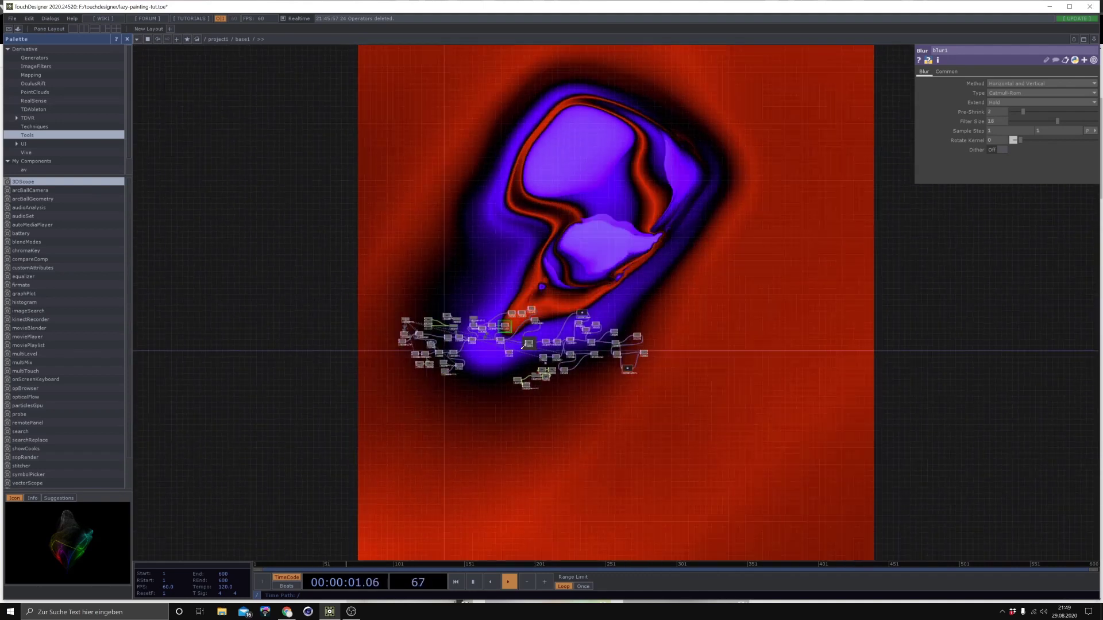
In an empty area of the project1 network, add a Constant CHOP with a channel named res and value 1280
scroll(667, 242, "down", 5)
left_click_drag(733, 485, 549, 268)
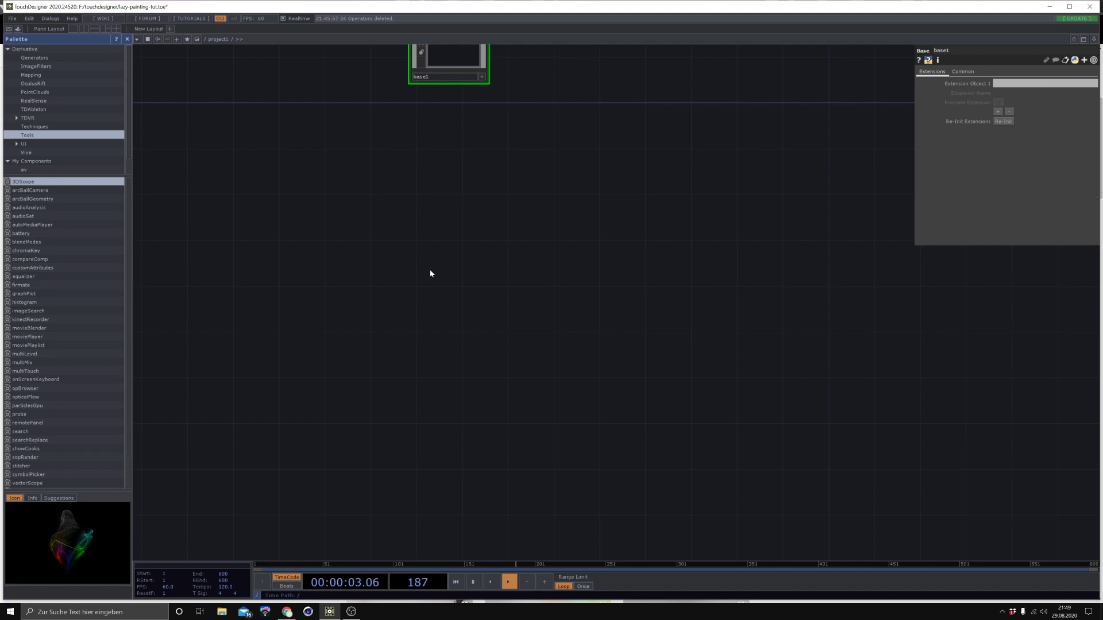
key("Tab")
left_click(352, 166)
left_click(352, 226)
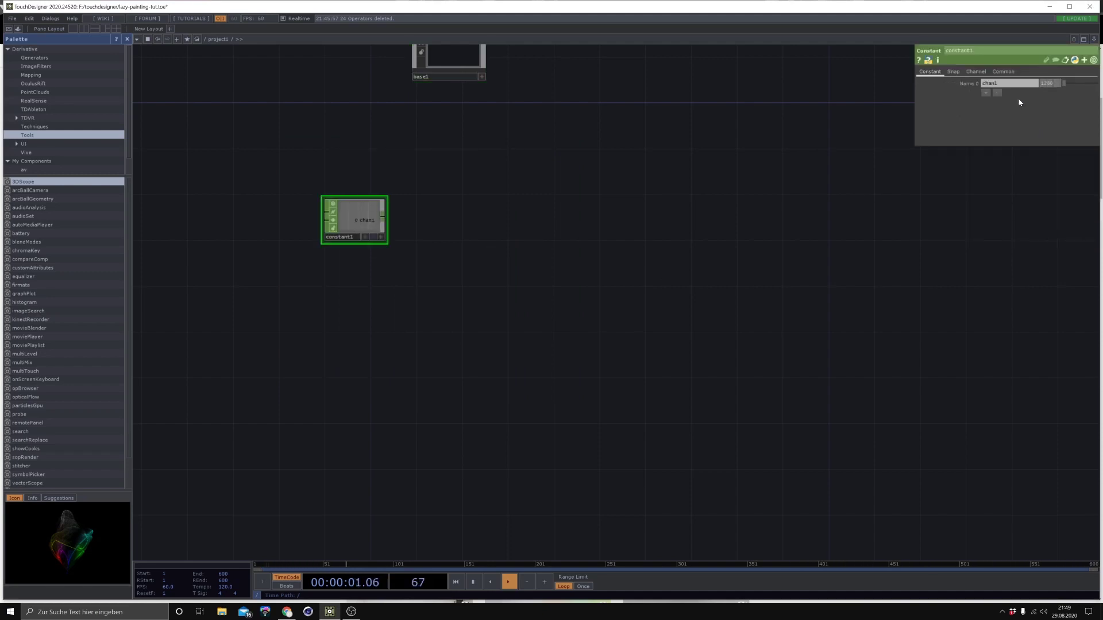
key("Return")
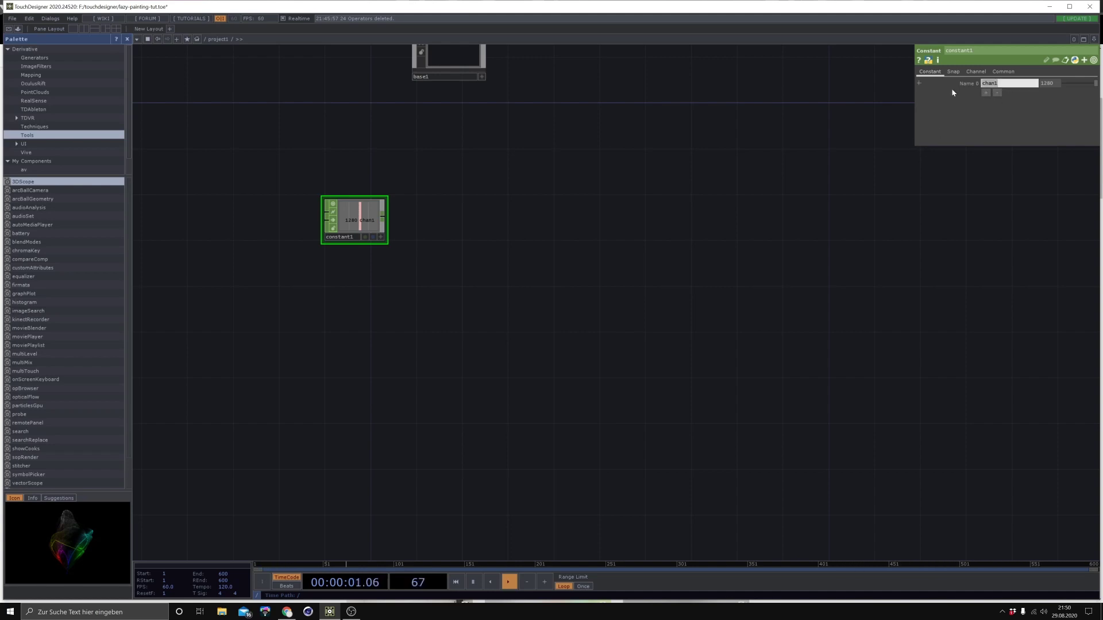
type("res")
key("Return")
Add a Circle TOP directly below the Constant CHOP
left_click_drag(474, 340, 505, 332)
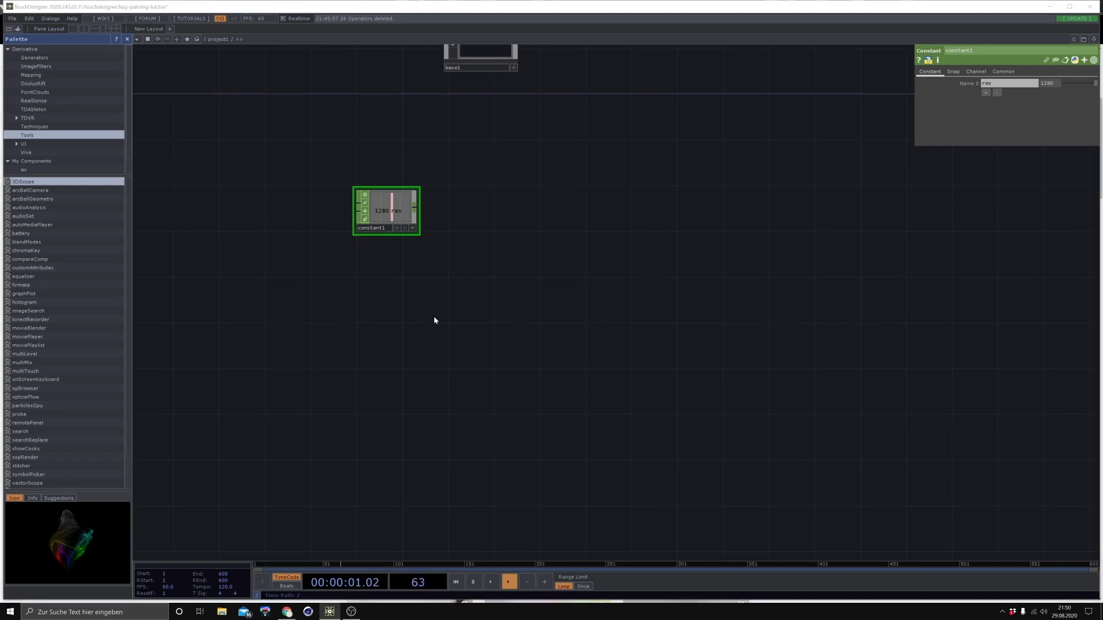
key("Tab")
left_click(323, 212)
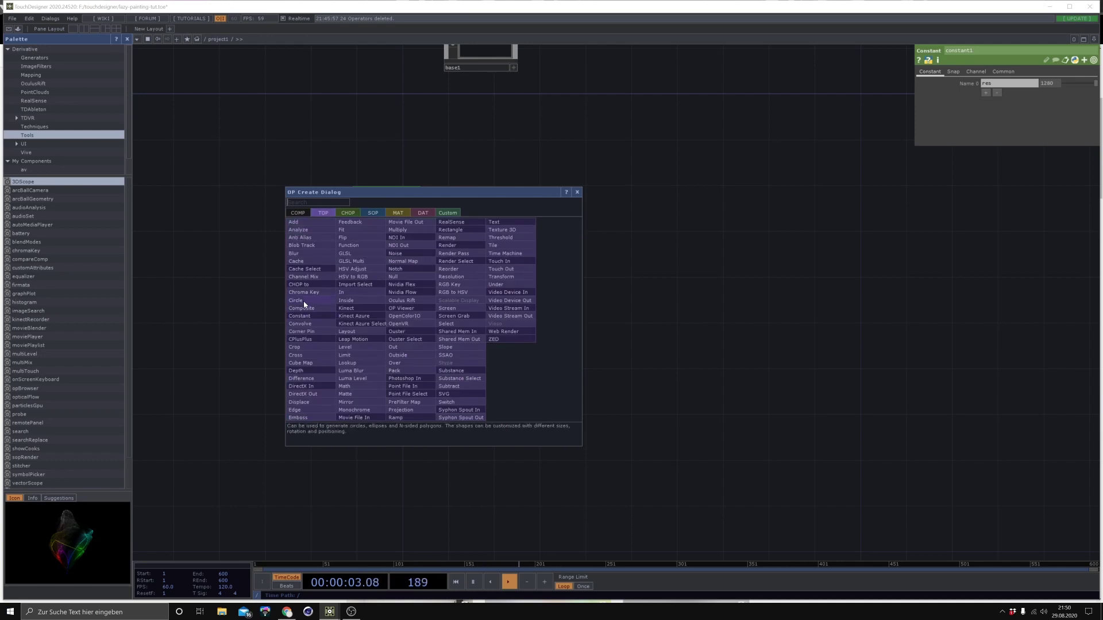
left_click(305, 300)
left_click(384, 330)
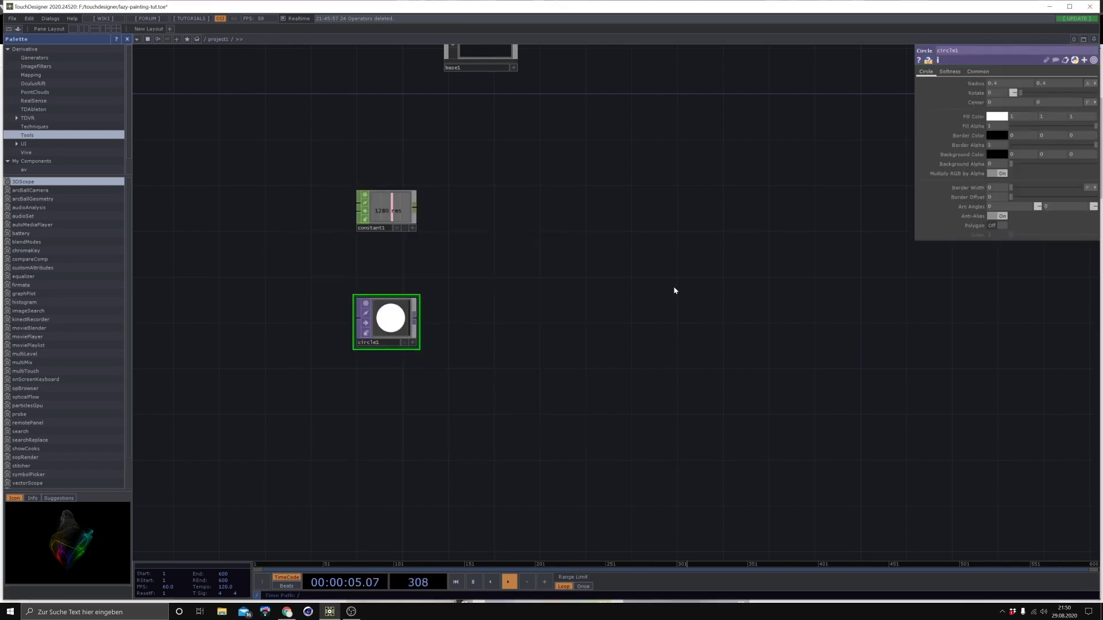
Export the constant's res channel to both the width and height resolution values of the Circle TOP
left_click(977, 72)
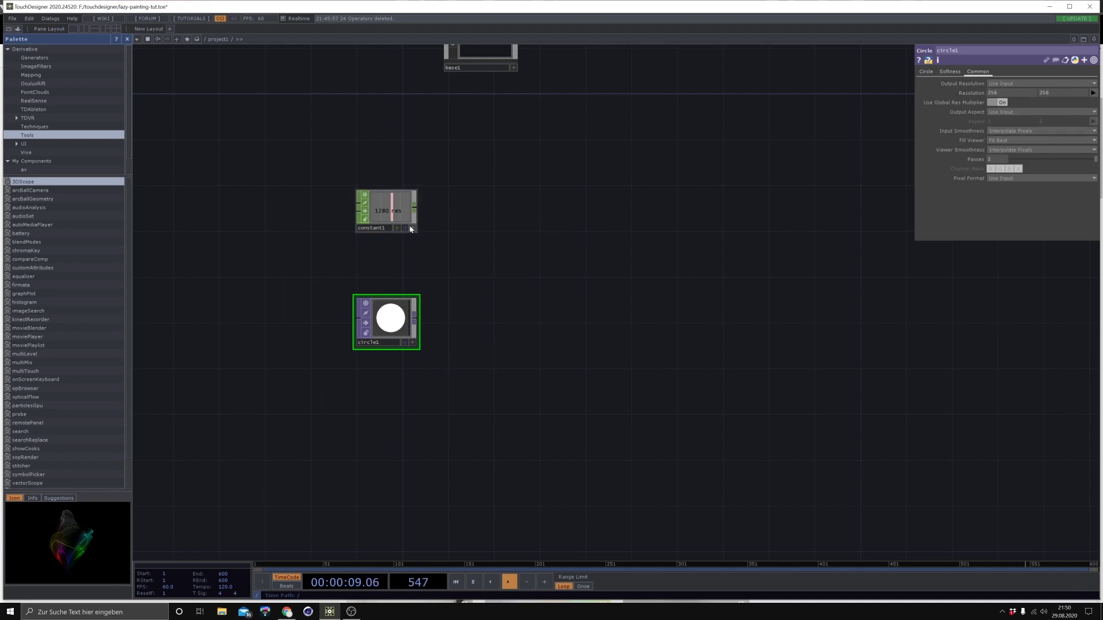
left_click_drag(412, 228, 400, 213)
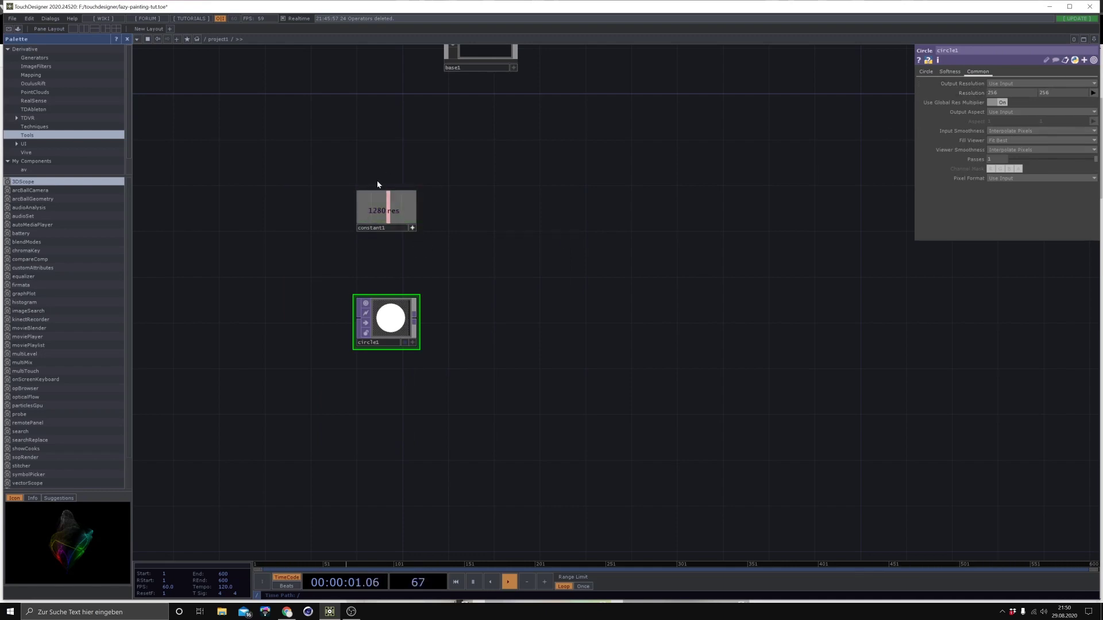
left_click_drag(379, 208, 962, 93)
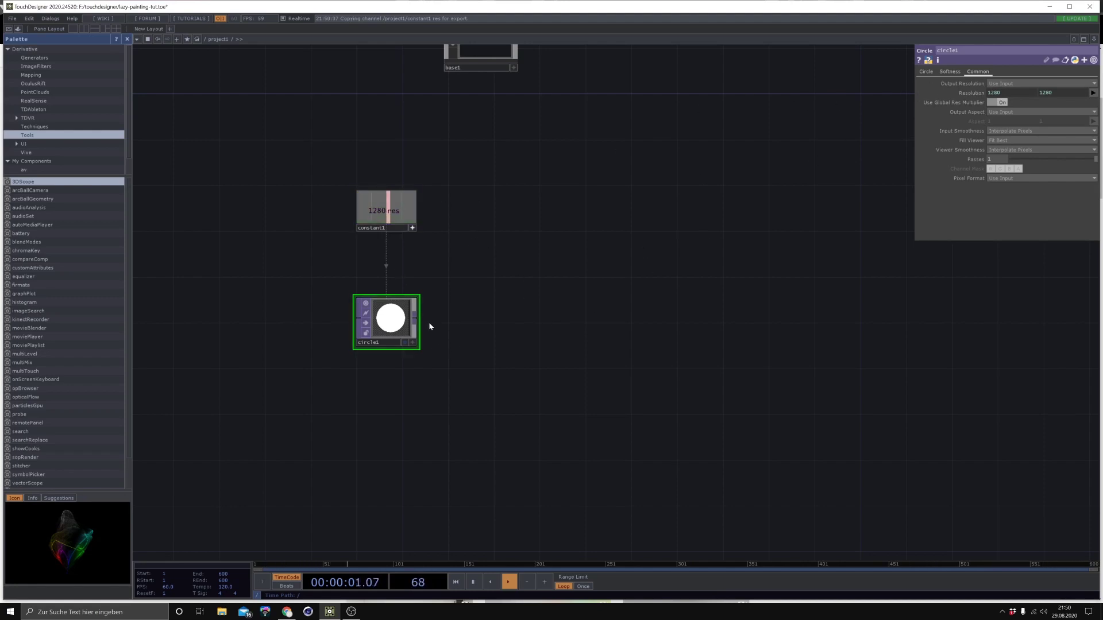
Set the constant's res channel to 2000 and check the Circle TOP's resolution
left_click(406, 221)
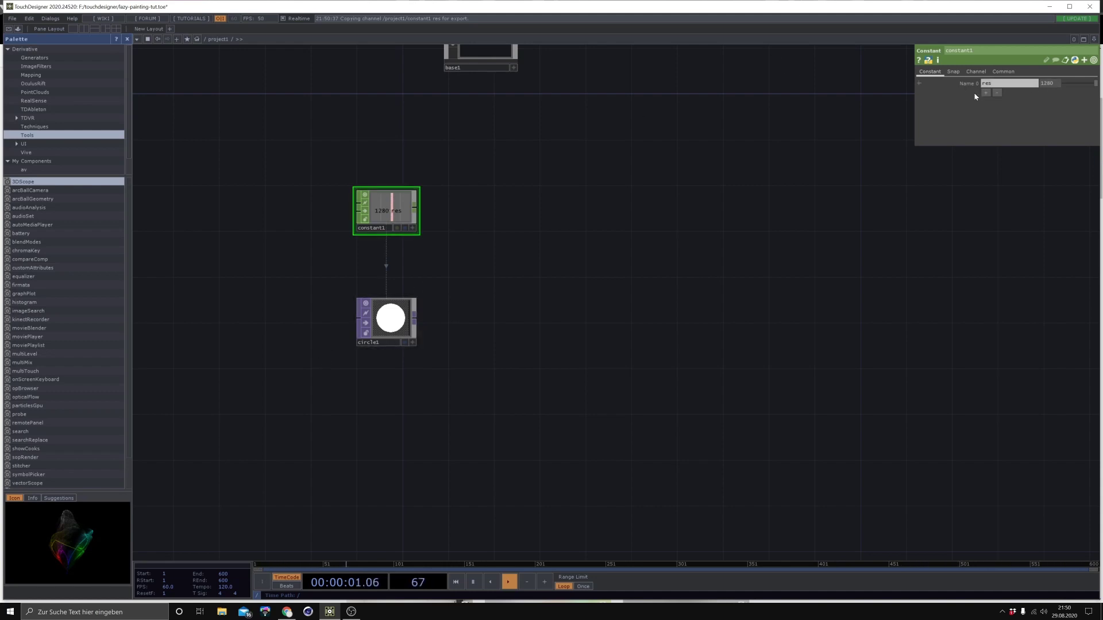
left_click(1057, 84)
type("2000")
key("Return")
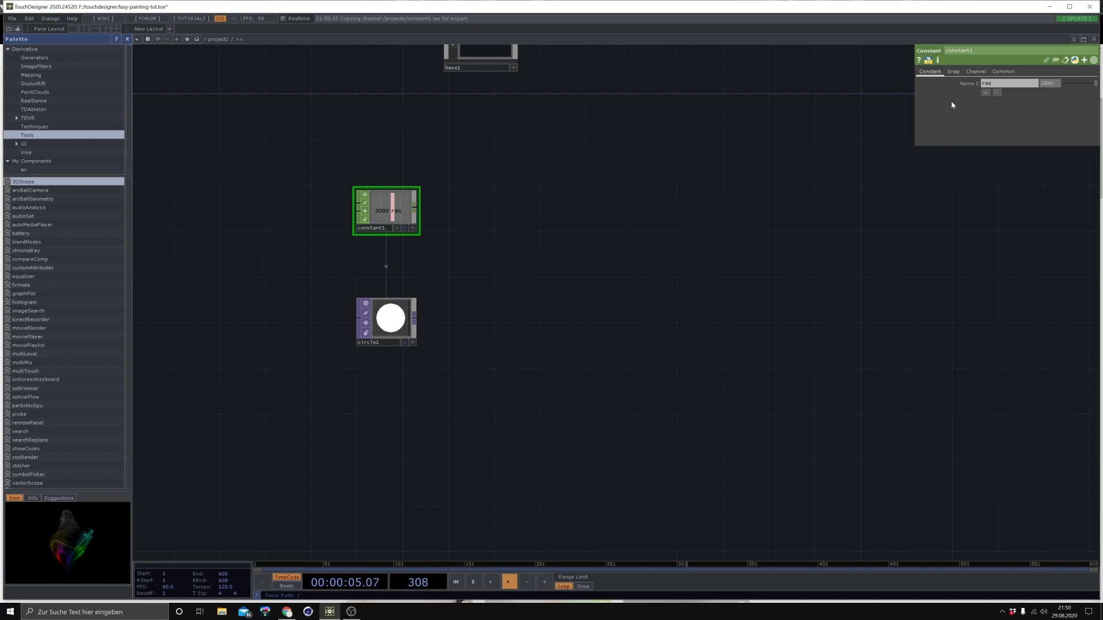
left_click(391, 319)
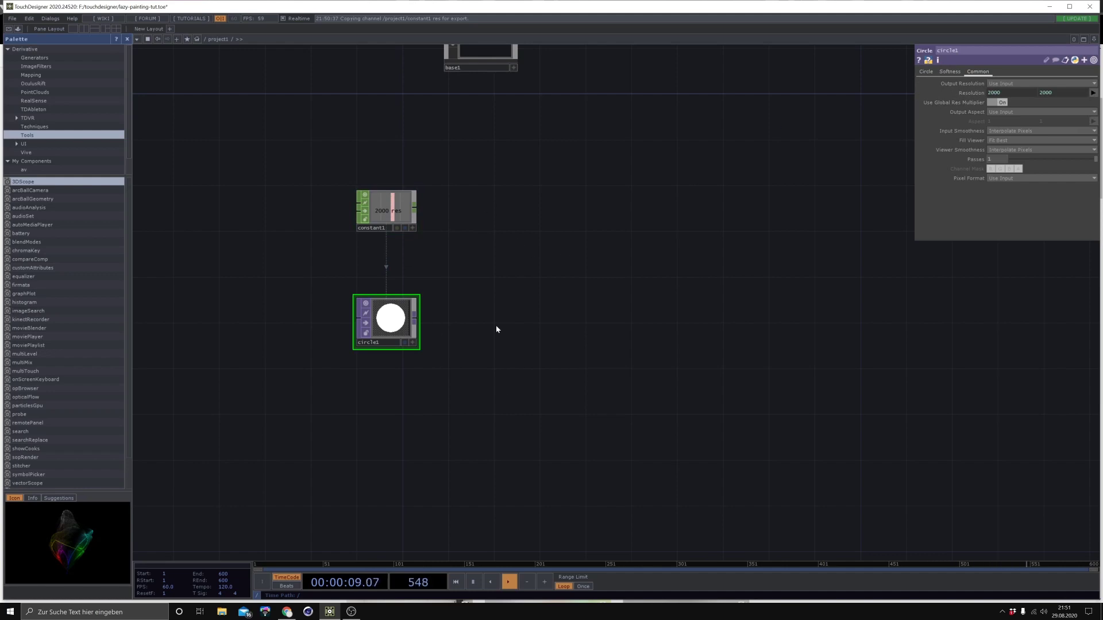
Set the constant's res channel back to 1280
left_click(385, 205)
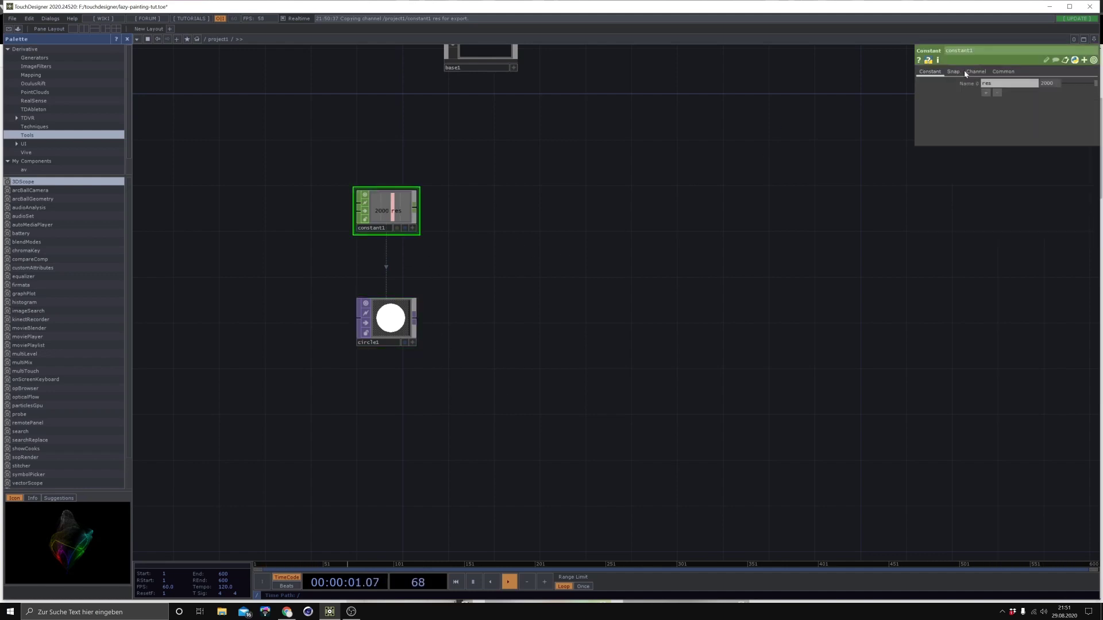
left_click(1049, 83)
type("128")
key("Return")
type("0")
key("Return")
Set the Circle TOP's radius to 0.14 in both directions
left_click(386, 321)
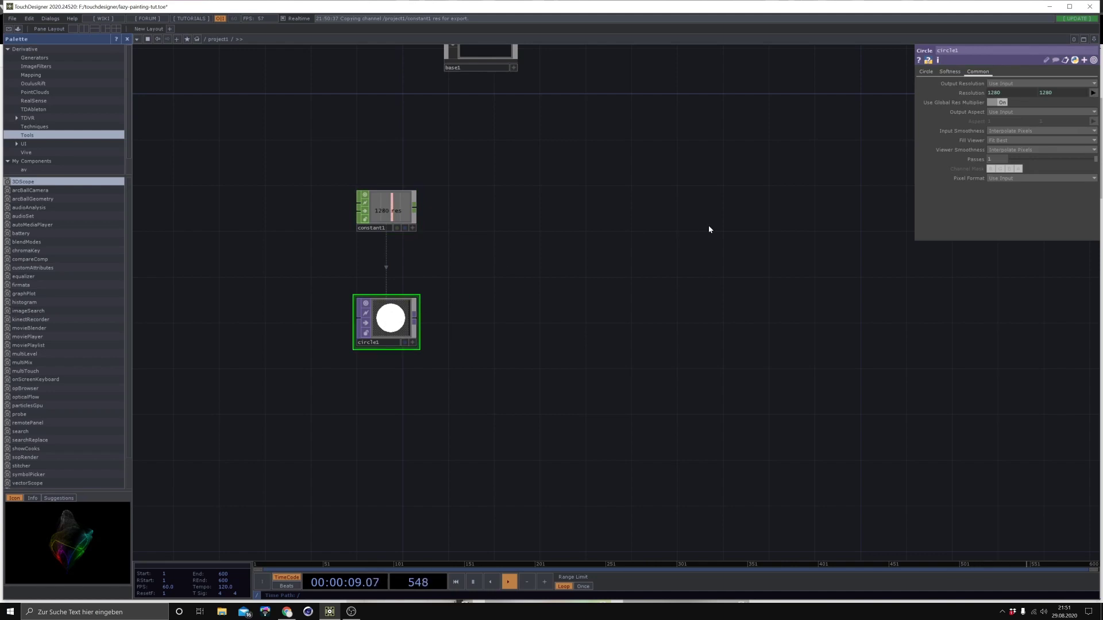
left_click(927, 72)
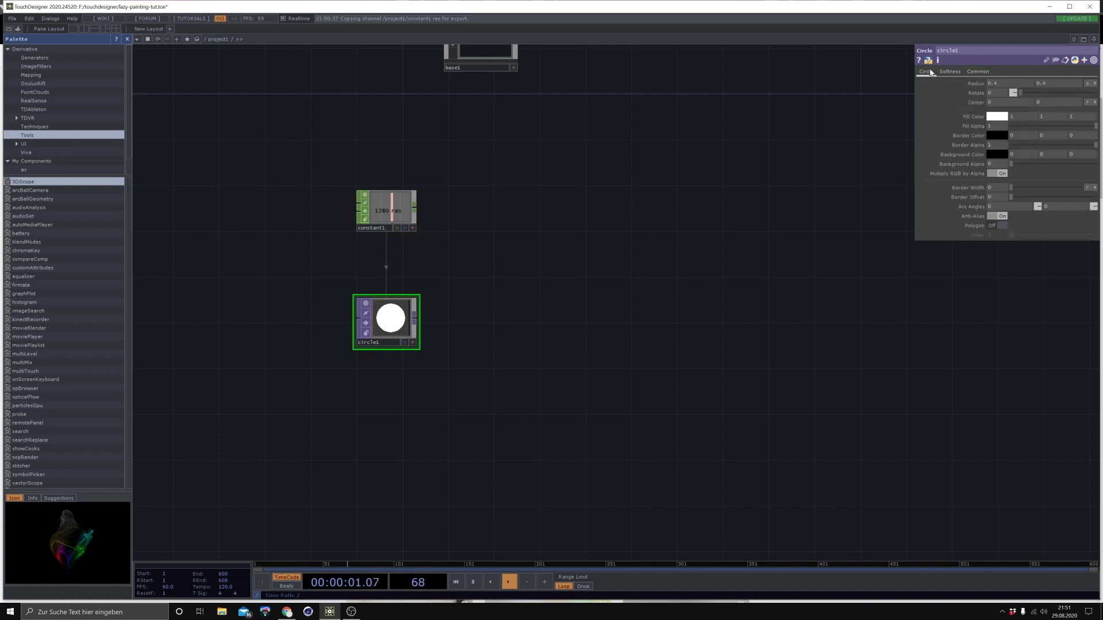
mouse_move(975, 83)
middle_mouse_down()
mouse_move(975, 67)
mouse_move(977, 89)
middle_mouse_up()
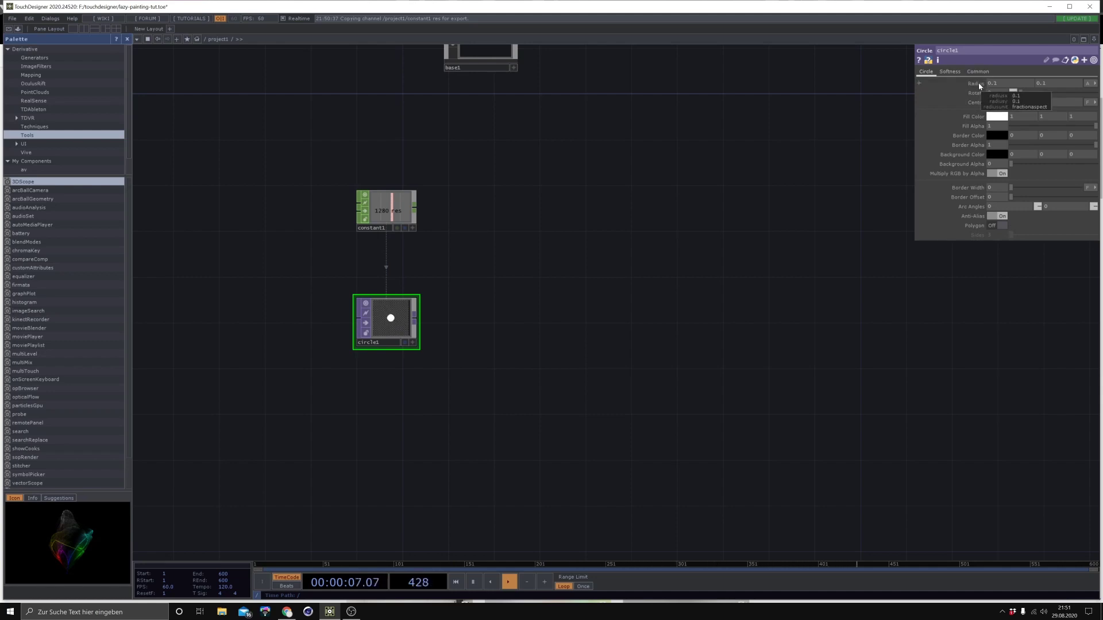
middle_click_drag(976, 93, 1004, 92)
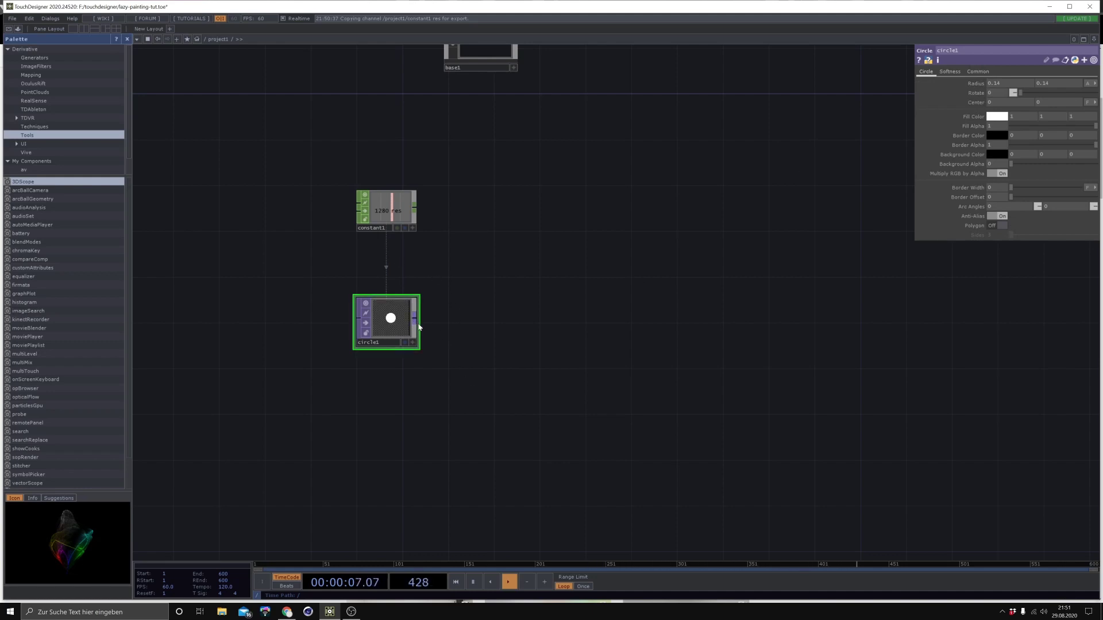
Append a Transform TOP to the circle's output and move the Constant CHOP up and to the left of the circle
left_click_drag(417, 324, 576, 313)
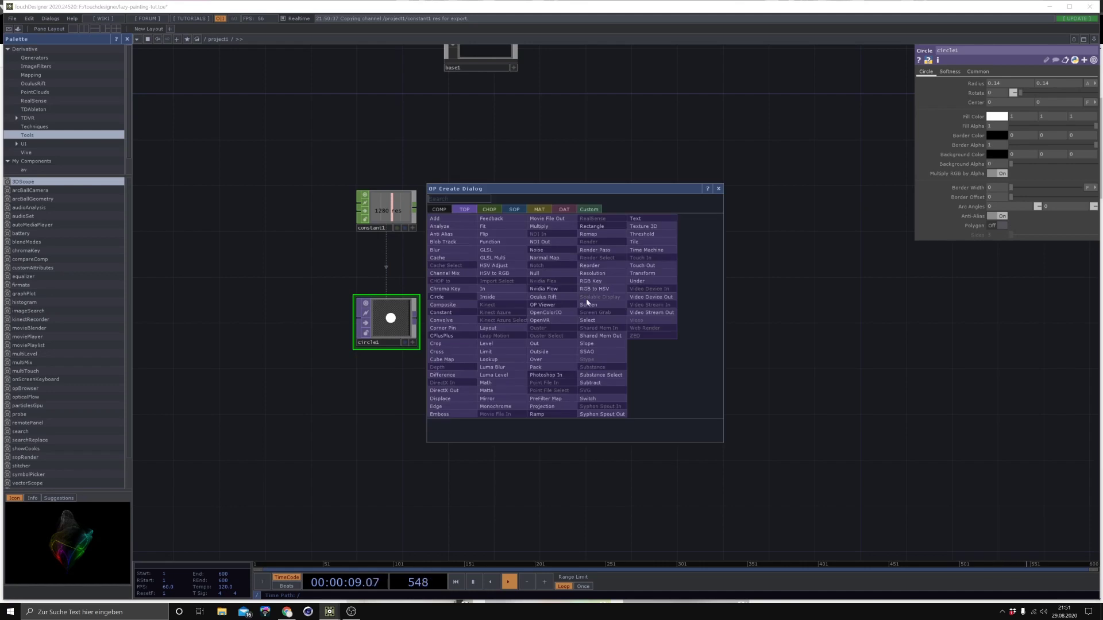
left_click(641, 274)
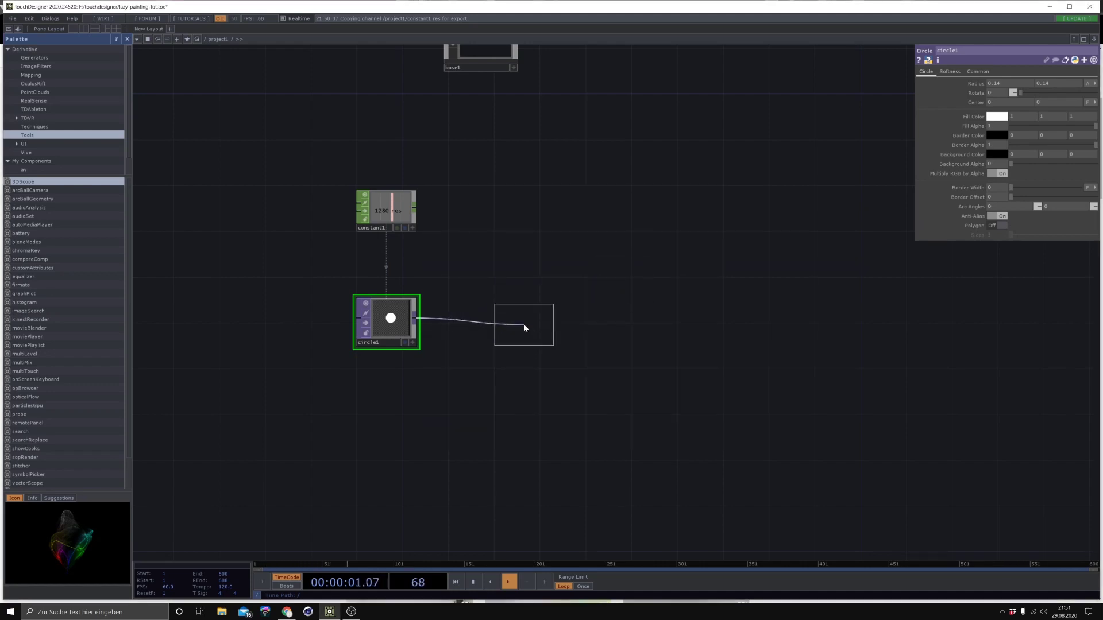
left_click(526, 325)
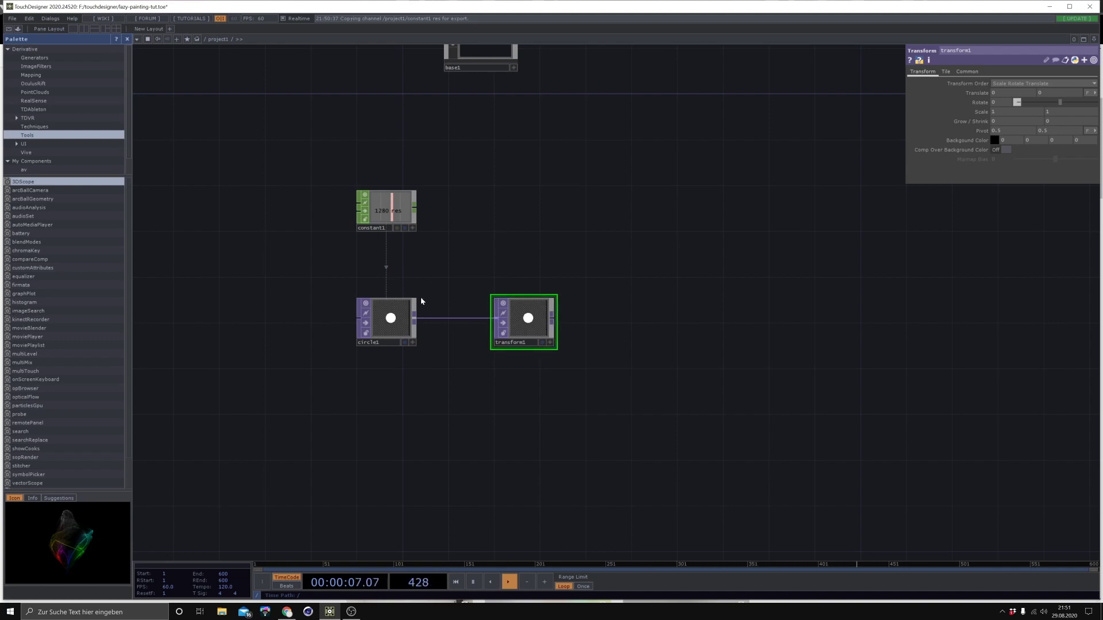
left_click_drag(388, 217, 321, 274)
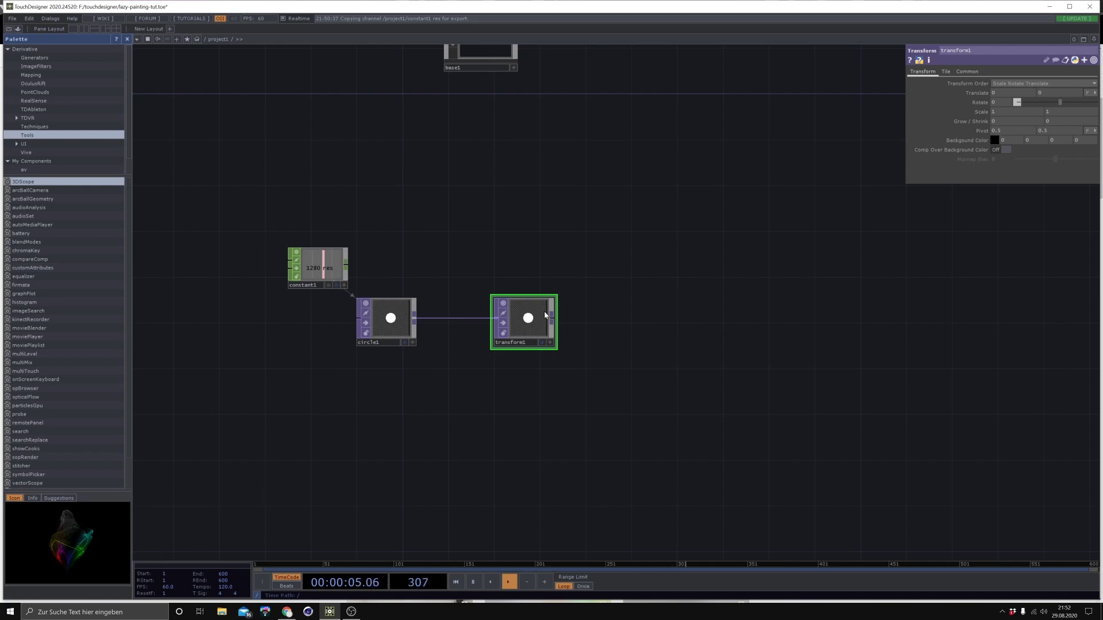
Add a Noise CHOP named x above the Transform TOP and set its seed to about 1.55
key("Tab")
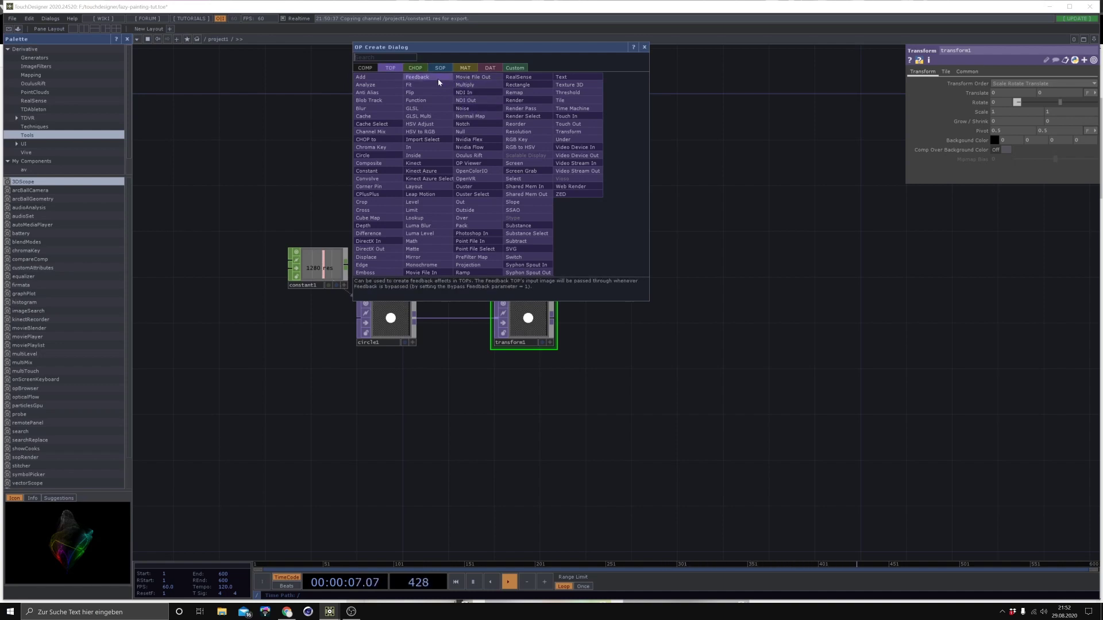
left_click(415, 68)
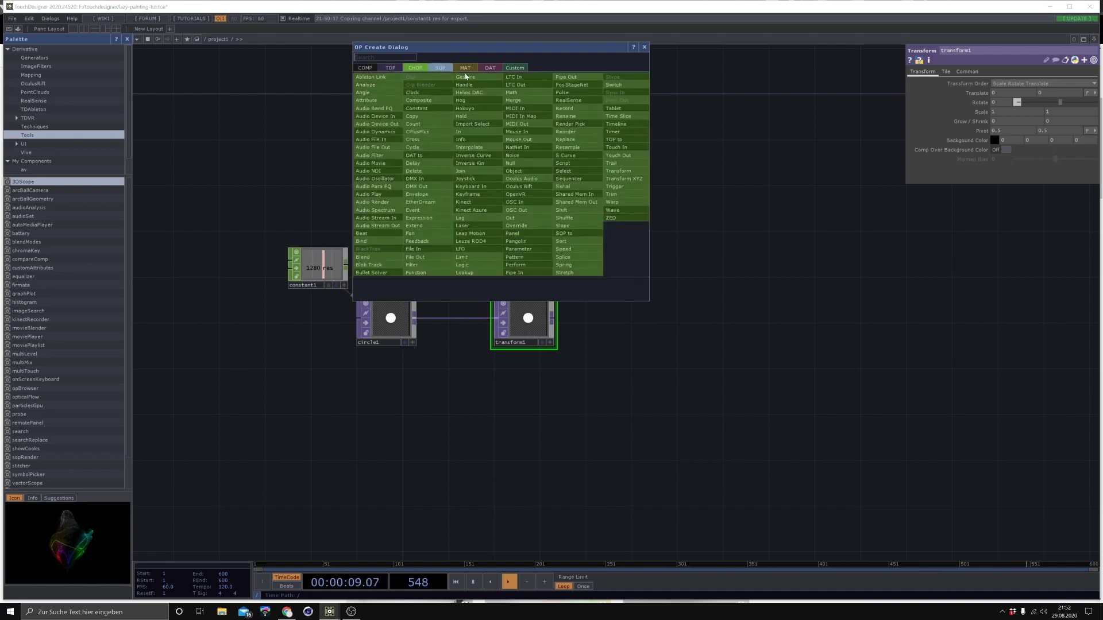
left_click(513, 155)
left_click(527, 164)
left_click(518, 183)
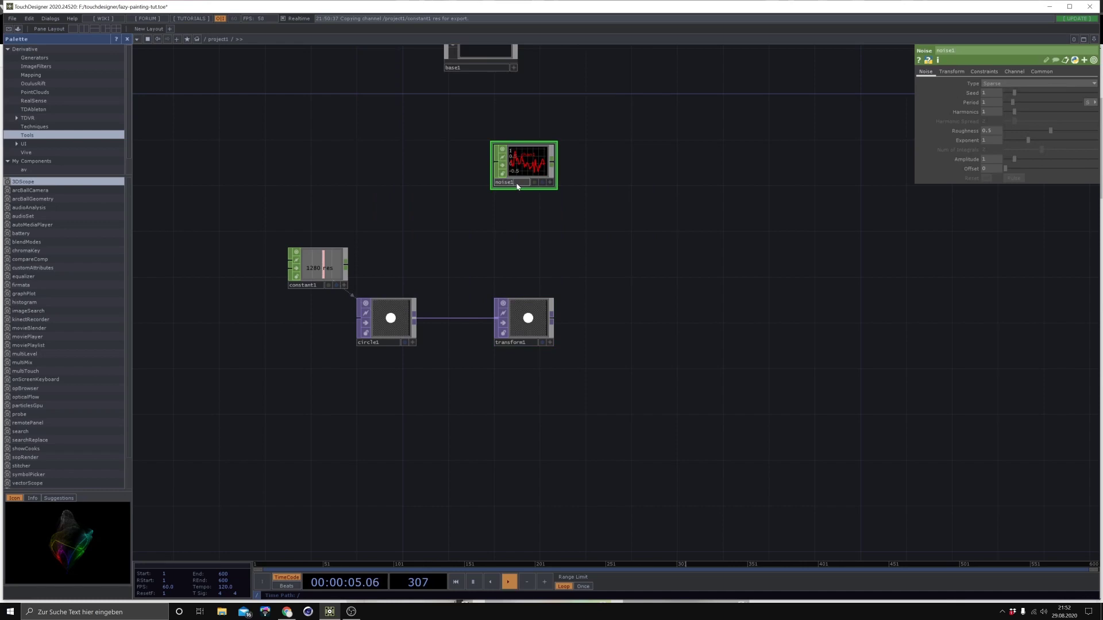
type("x")
scroll(608, 165, "up", 3)
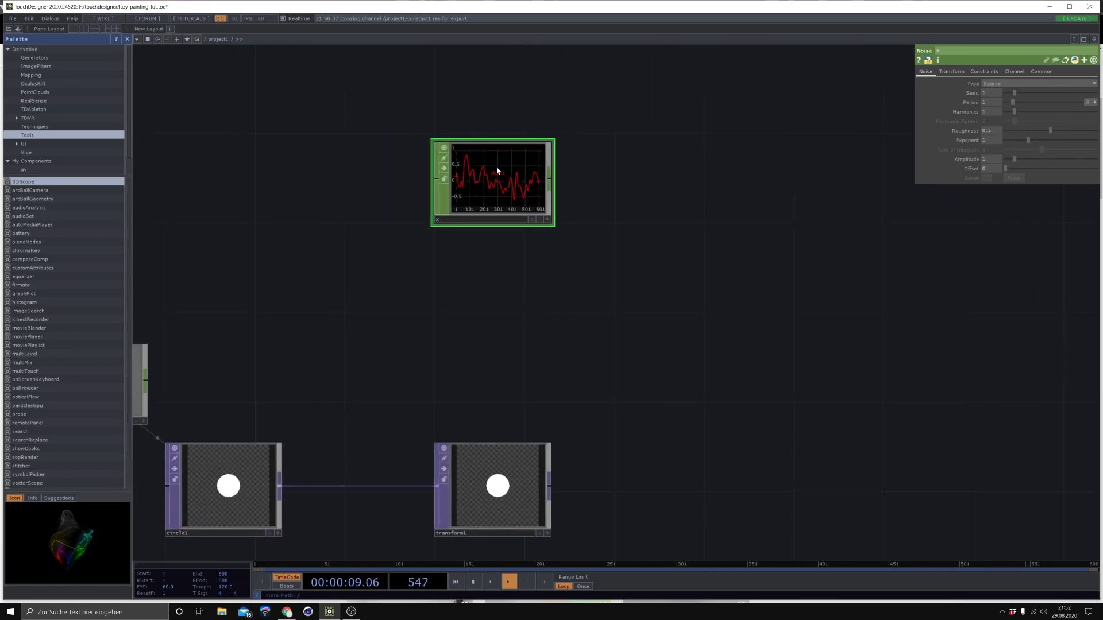
mouse_move(1014, 92)
left_mouse_down()
mouse_move(1101, 99)
mouse_move(1004, 101)
mouse_move(1015, 102)
left_mouse_up()
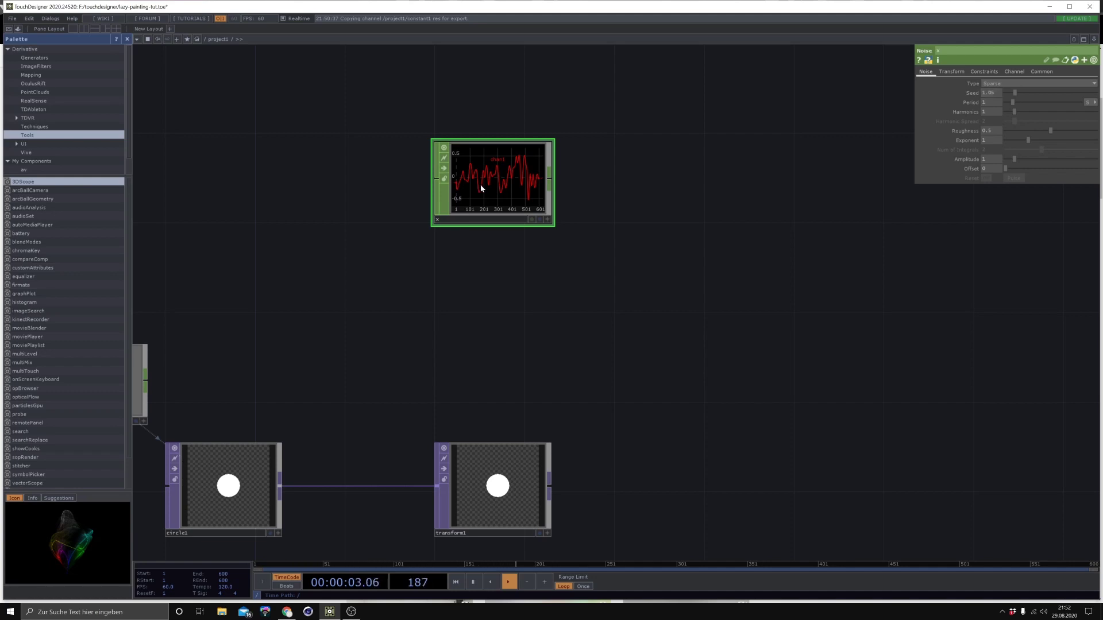
Duplicate the x Noise CHOP below the original, set the copy's seed to about 2.4 and name it y
key("ctrl+c")
key("ctrl+v")
left_click_drag(1024, 93, 1028, 92)
left_click_drag(456, 331, 434, 332)
left_click(434, 332)
type("y")
key("Return")
left_click_drag(468, 298, 494, 284)
left_click_drag(595, 233, 554, 291)
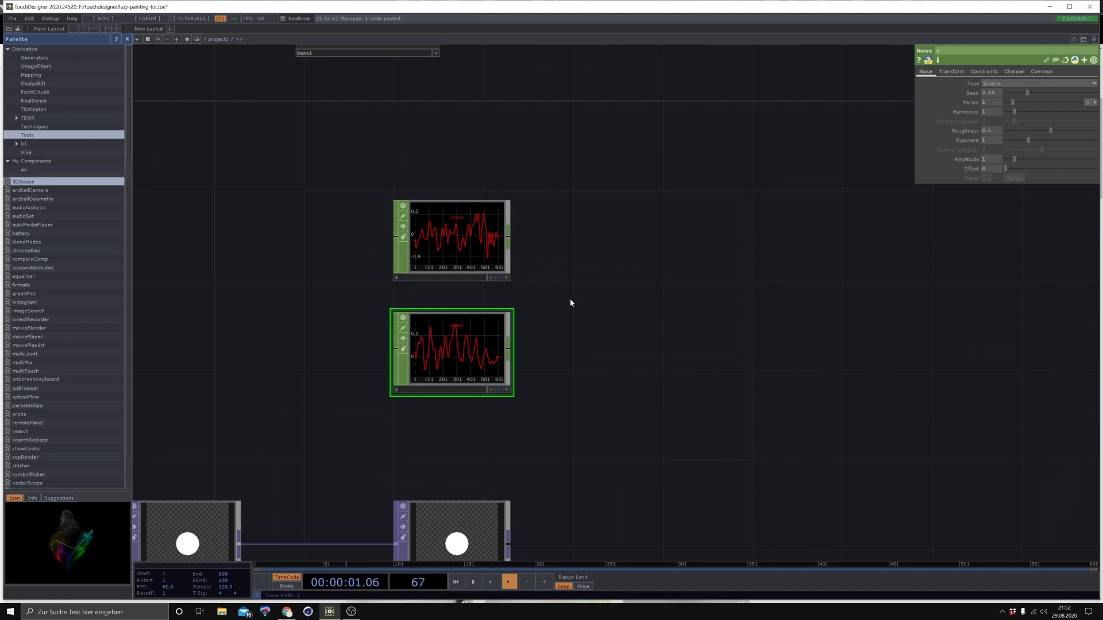
Move the x and y Noise CHOPs together so they sit above the circle, leaving space before the Transform TOP
right_click_drag(564, 412, 391, 198)
left_click_drag(448, 241, 257, 231)
left_click_drag(487, 375, 551, 304)
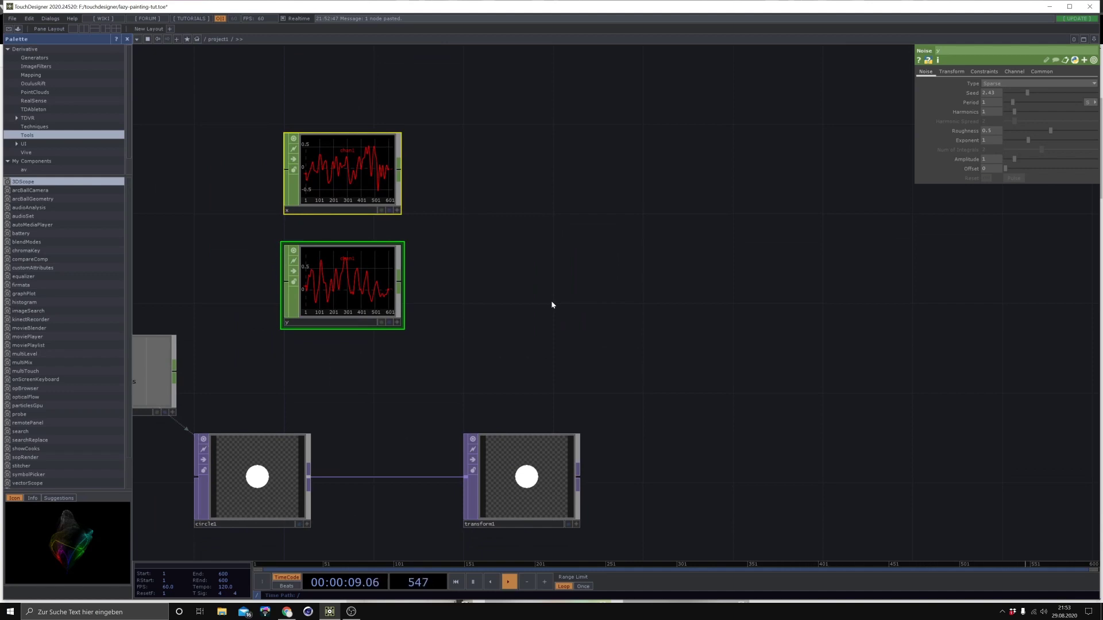
Add a Math CHOP beside the two noises and connect both x and y into it
key("Tab")
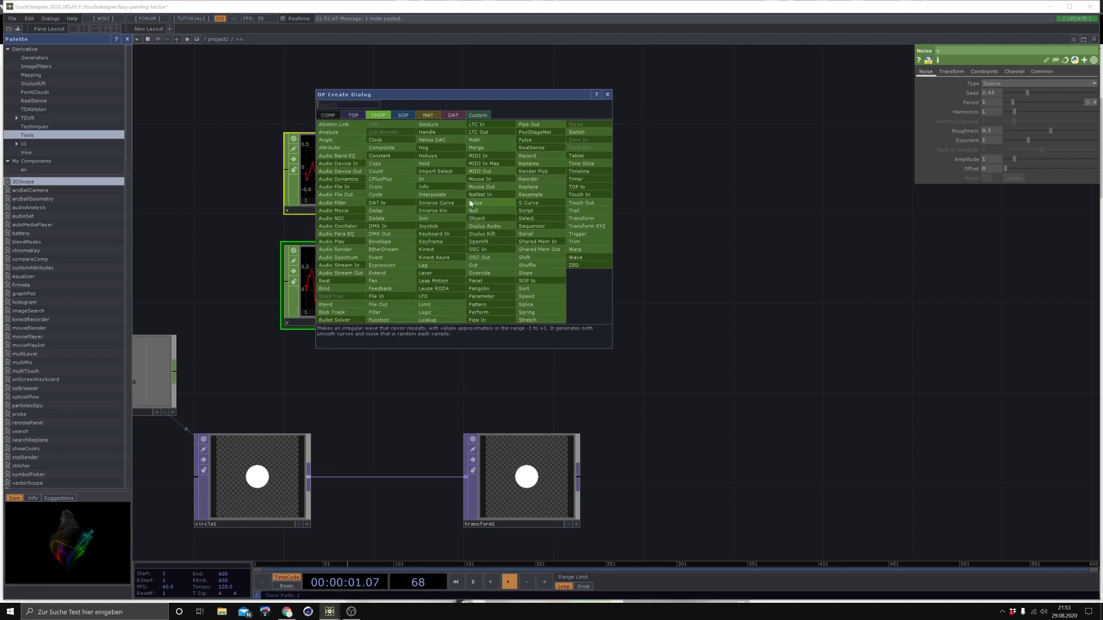
left_click(491, 142)
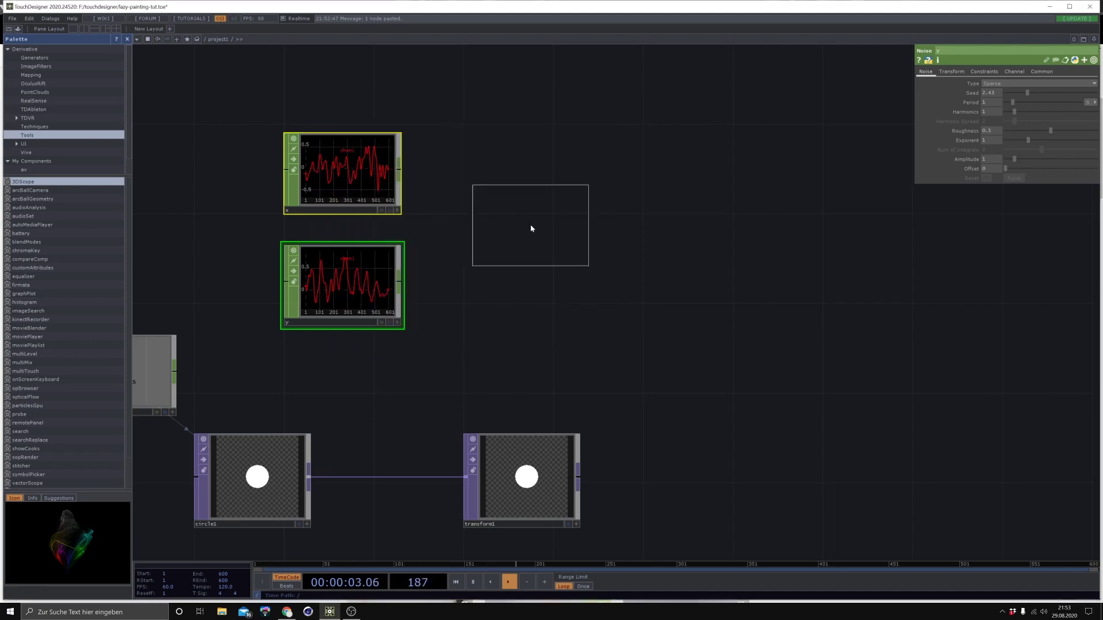
left_click(530, 226)
left_click_drag(400, 170, 460, 215)
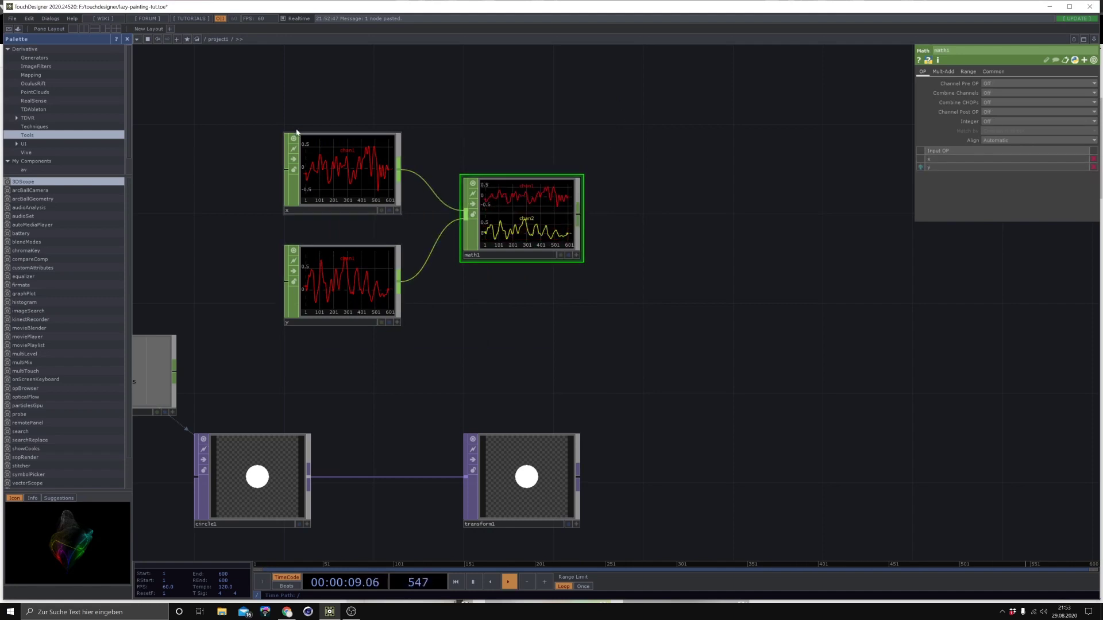
Turn on Time Slice for both the x and y Noise CHOPs
left_click_drag(369, 272, 369, 272)
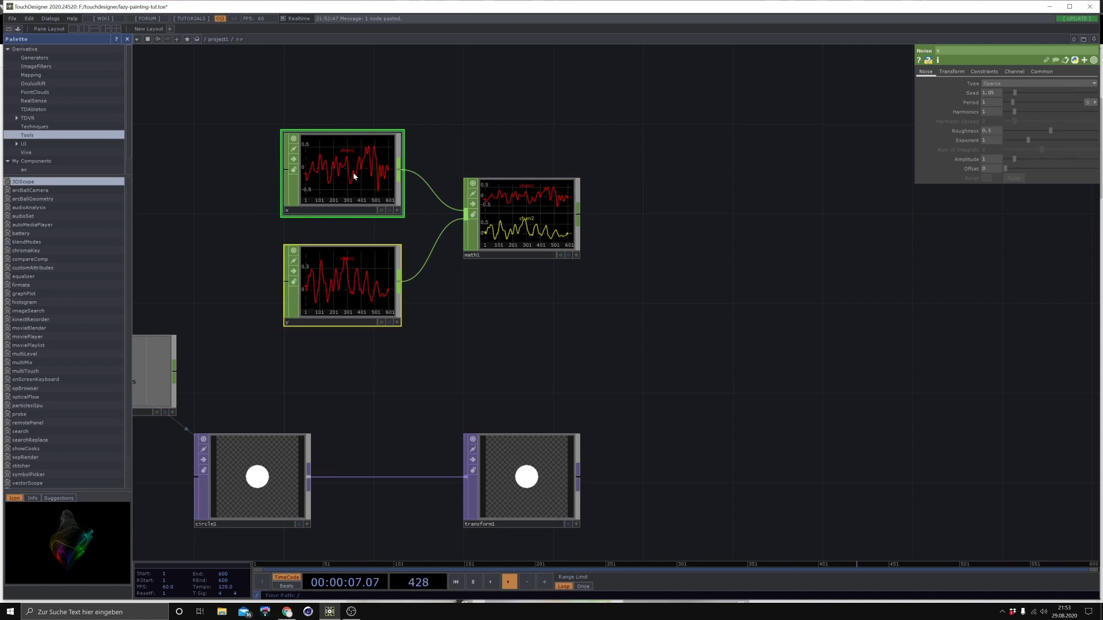
left_click(1040, 71)
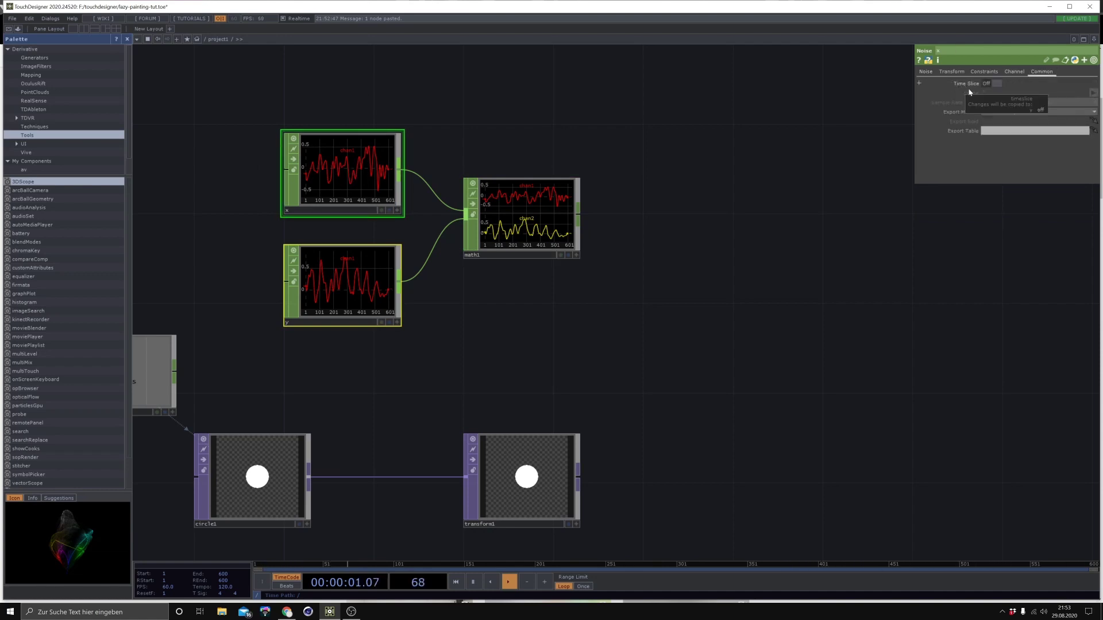
left_click(994, 84)
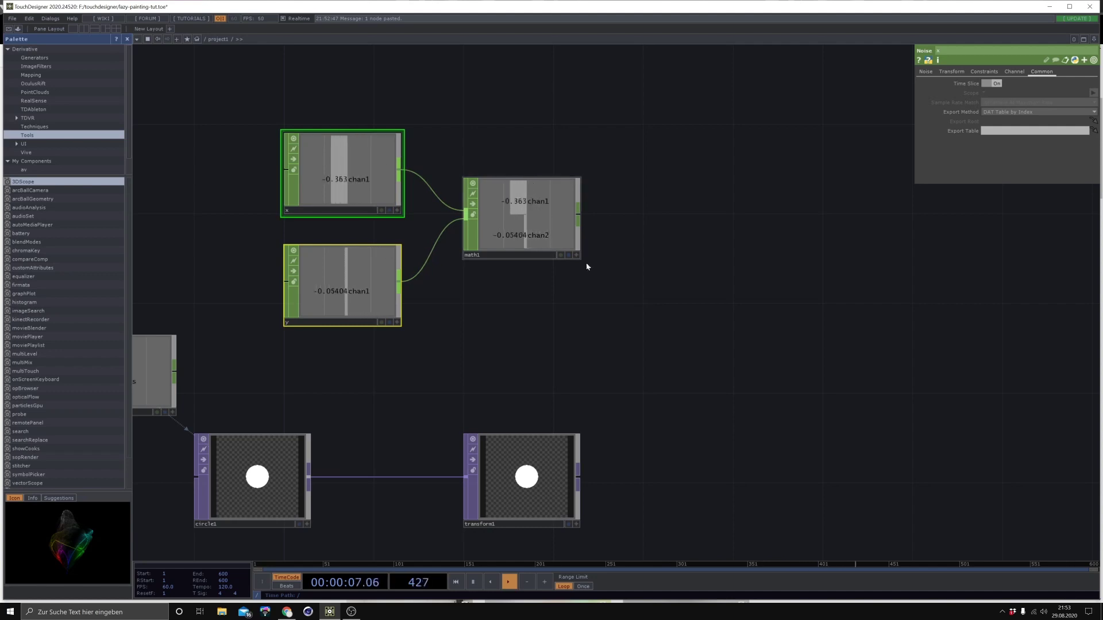
Test the Transform TOP's horizontal translate at -0.7, and remap the Math CHOP from the range -1 to 1 onto -0.6 to 0.6
left_click(534, 484)
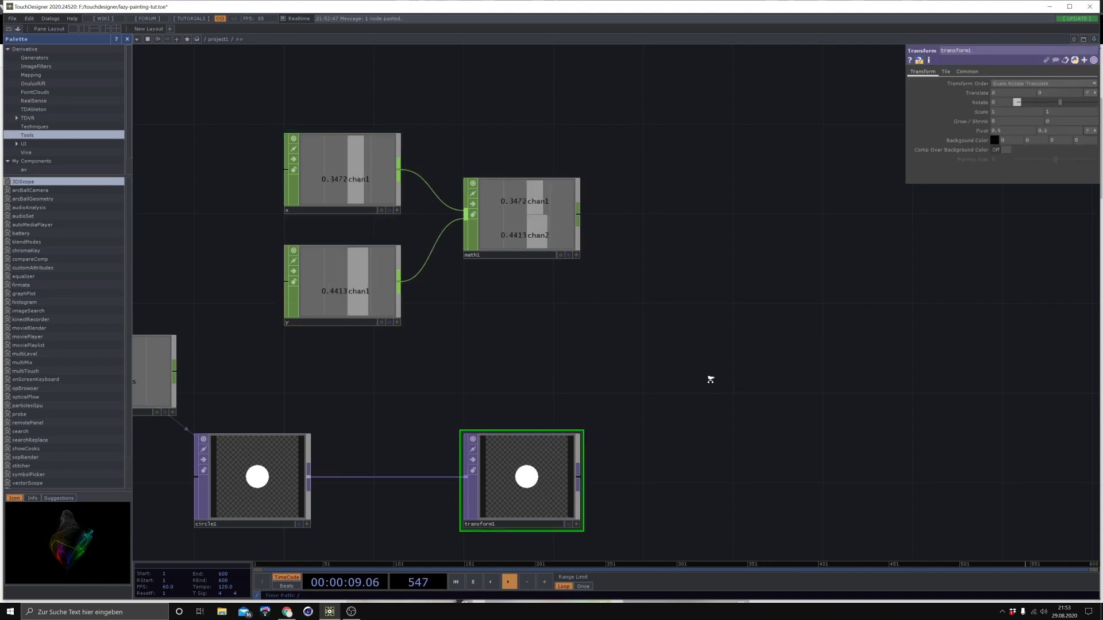
scroll(709, 377, "down", 2)
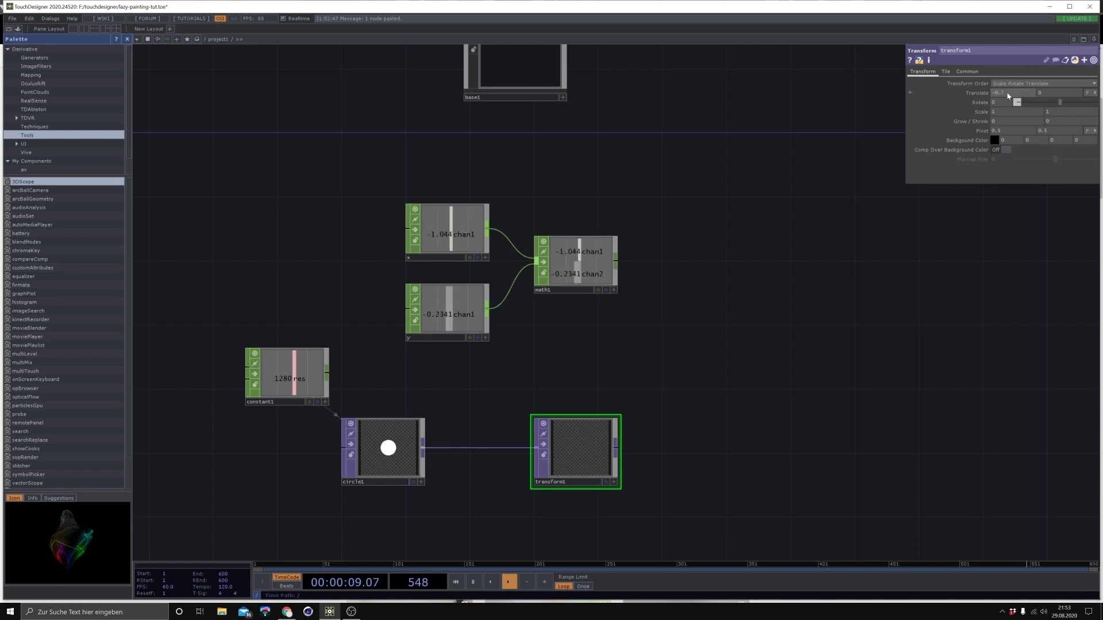
left_click(587, 269)
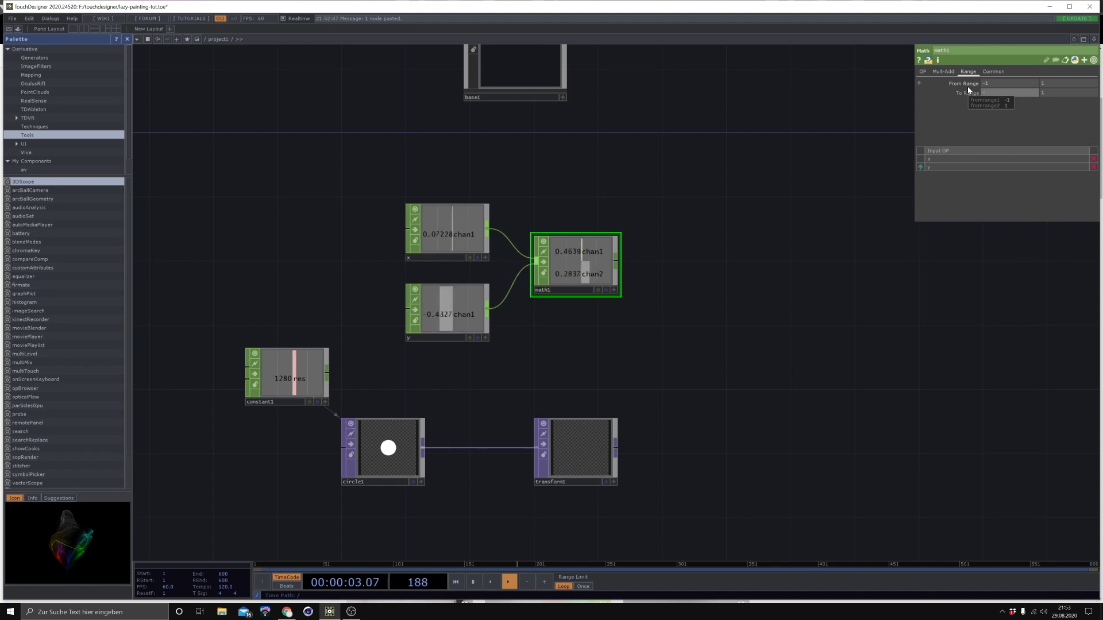
type("6")
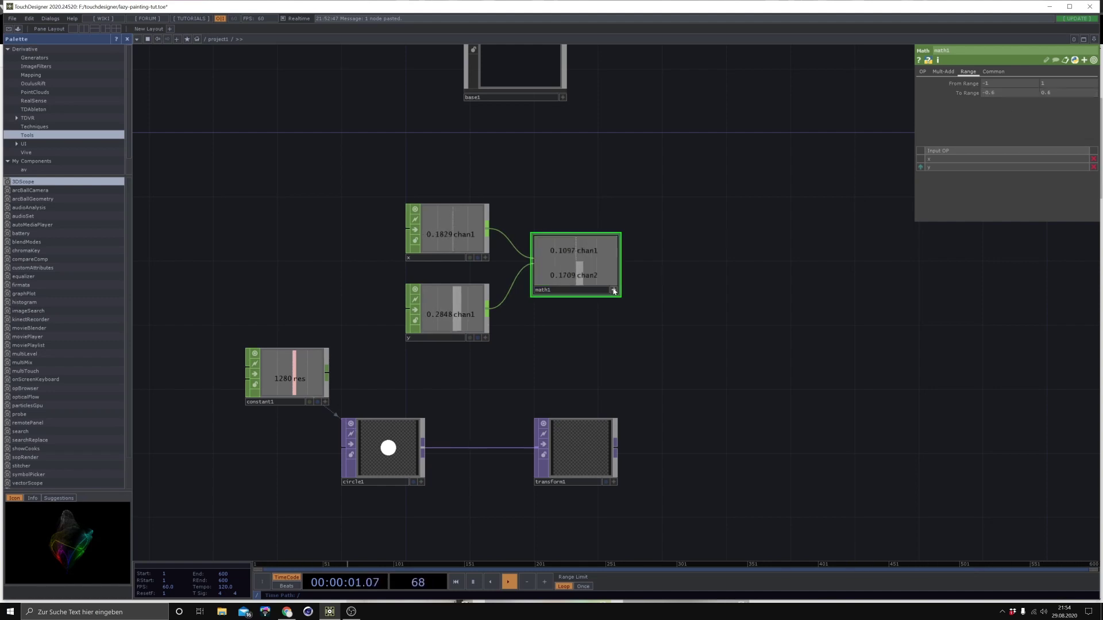
Export the Math CHOP's chan1 and chan2 to the Transform TOP's horizontal and vertical translate
left_click(586, 424)
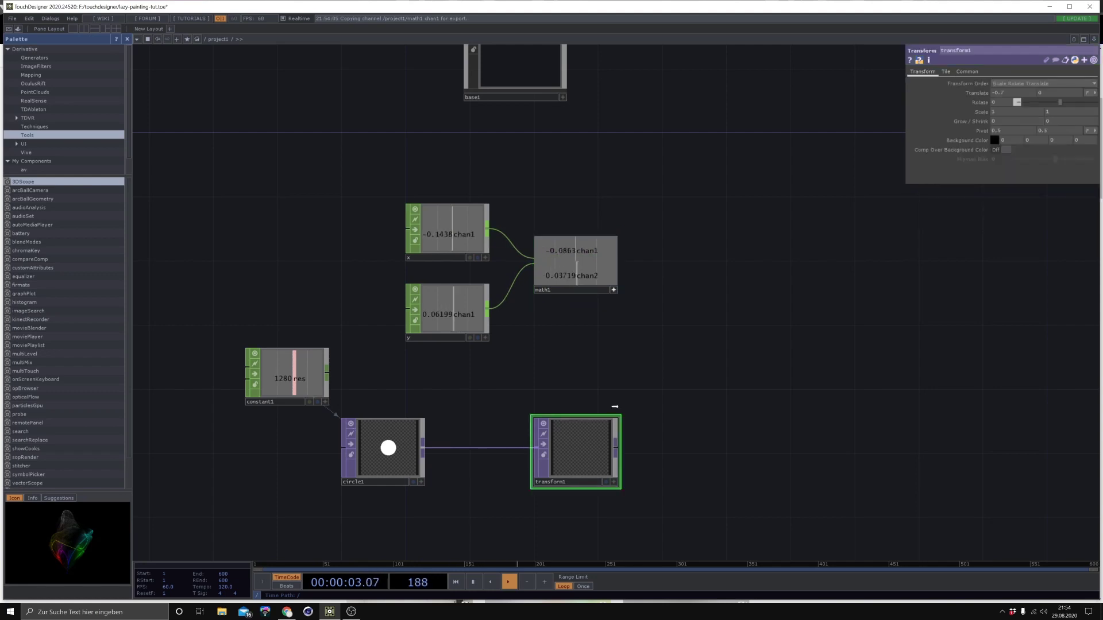
left_click_drag(1009, 94, 1011, 92)
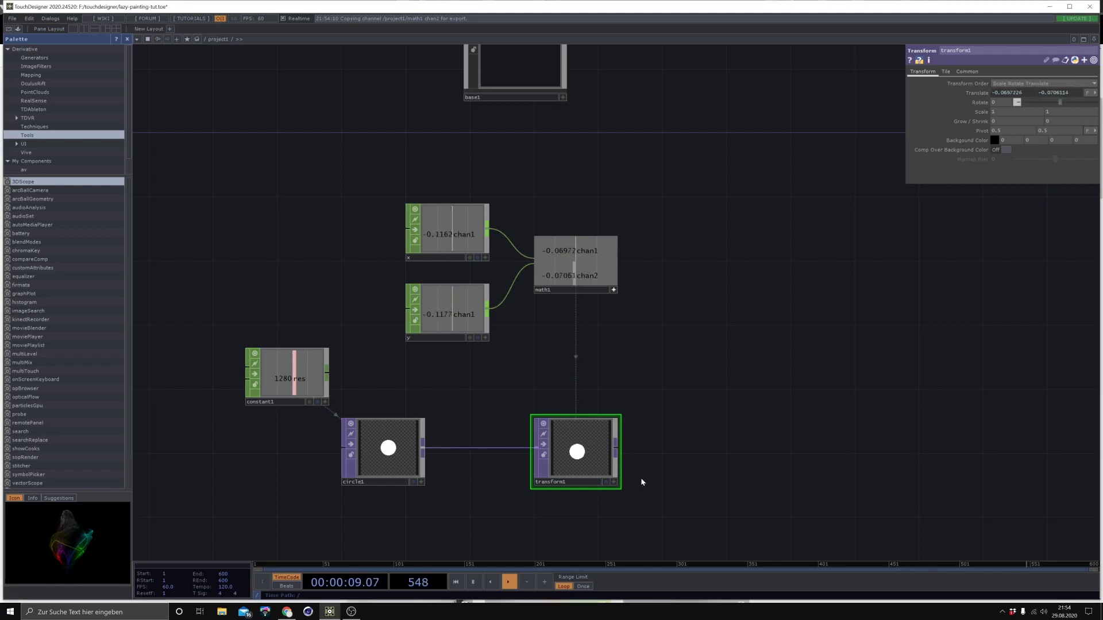
Append a Null TOP to the Transform TOP, well away from it, and display its output as the network background
left_click_drag(642, 482, 532, 444)
left_click(929, 408)
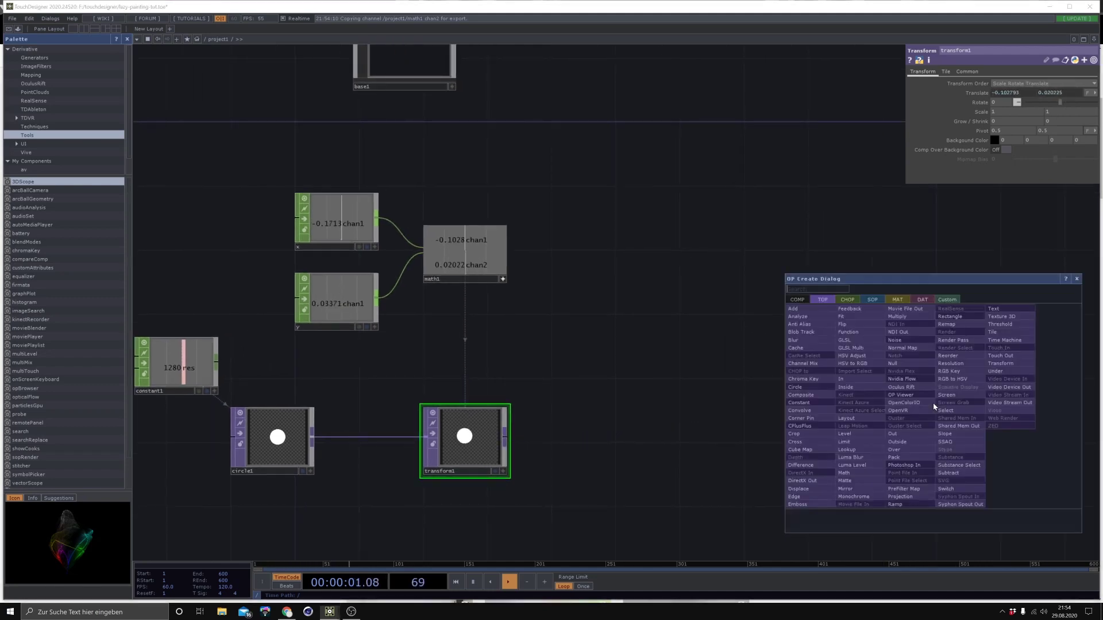
left_click(920, 362)
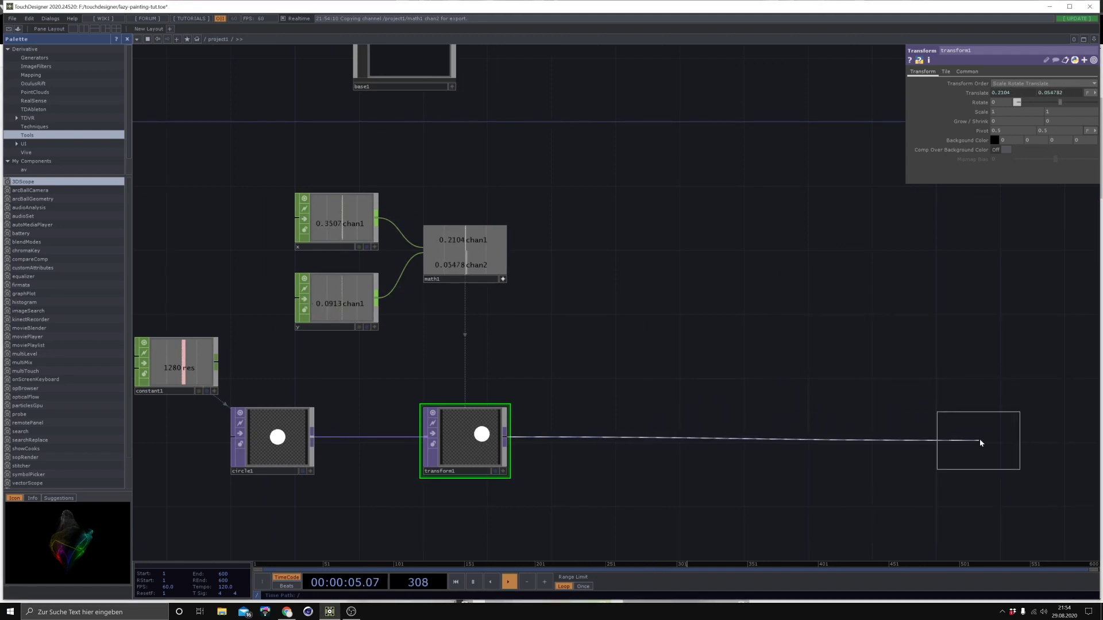
left_click(982, 434)
left_click(1007, 455)
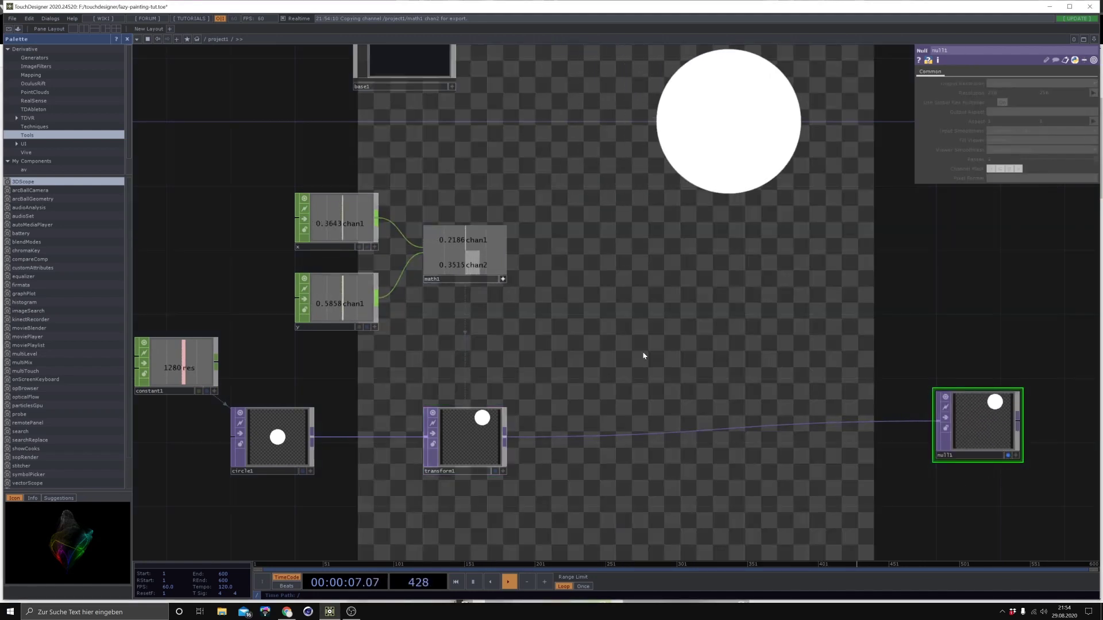
Add a Constant TOP below the circle and export the Constant CHOP's res channel to its resolution
scroll(643, 356, "down", 3)
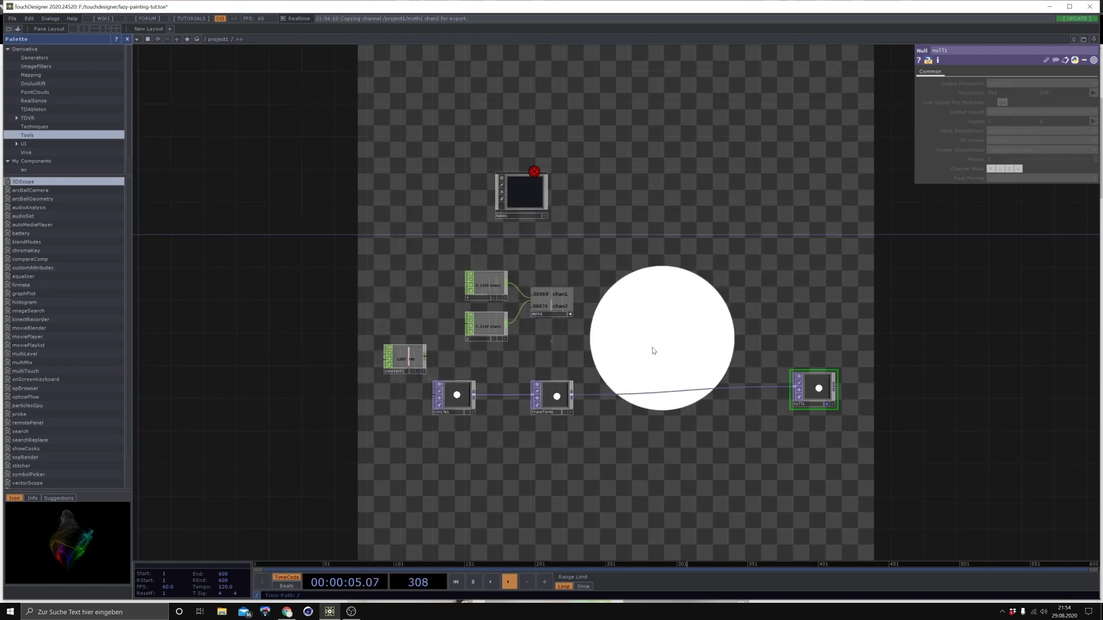
left_click_drag(653, 351, 675, 281)
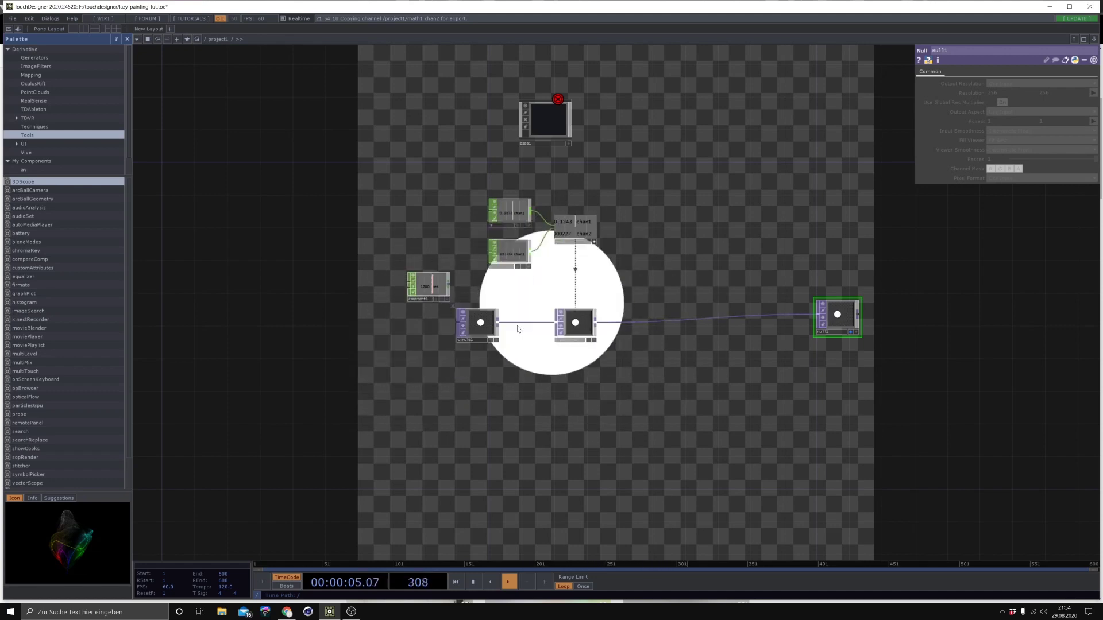
scroll(585, 384, "up", 5)
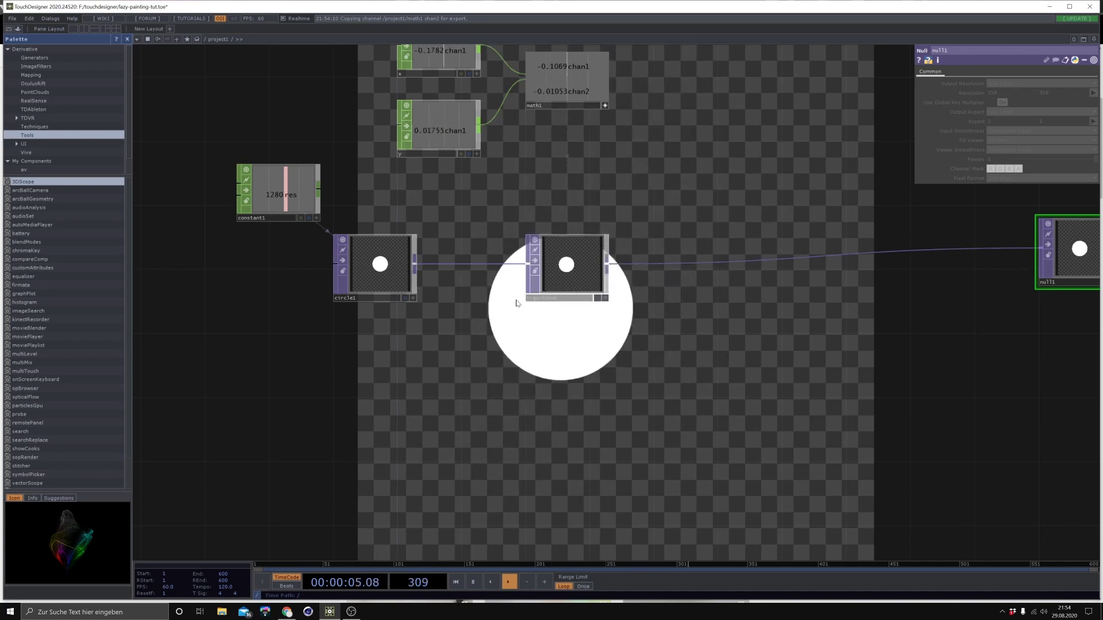
key("Tab")
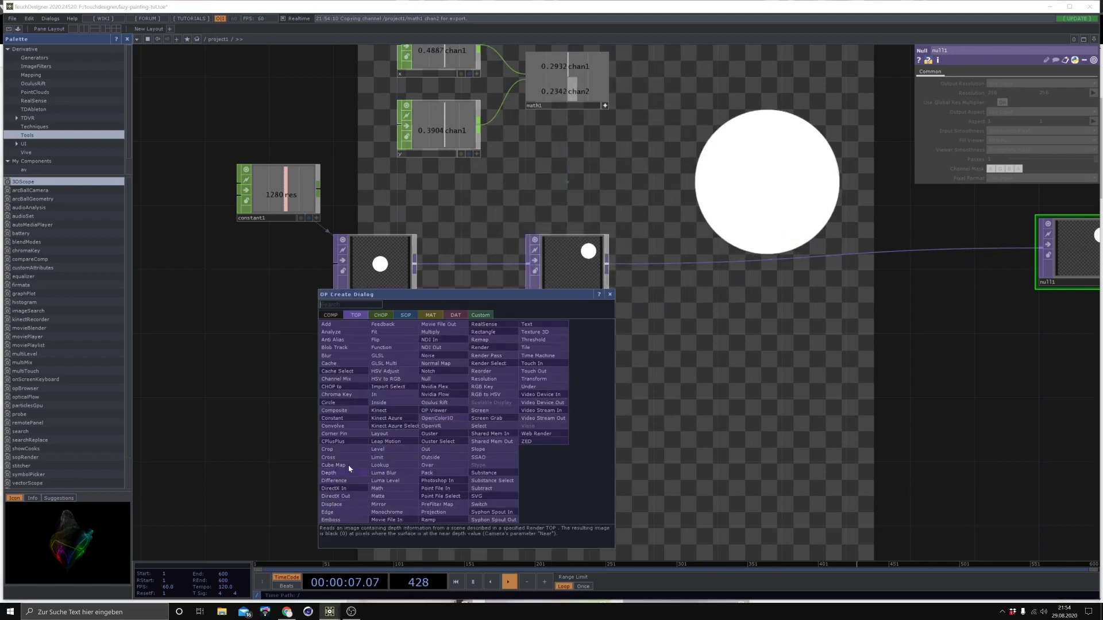
left_click(336, 421)
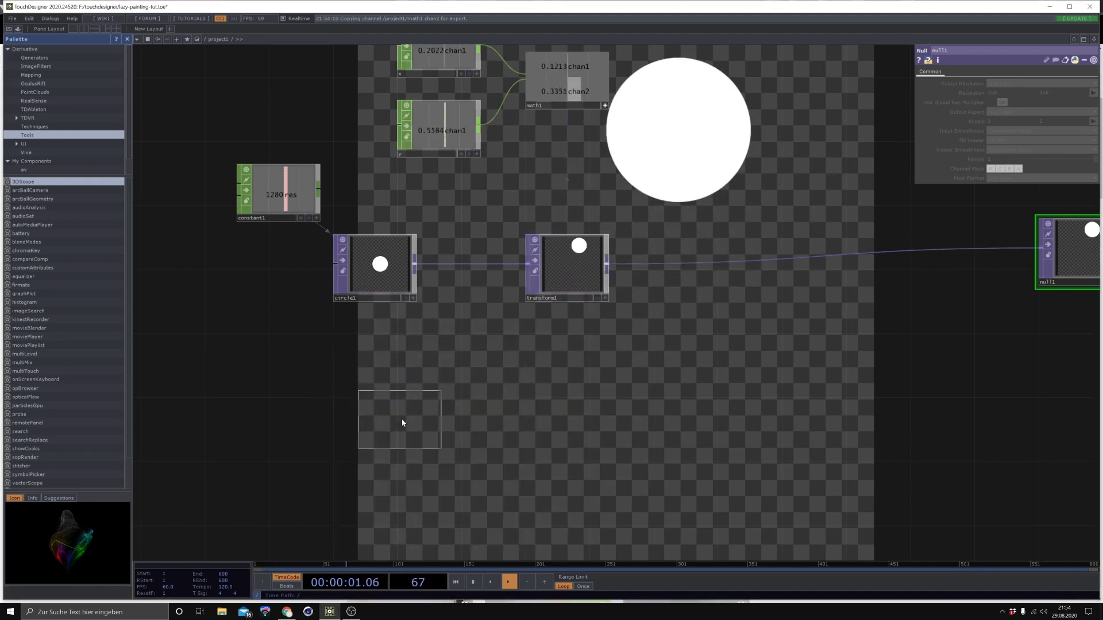
left_click(423, 416)
left_click_drag(419, 389, 471, 386)
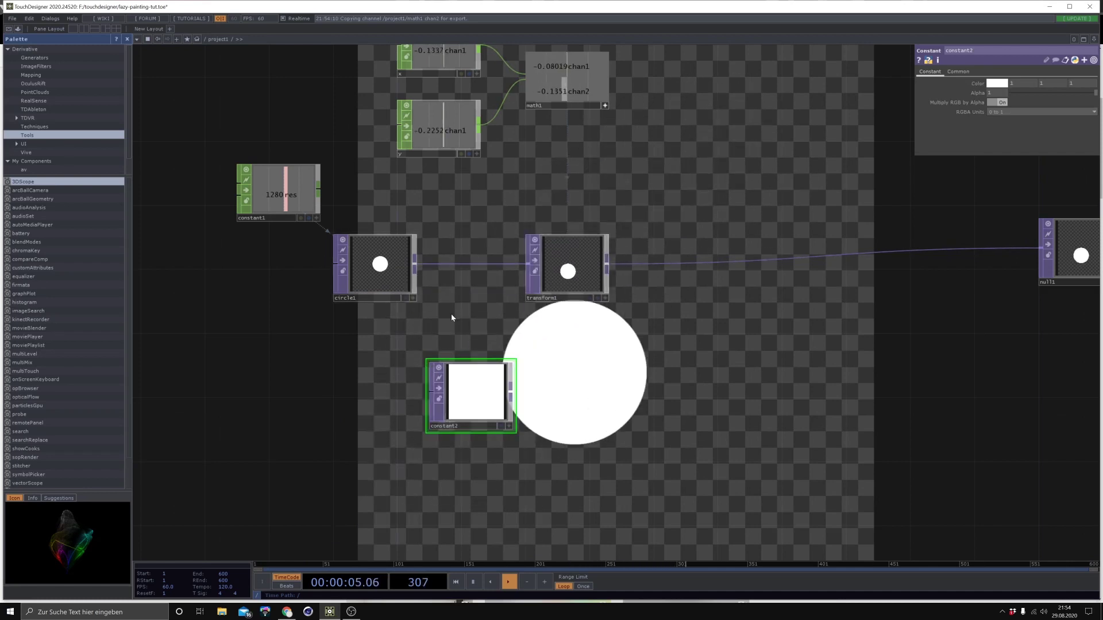
left_click_drag(317, 219, 997, 93)
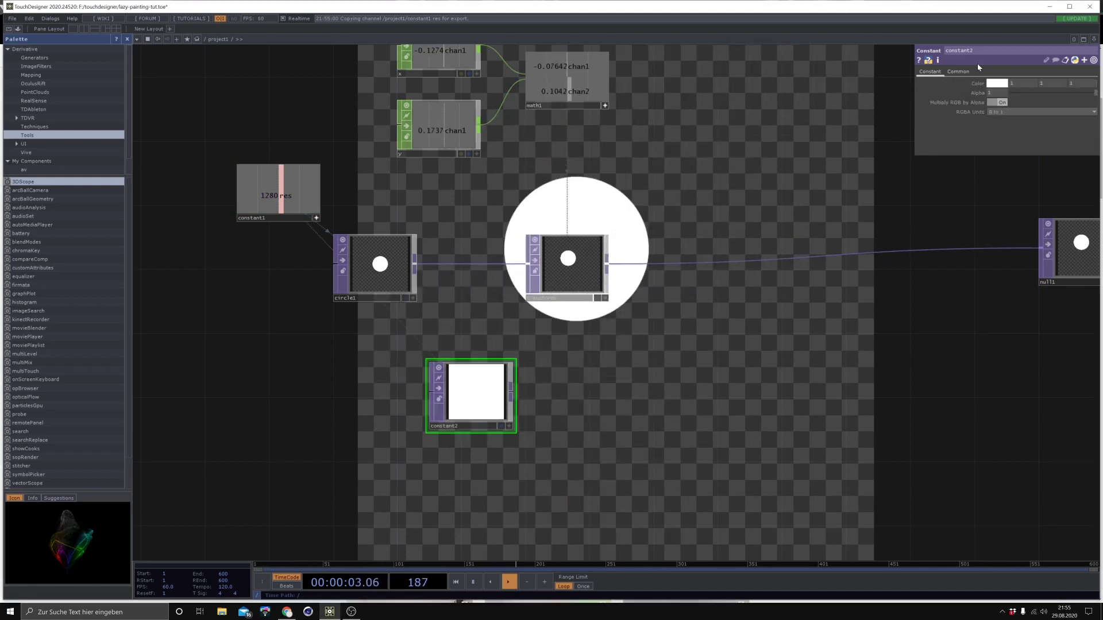
Set the Constant TOP's color to a fully saturated red
left_click(997, 83)
left_click_drag(973, 100, 1072, 100)
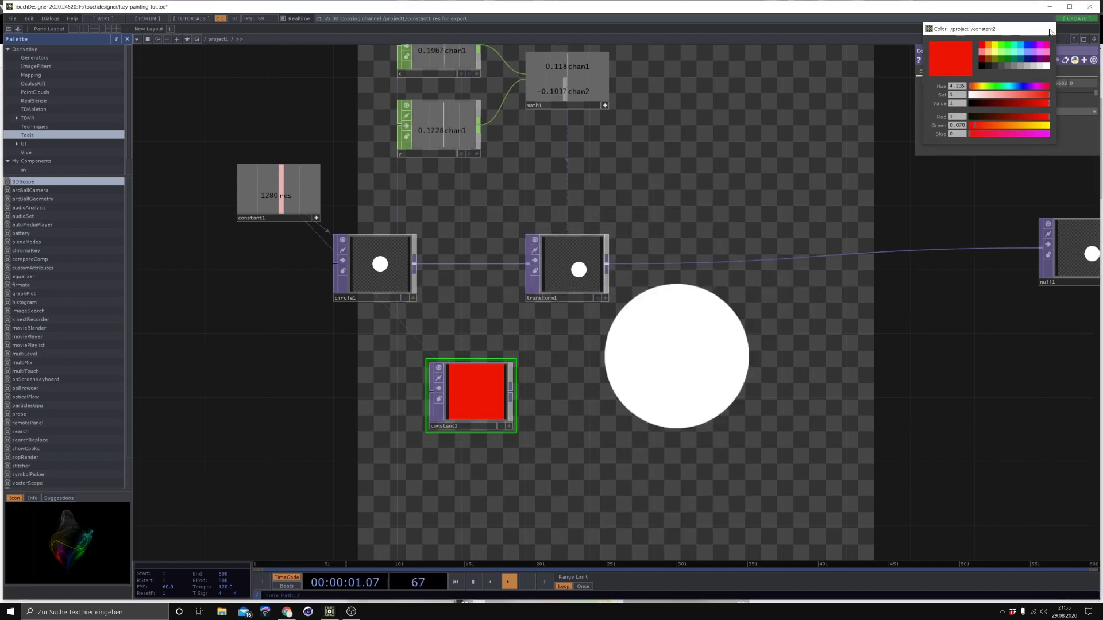
left_click(1046, 29)
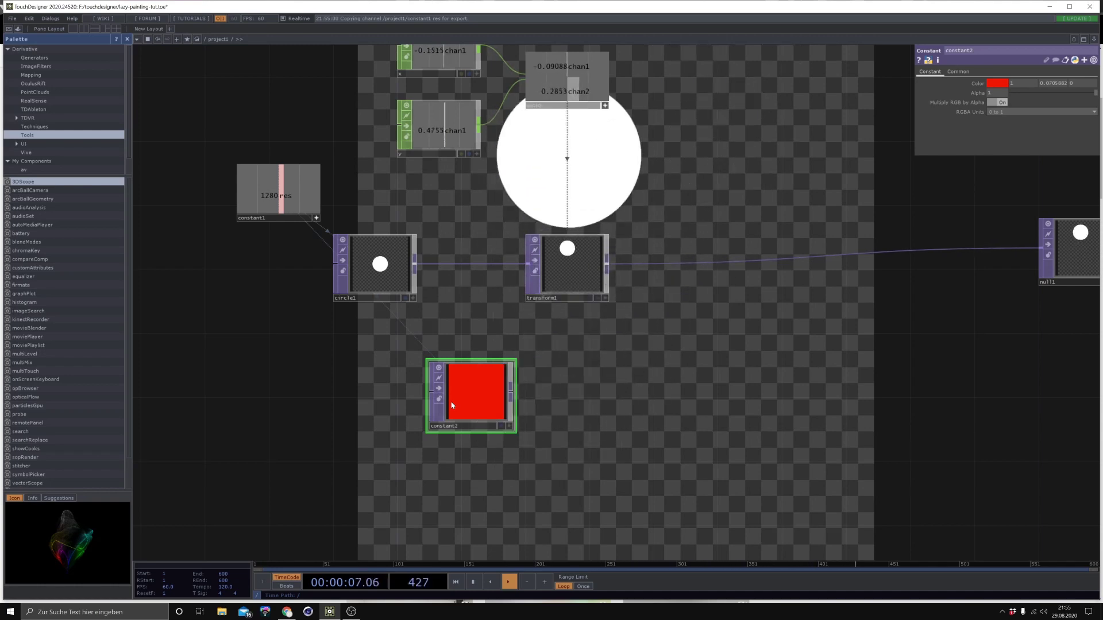
Change the Constant TOP's color to bright green with a hue of 130 and full saturation
left_click(989, 83)
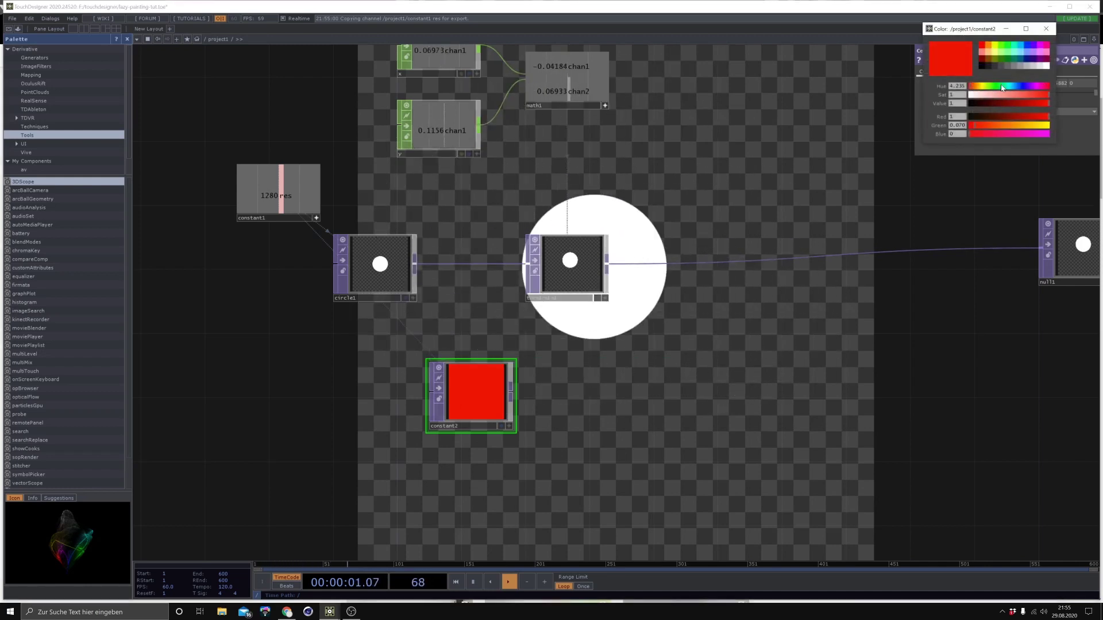
left_click(995, 85)
left_click_drag(1028, 94, 975, 98)
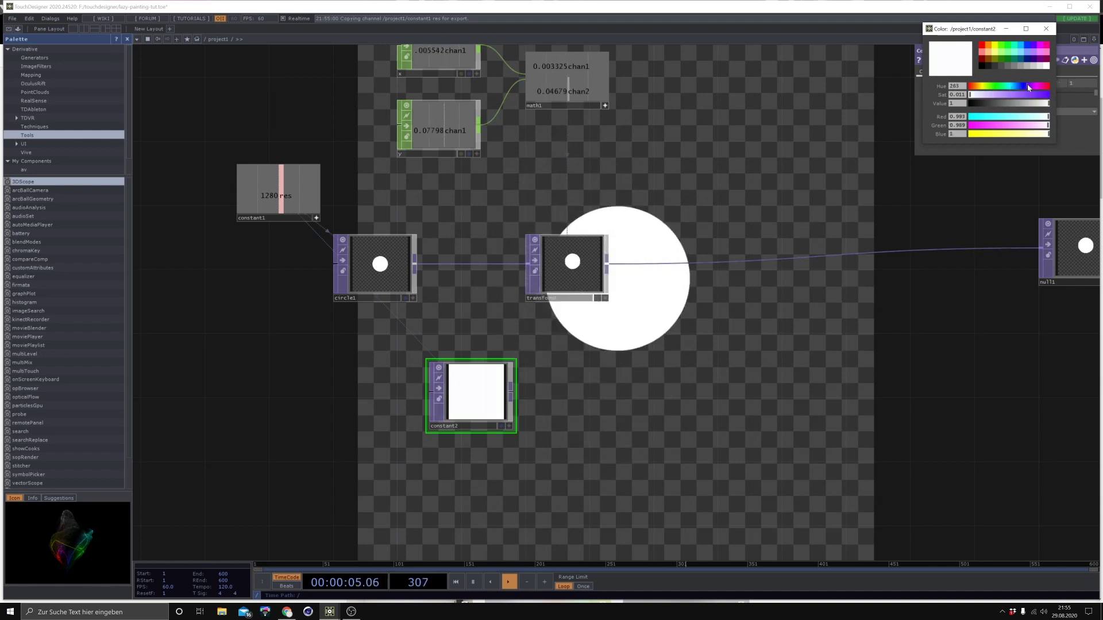
left_click(999, 88)
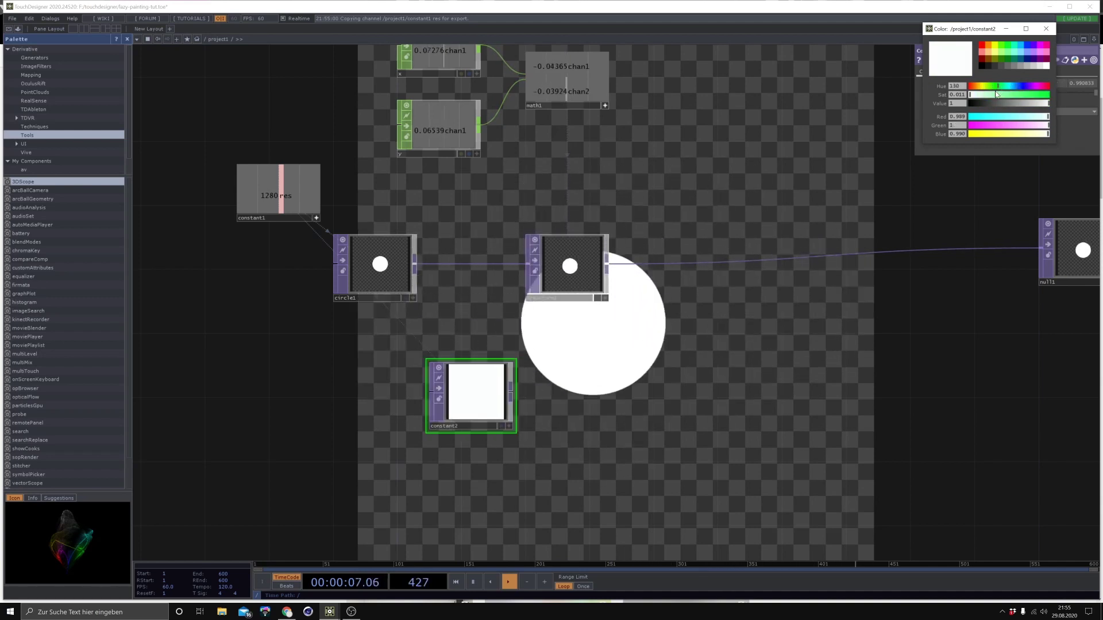
left_click_drag(996, 95, 1081, 101)
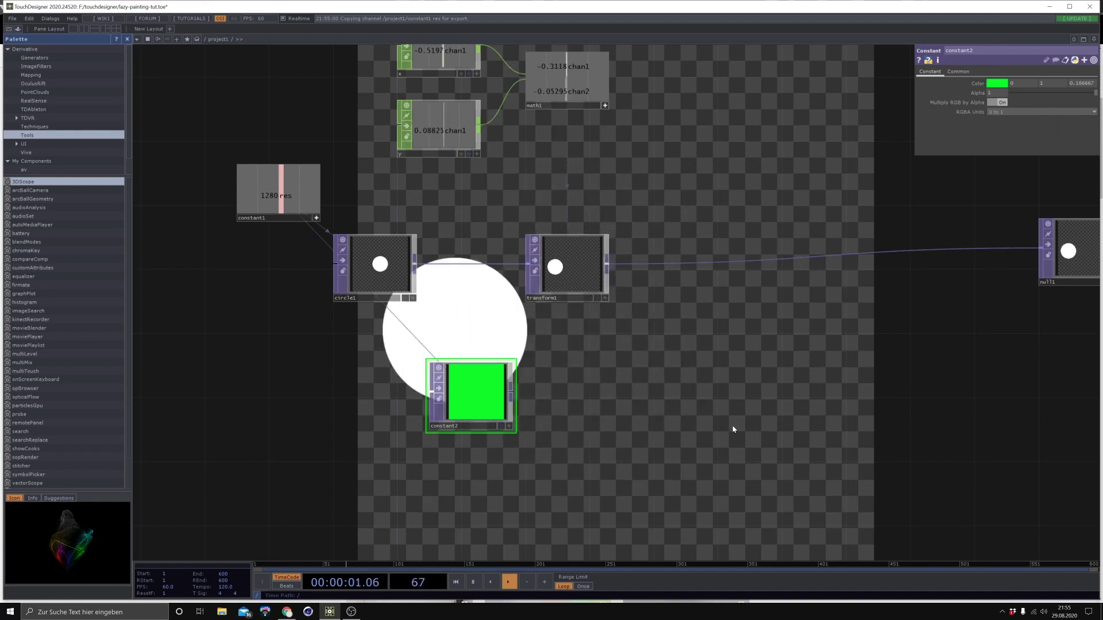
Move the green Constant TOP directly under the circle and append an HSV Adjust TOP to its output
left_click_drag(454, 408, 374, 423)
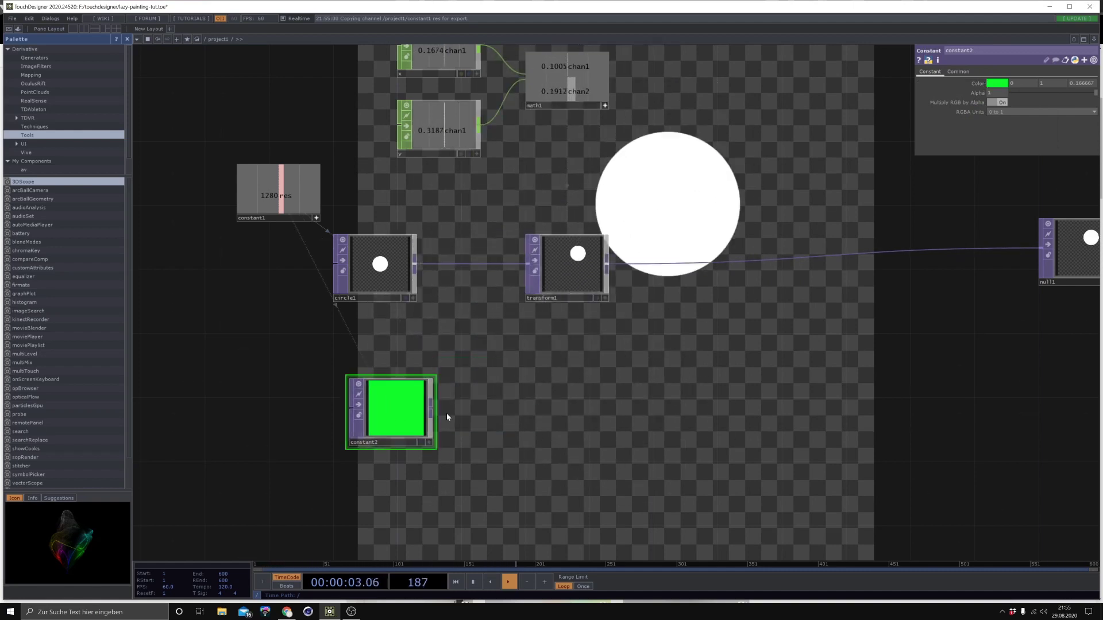
left_click(432, 410)
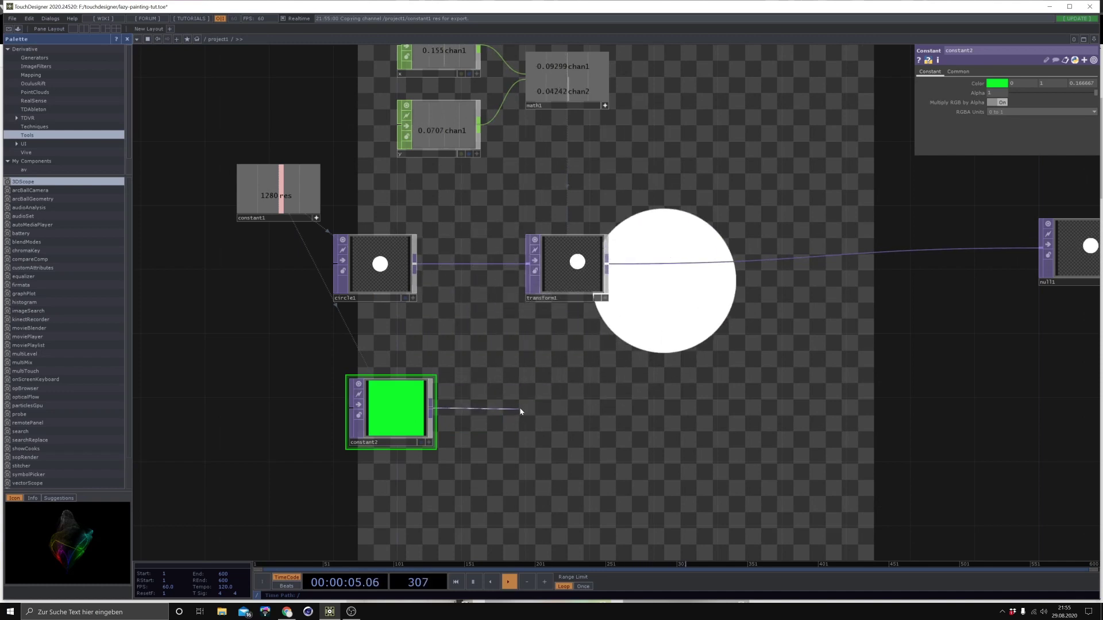
left_click(521, 405)
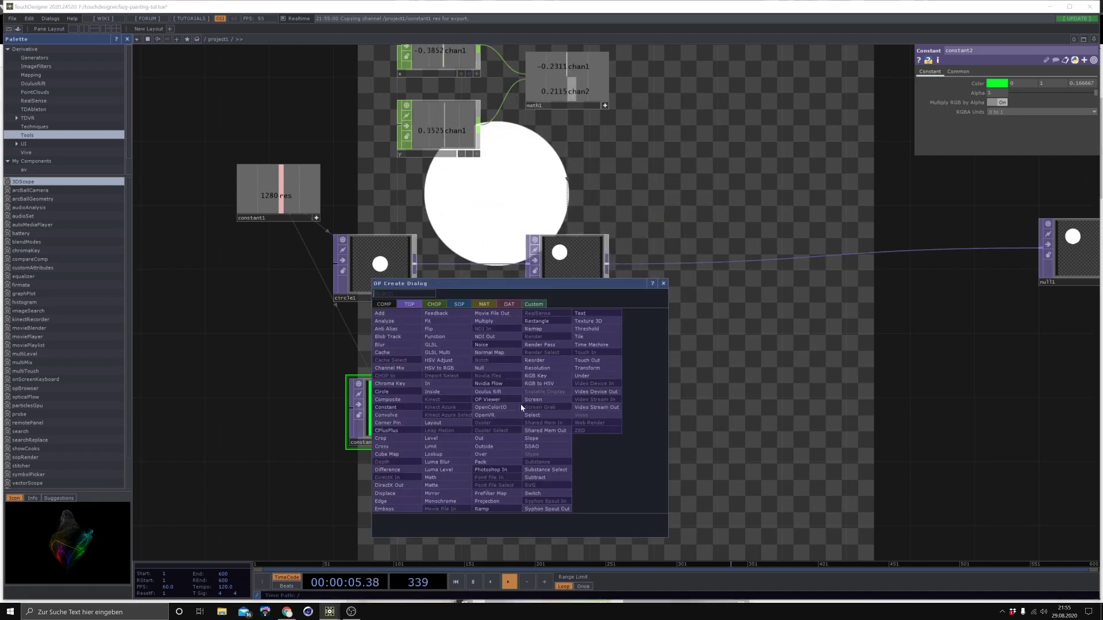
left_click(446, 362)
left_click(560, 403)
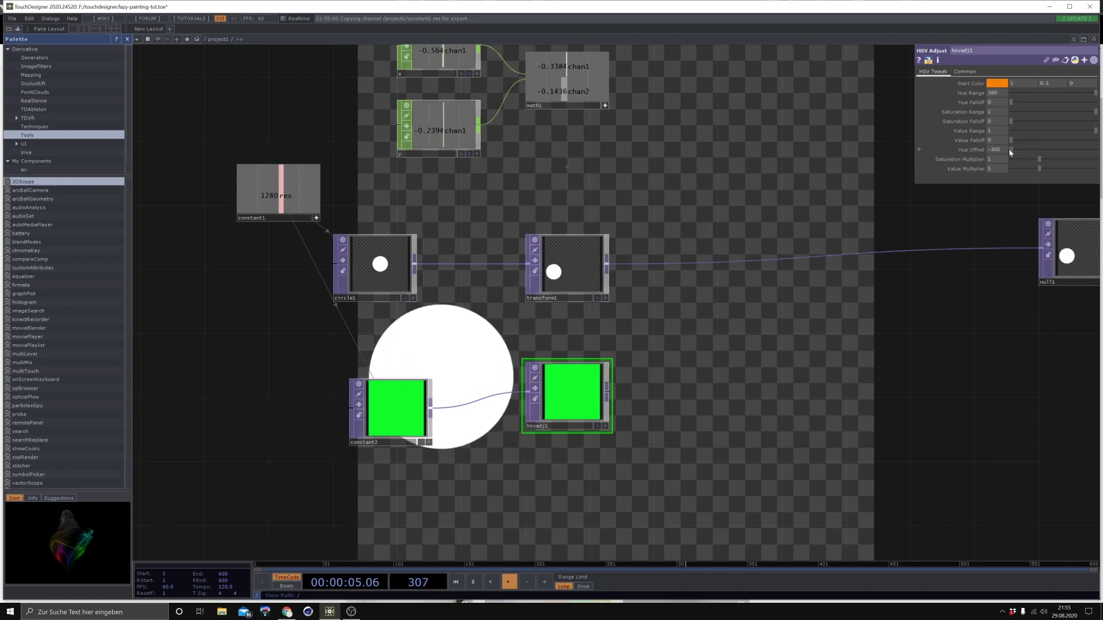
Try shifting the HSV Adjust TOP's hue offset, ending at -360
left_click(1032, 150)
left_click_drag(1032, 150, 1010, 162)
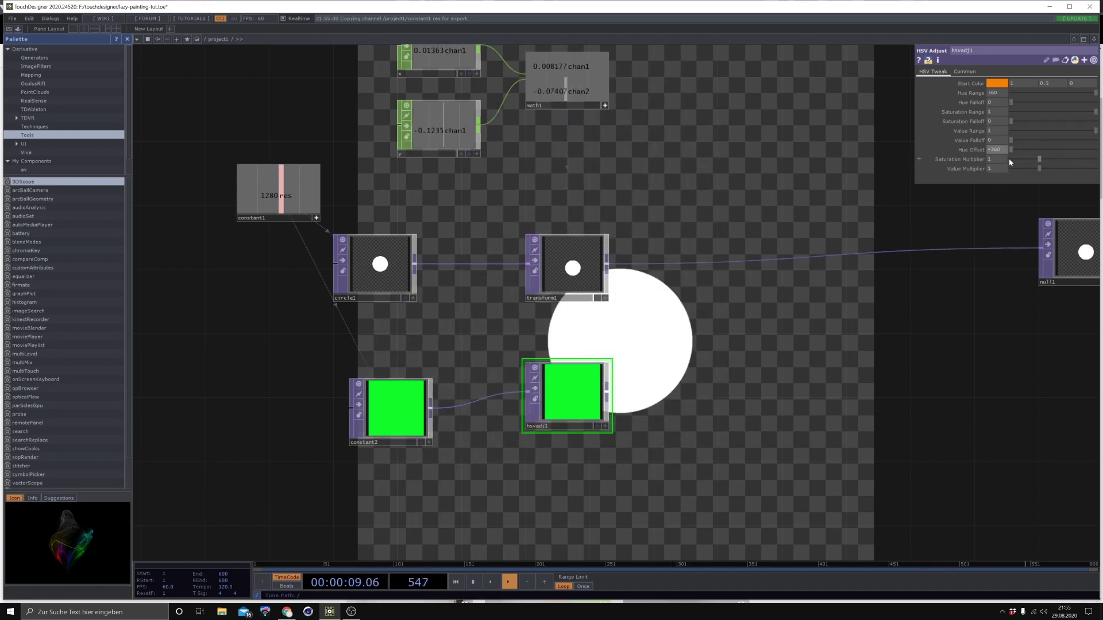
Set the HSV Adjust TOP's hue offset to 360 and align the node level with the green Constant TOP
left_click_drag(1000, 154, 1094, 150)
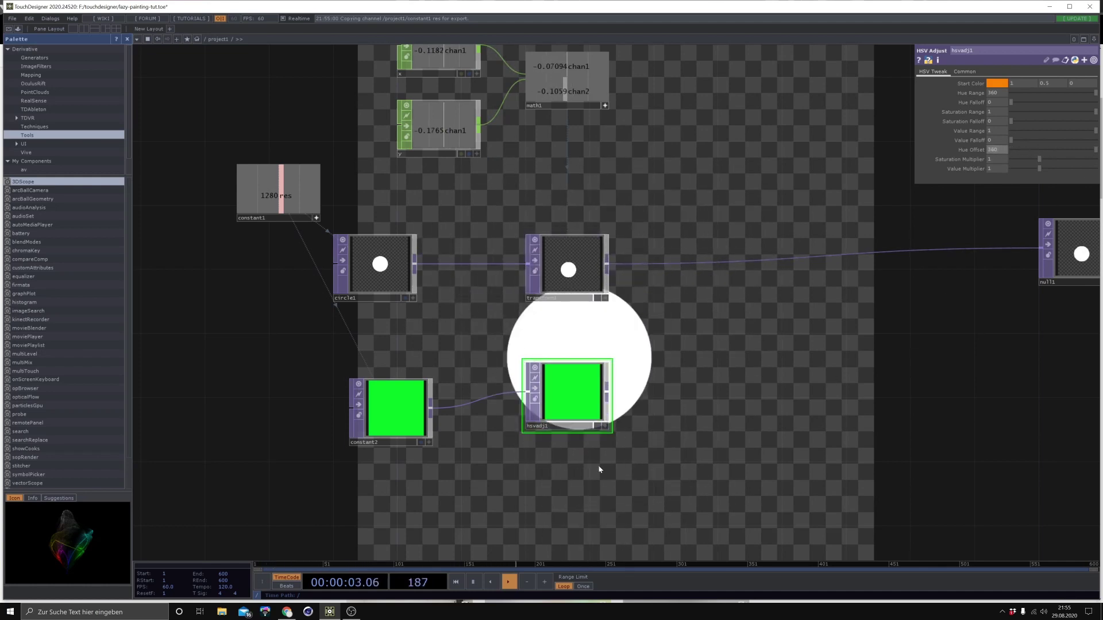
left_click_drag(608, 461, 654, 359)
left_click_drag(617, 294, 610, 303)
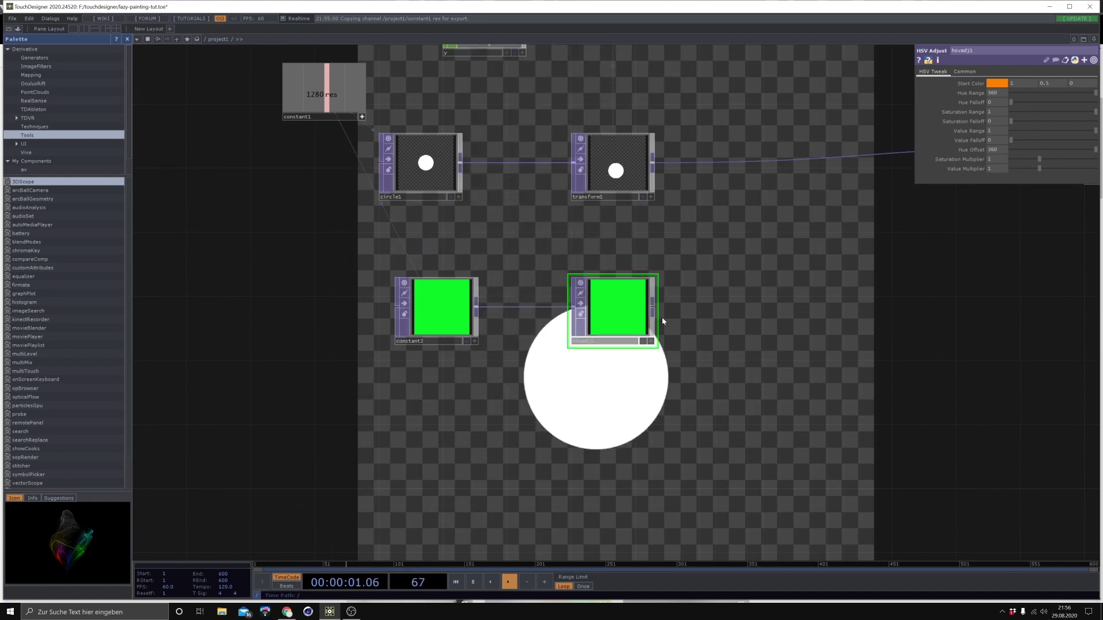
Add an LFO CHOP to the network and place it beneath the green Constant TOP
left_click_drag(515, 447, 524, 433)
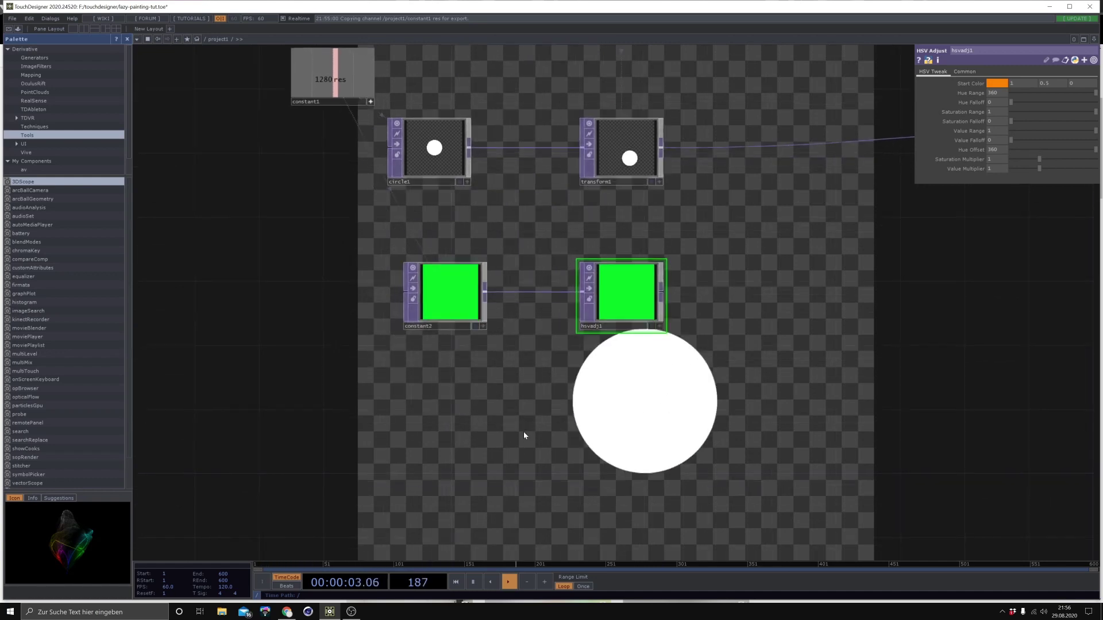
key("Tab")
left_click(437, 328)
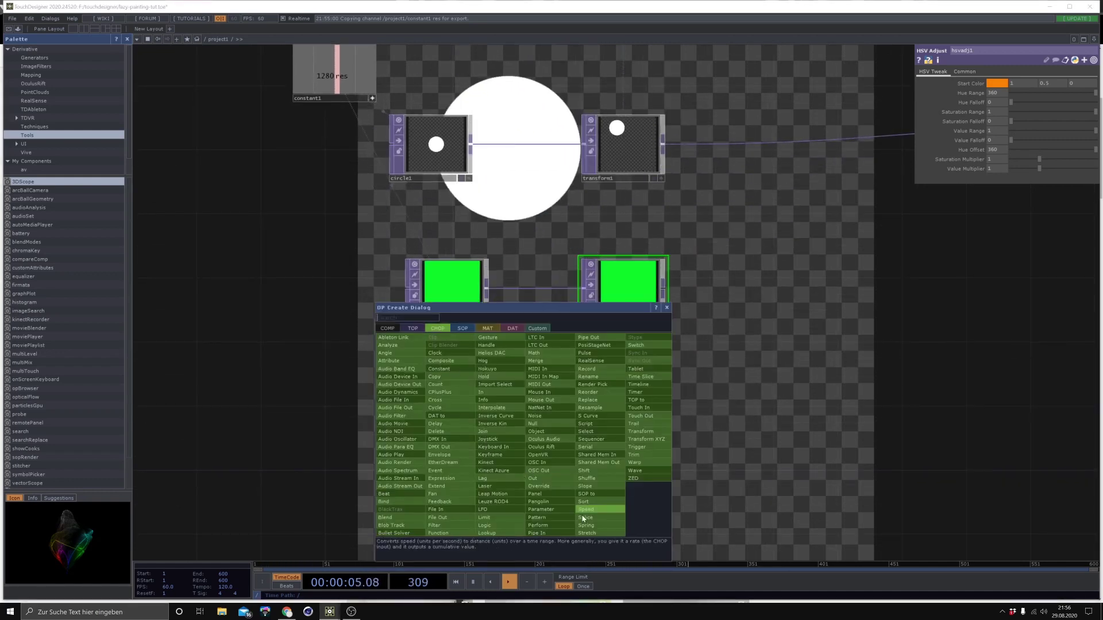
left_click(487, 510)
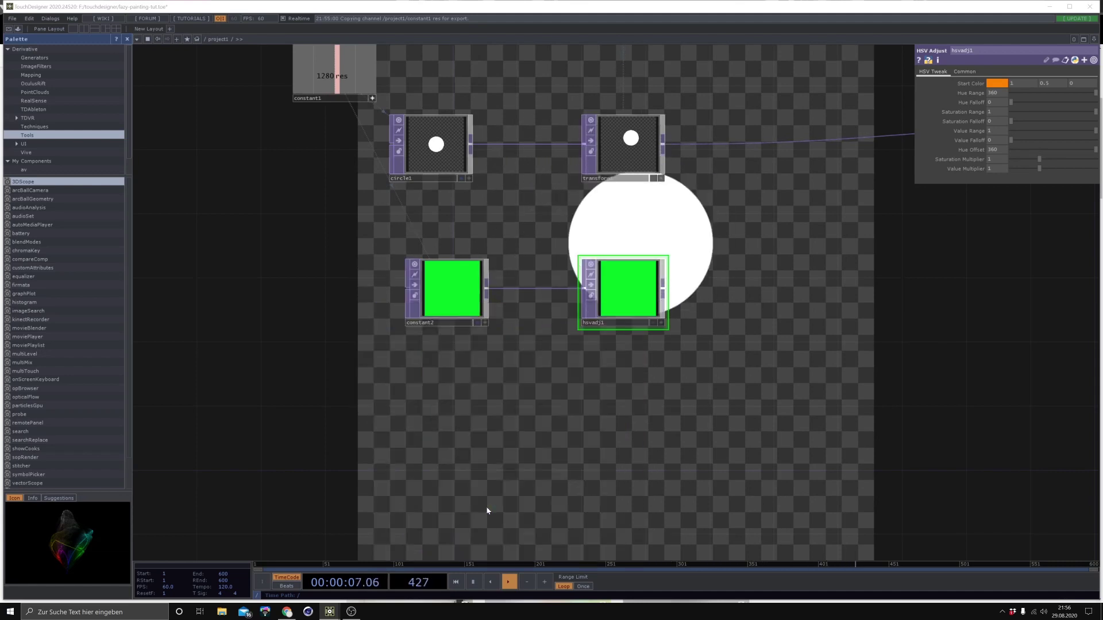
left_click(507, 438)
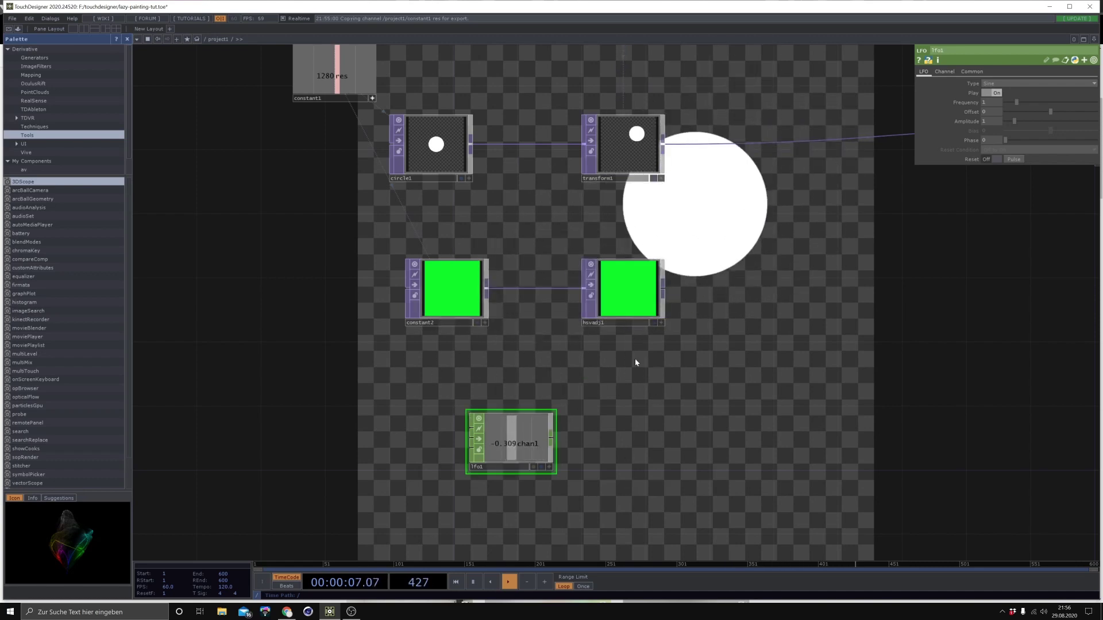
left_click_drag(517, 428, 472, 393)
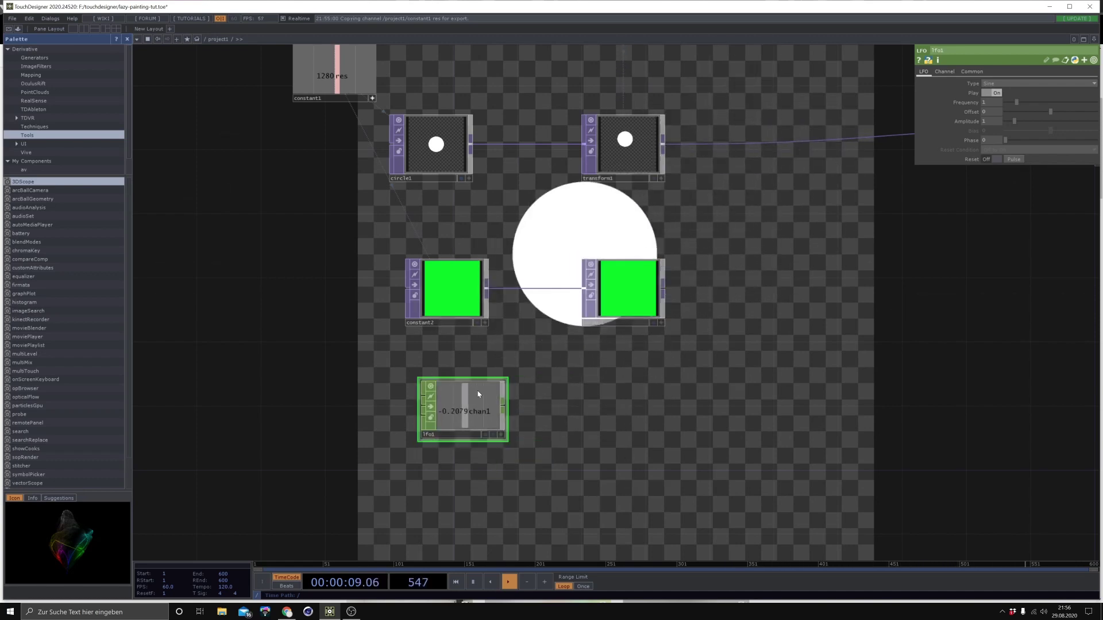
Append a Math CHOP to the LFO and remap its range from -1 to 1 into -360 to 360
left_click_drag(535, 342, 544, 514)
left_click_drag(515, 329, 513, 156)
left_click(509, 402)
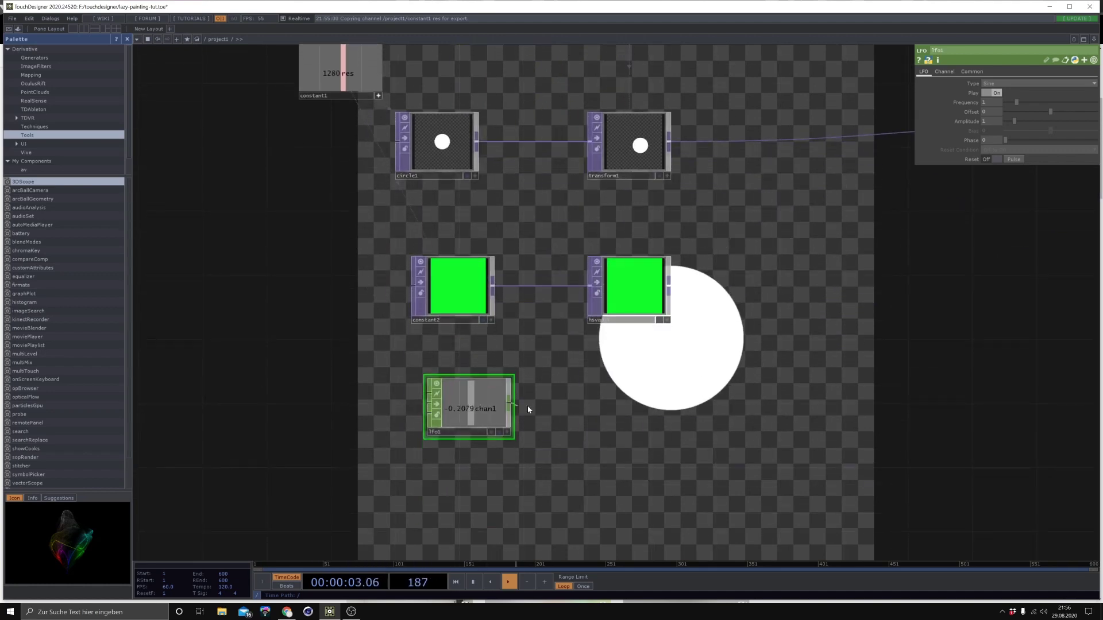
left_click(527, 406)
left_click(628, 375)
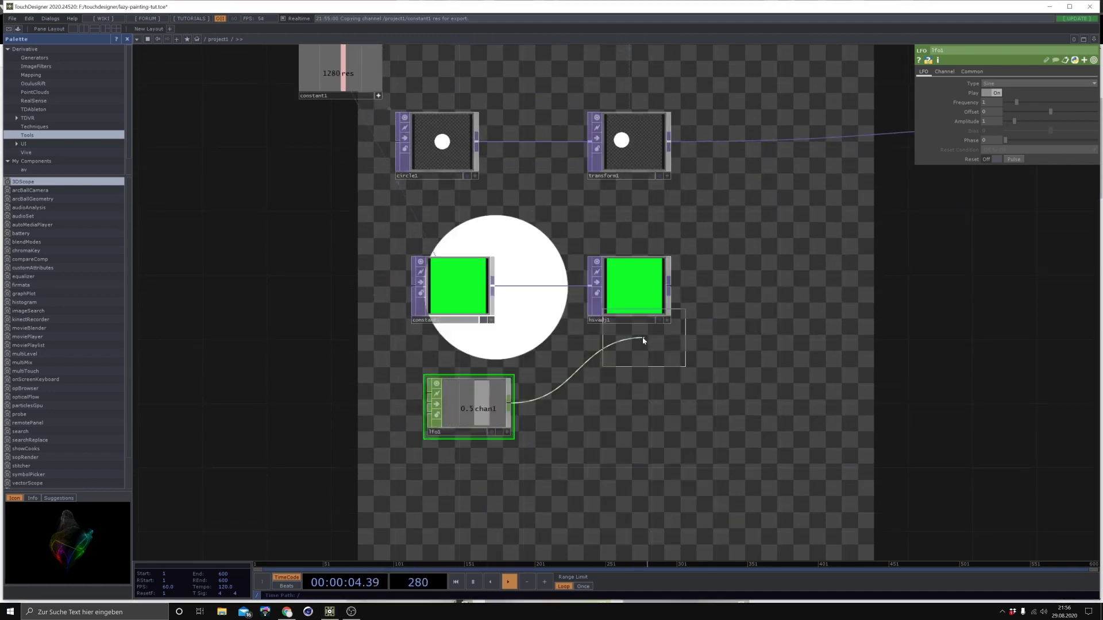
left_click(595, 406)
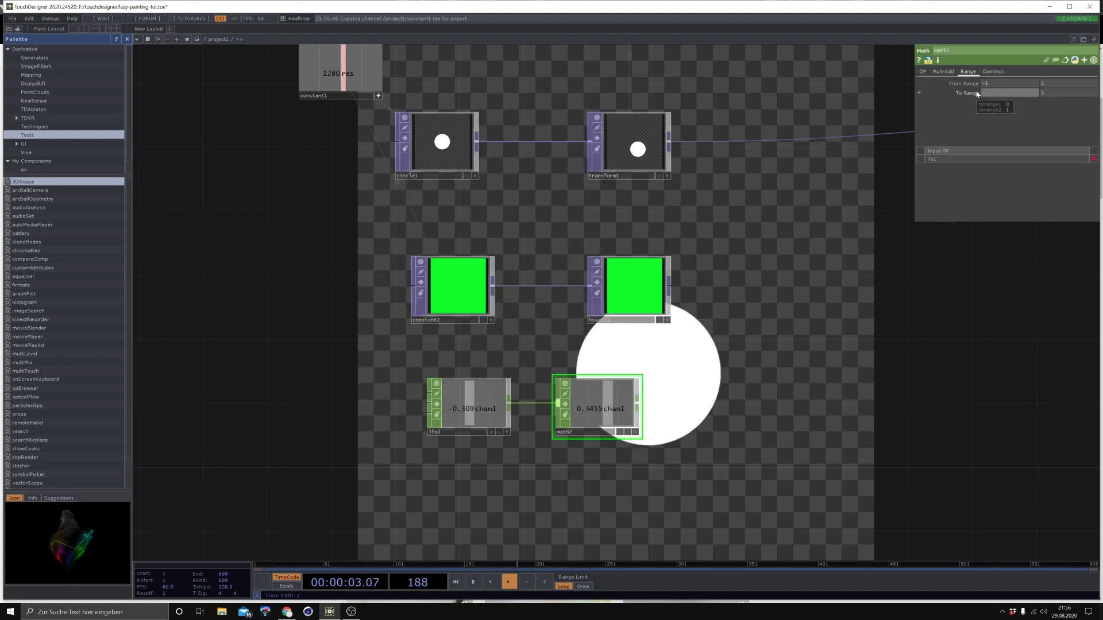
key("Tab")
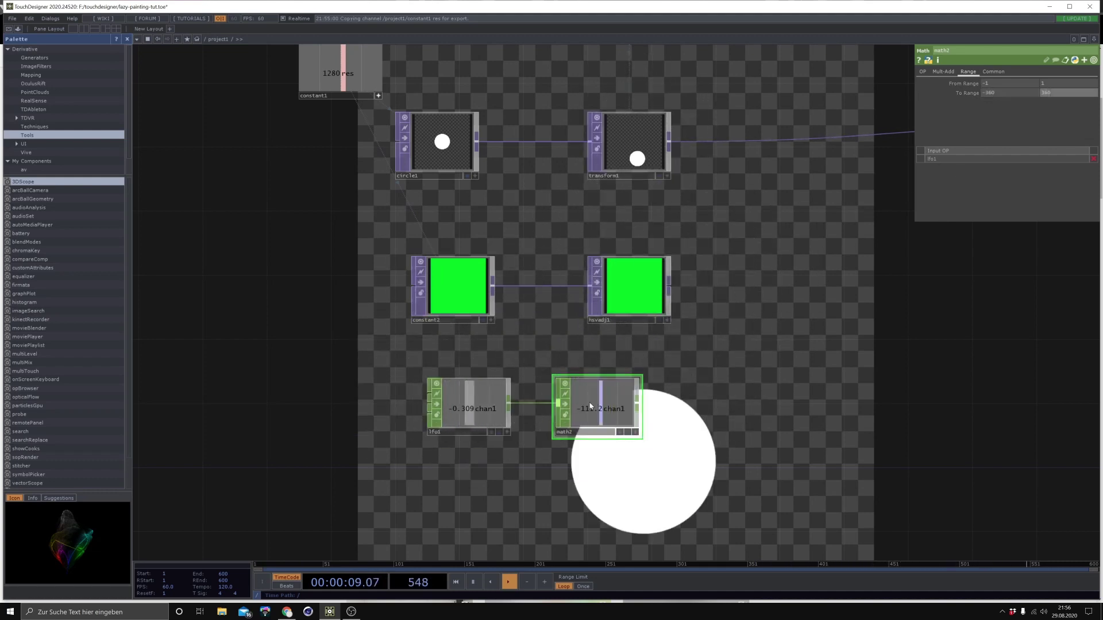
Export the new Math CHOP's channel to the HSV Adjust TOP's Hue Offset parameter
scroll(699, 381, "up", 5)
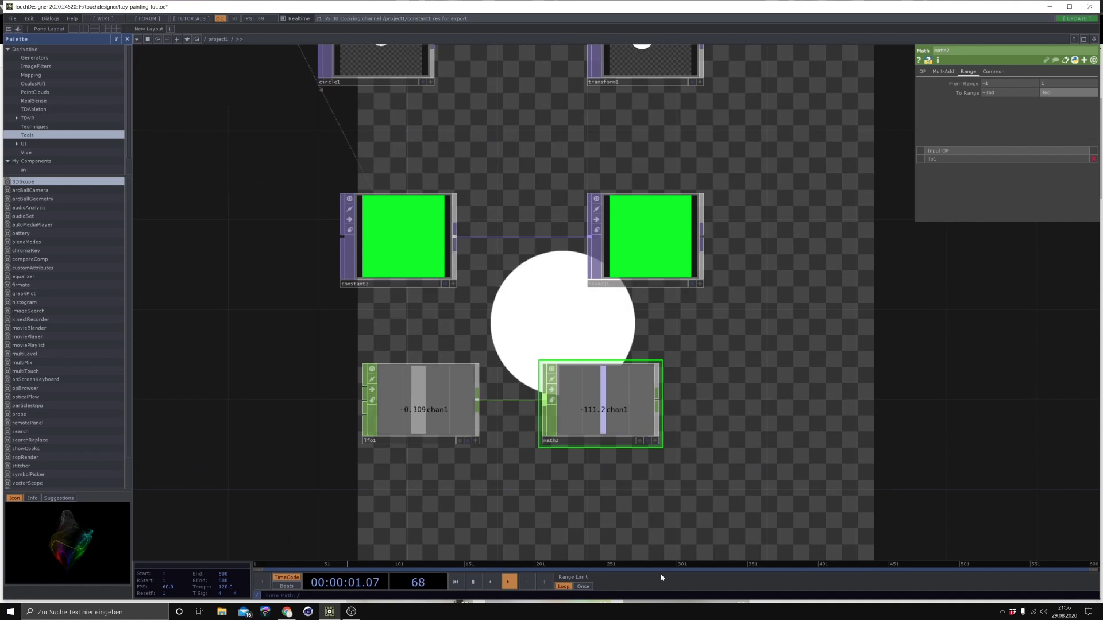
scroll(802, 333, "down", 7)
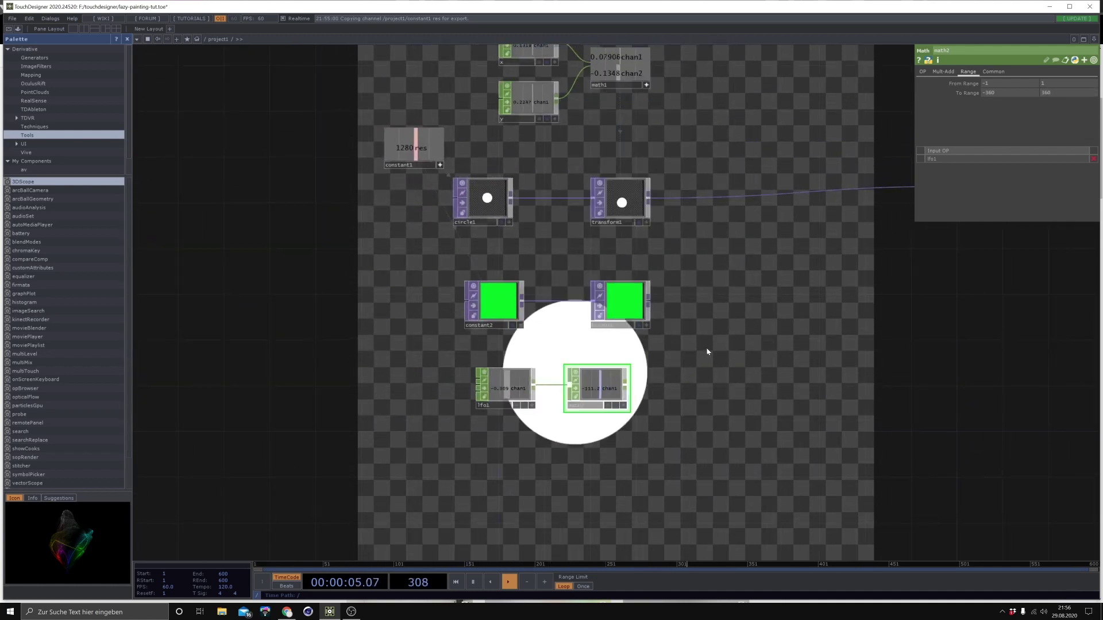
scroll(662, 377, "up", 2)
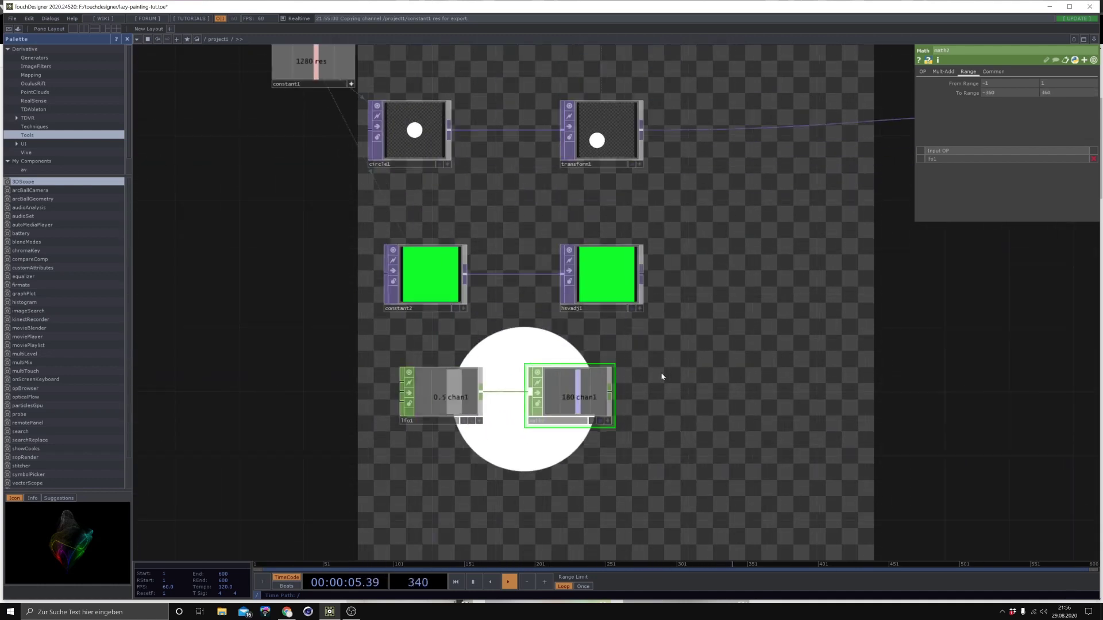
left_click(607, 421)
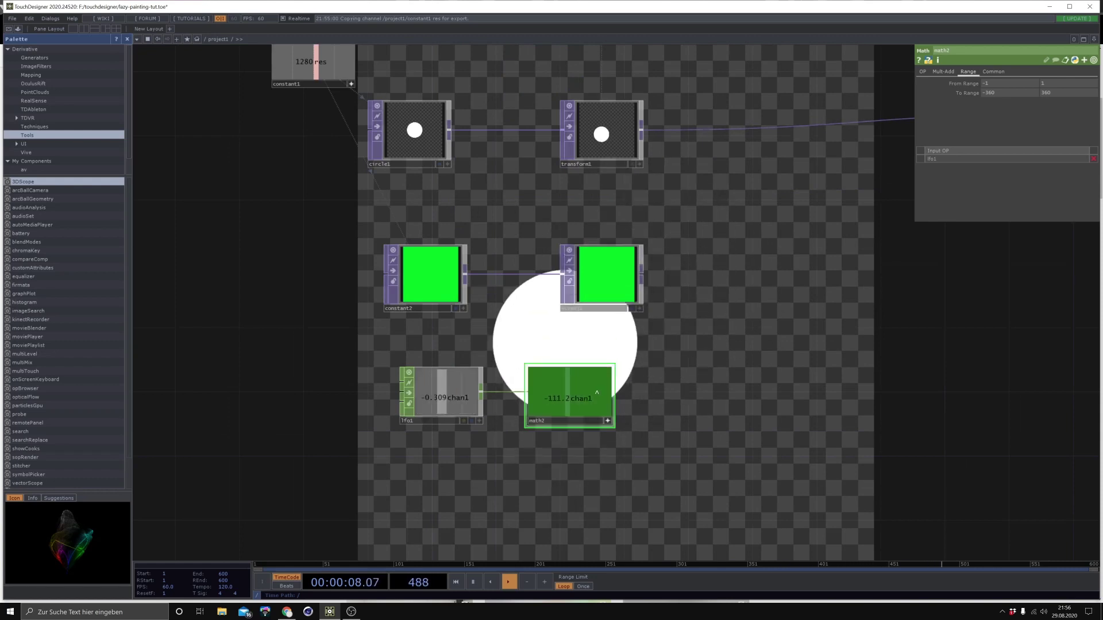
left_click(619, 260)
left_click_drag(971, 150, 977, 144)
left_click_drag(653, 275, 564, 341)
scroll(577, 416, "up", 4)
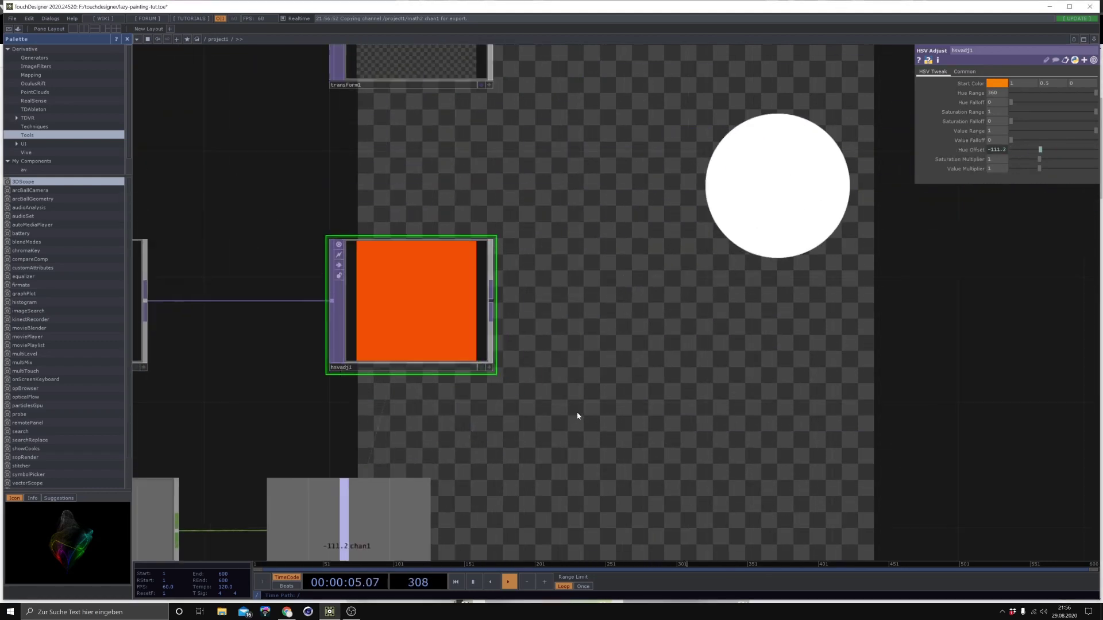
scroll(603, 362, "down", 4)
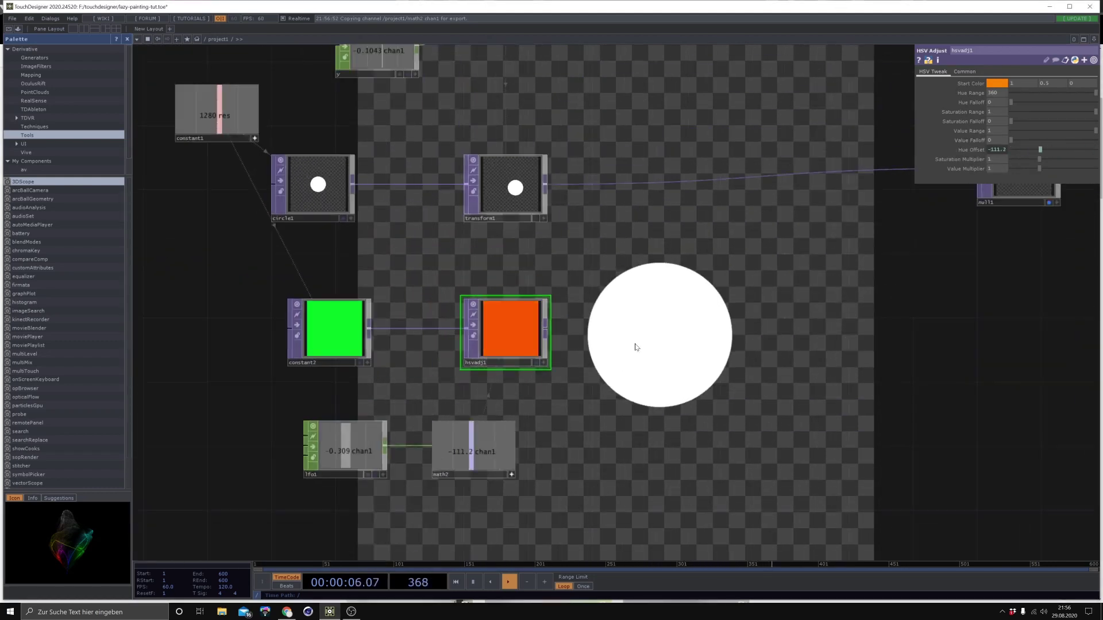
Insert a Composite TOP between the Transform and Null TOPs and connect the HSV Adjust TOP as its second input
right_click(611, 186)
left_click(626, 174)
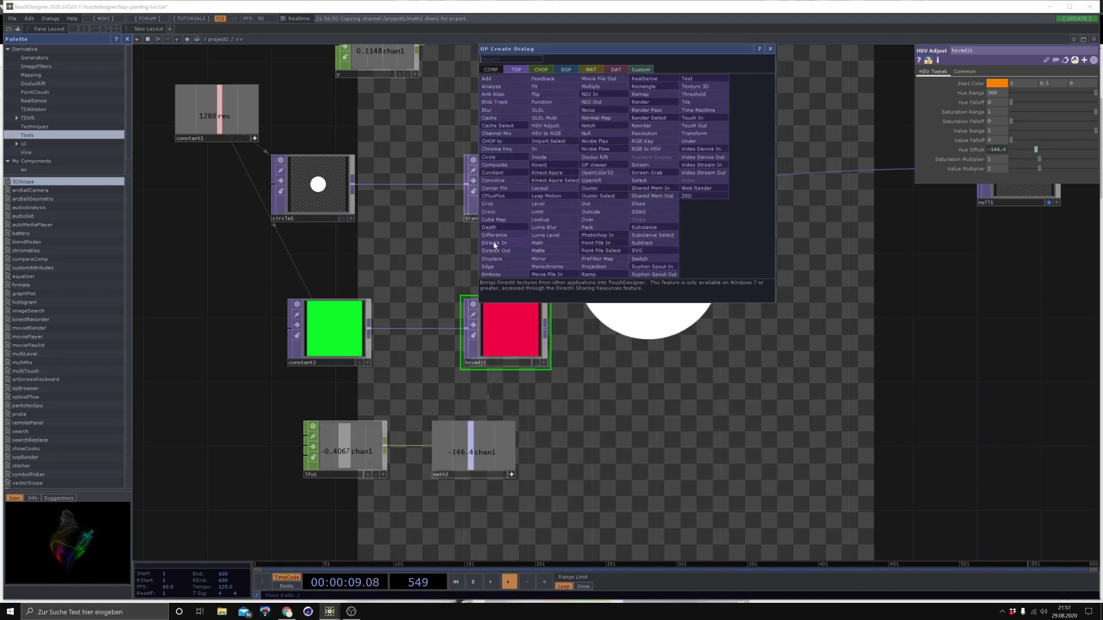
left_click(490, 168)
left_click(641, 189)
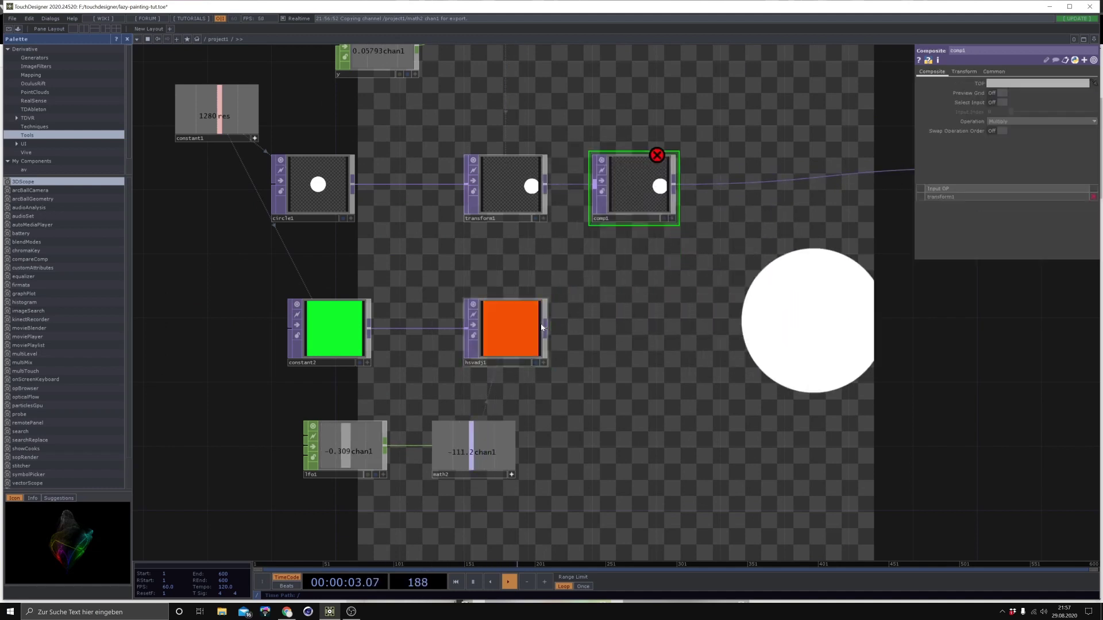
left_click_drag(546, 334, 631, 180)
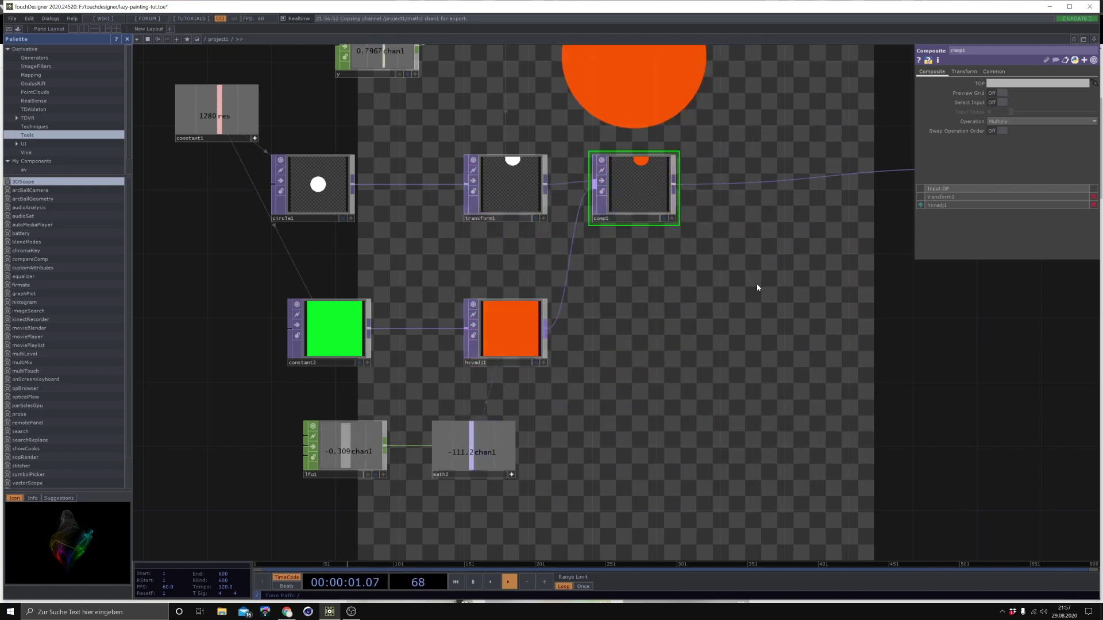
Lower the LFO CHOP's frequency to 0.15 to slow down the hue cycling
scroll(753, 287, "down", 3)
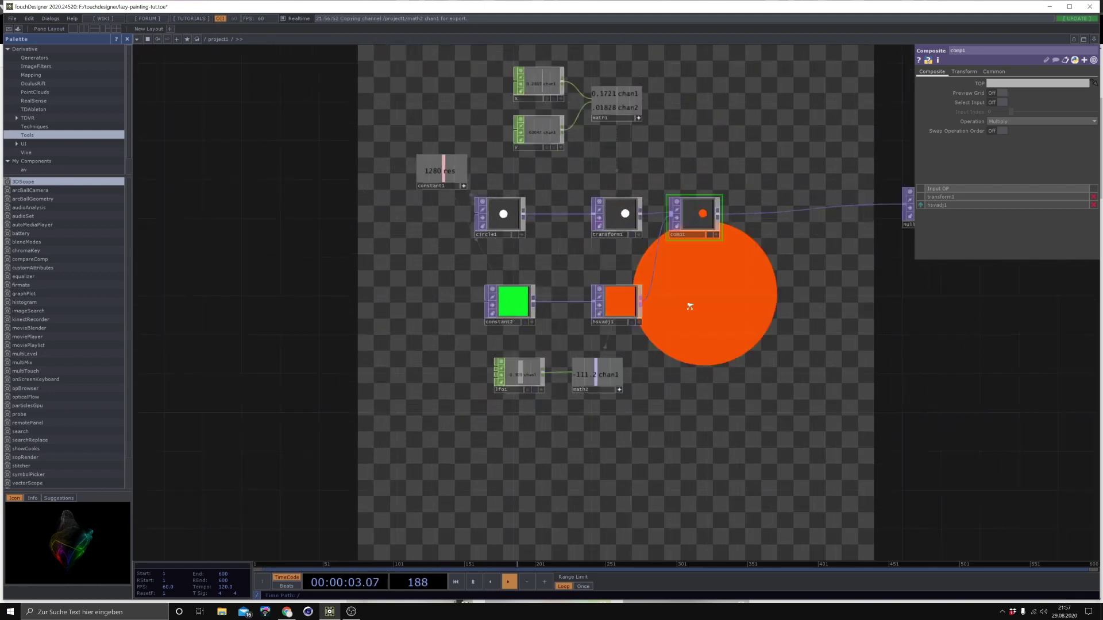
scroll(550, 372, "up", 3)
left_click(570, 313)
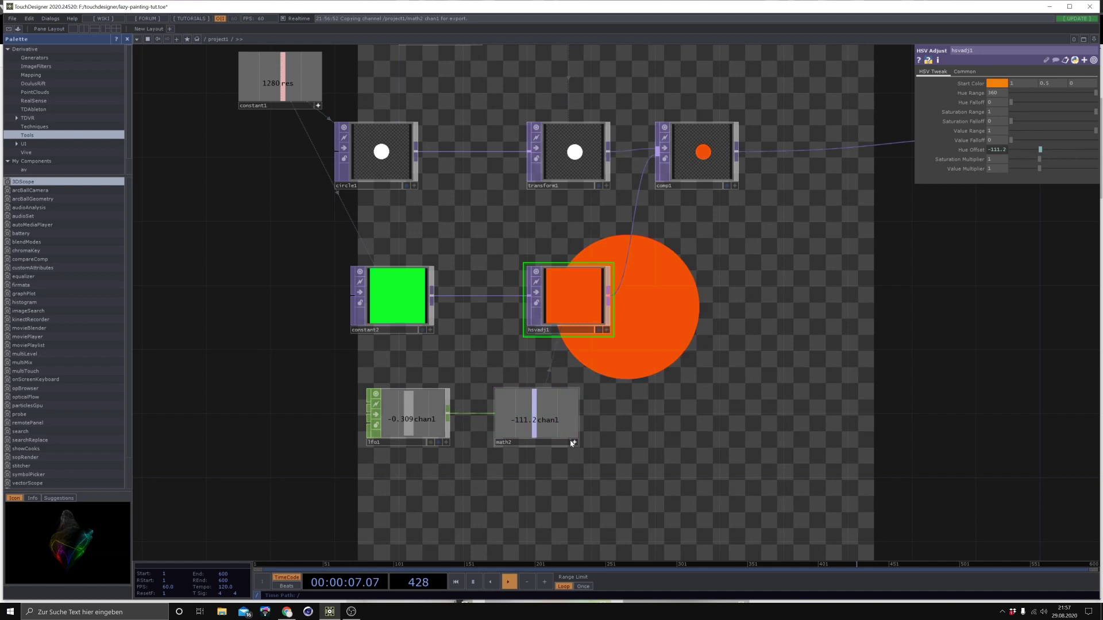
left_click(535, 425)
left_click(420, 423)
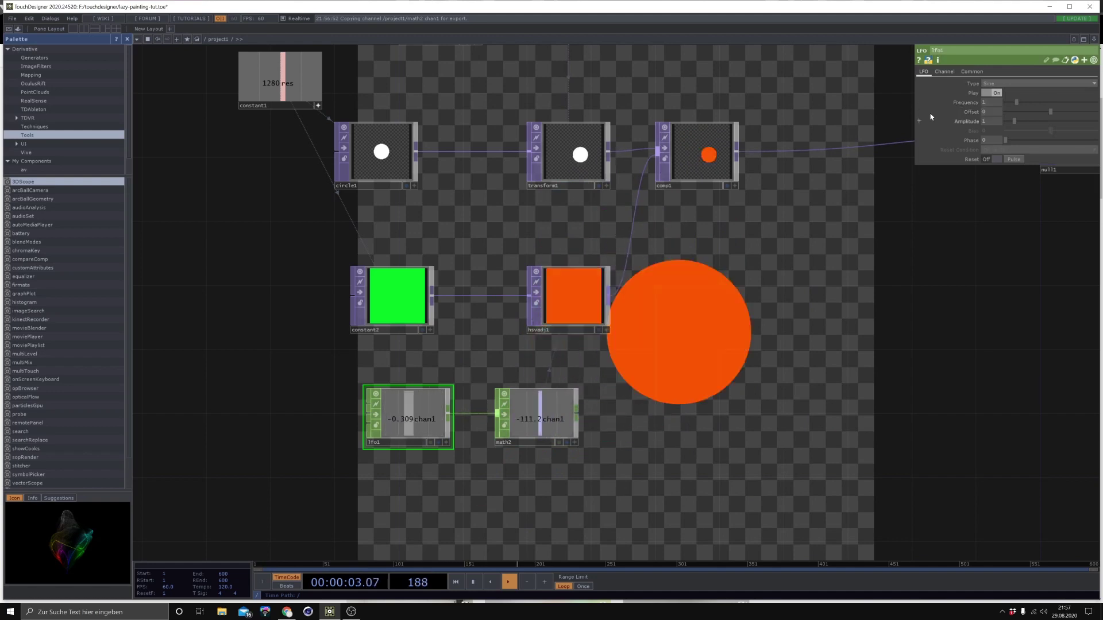
left_click_drag(1008, 101, 1001, 105)
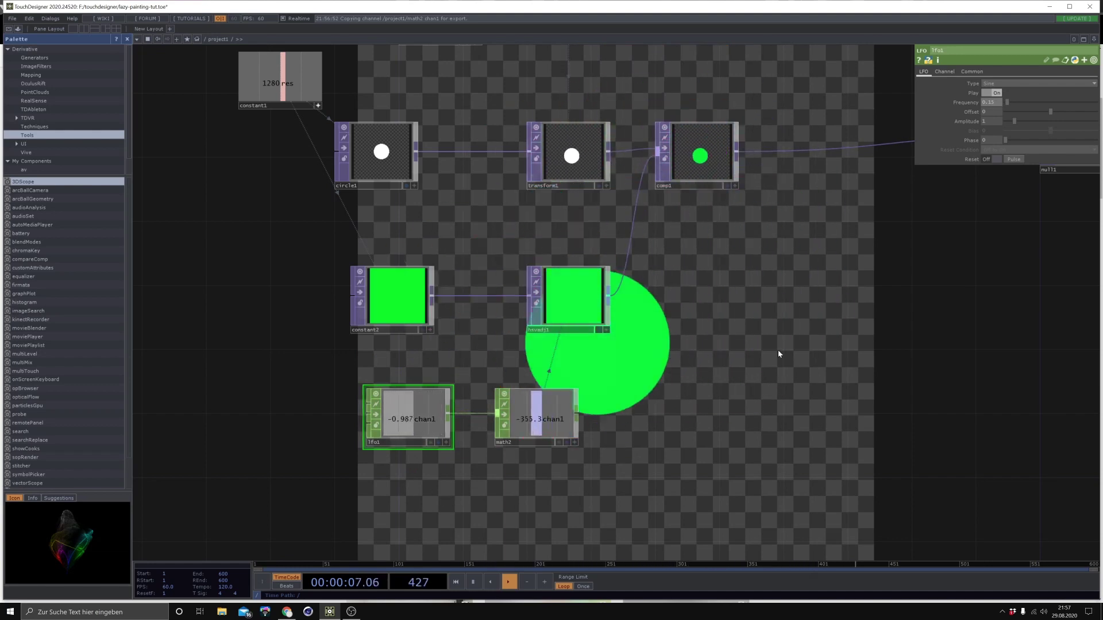
Move the Null TOP in line with the Composite TOP and branch a Feedback TOP off the Composite's output
left_click_drag(760, 291, 788, 373)
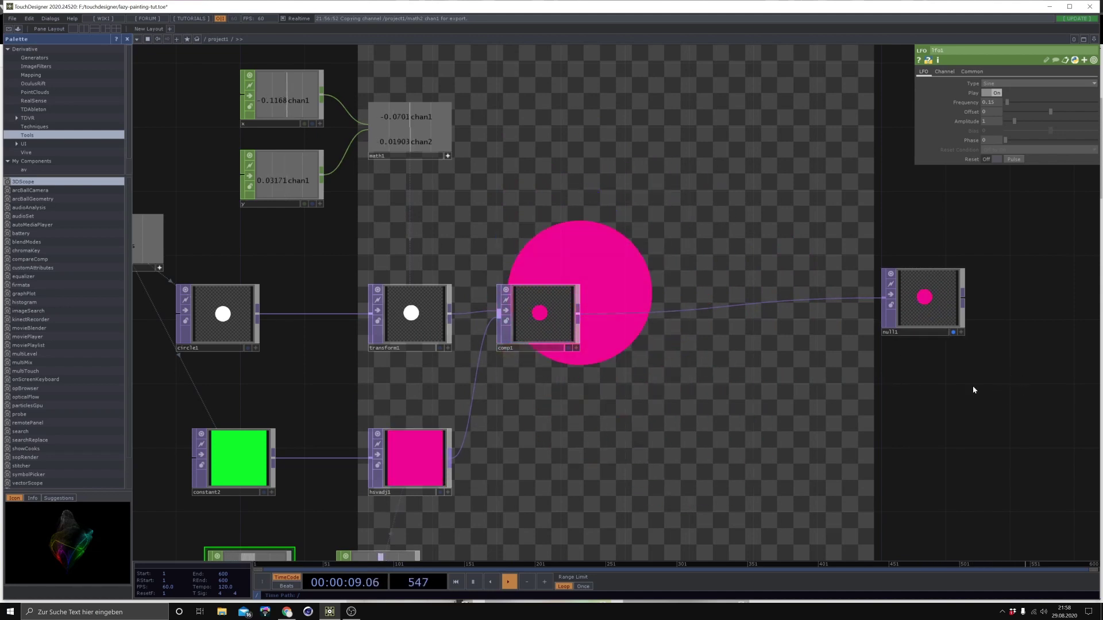
left_click_drag(931, 312, 962, 327)
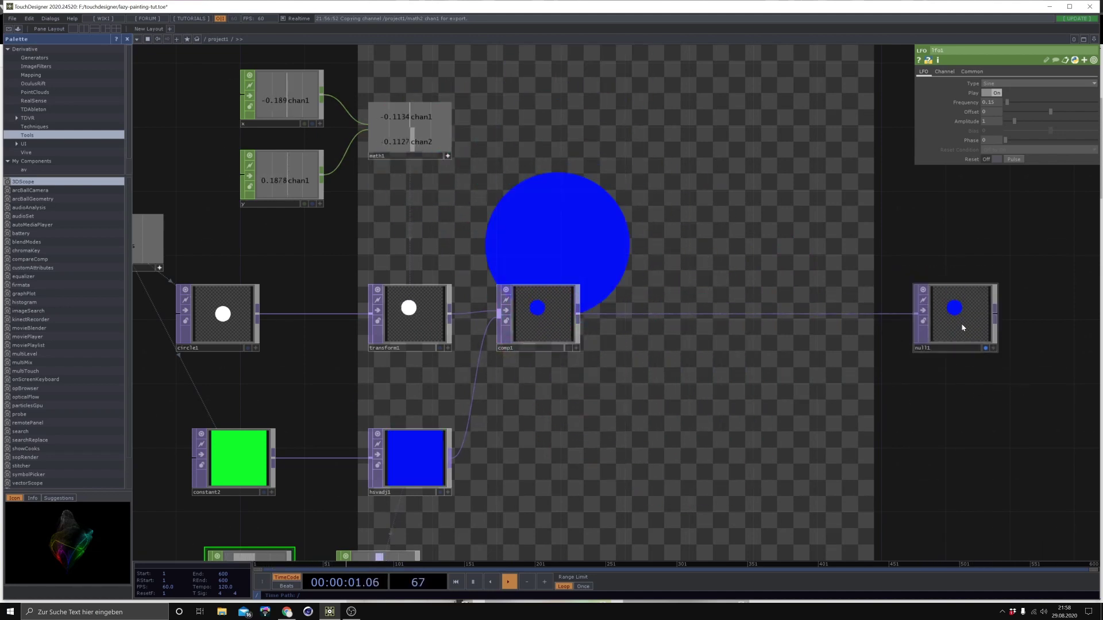
left_click_drag(636, 403, 463, 458)
left_click_drag(421, 365, 438, 233)
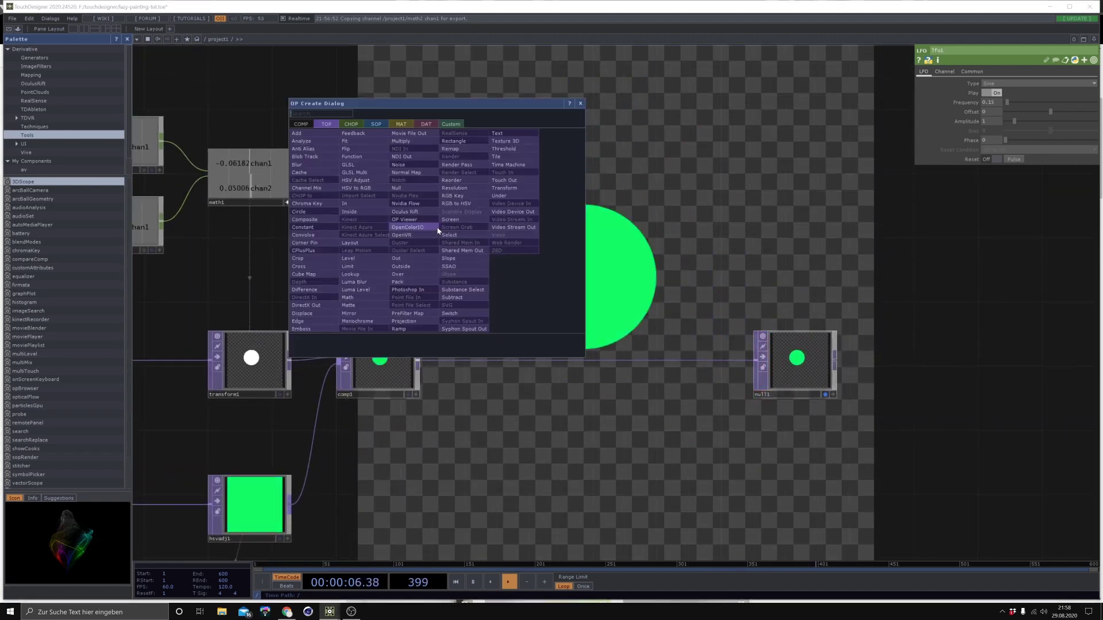
left_click(353, 133)
left_click(569, 273)
Insert a second Composite TOP between the first Composite and the Null, with its operation set to Over
right_click(578, 364)
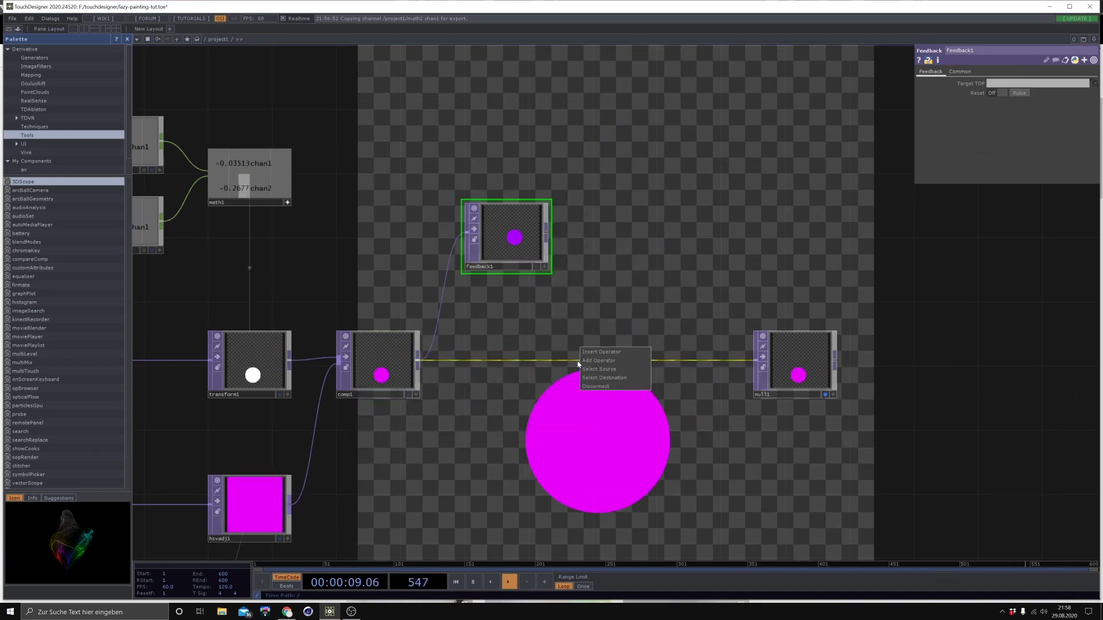
left_click(592, 351)
left_click(472, 346)
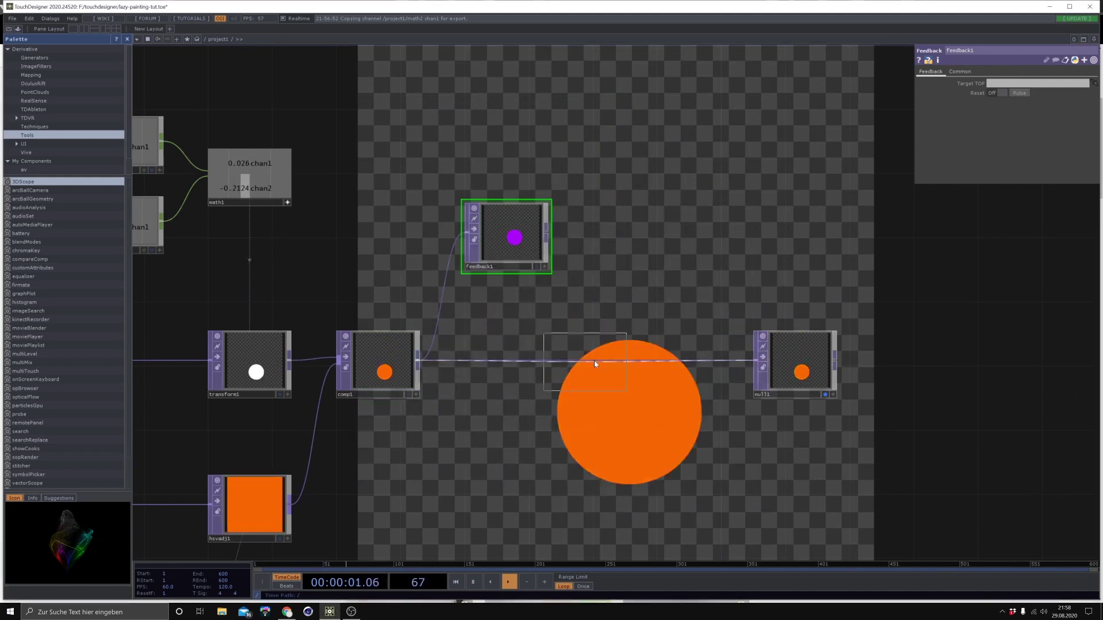
left_click(594, 360)
left_click(1046, 122)
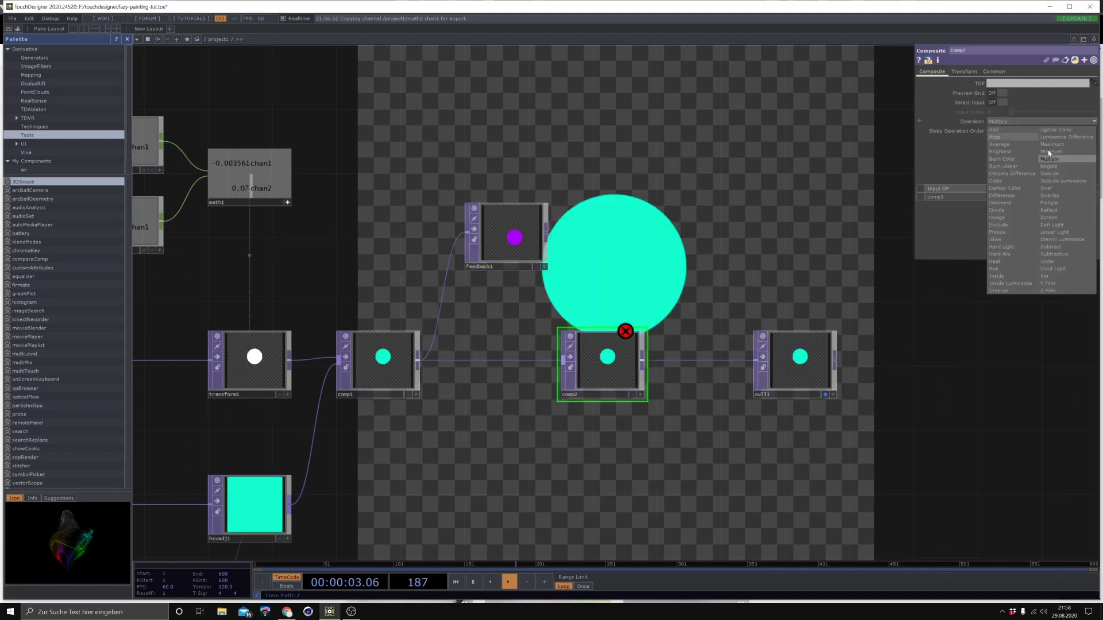
left_click(1054, 189)
Connect the Feedback TOP's output to the second Composite TOP and shift that Composite slightly toward the Null
left_click(545, 236)
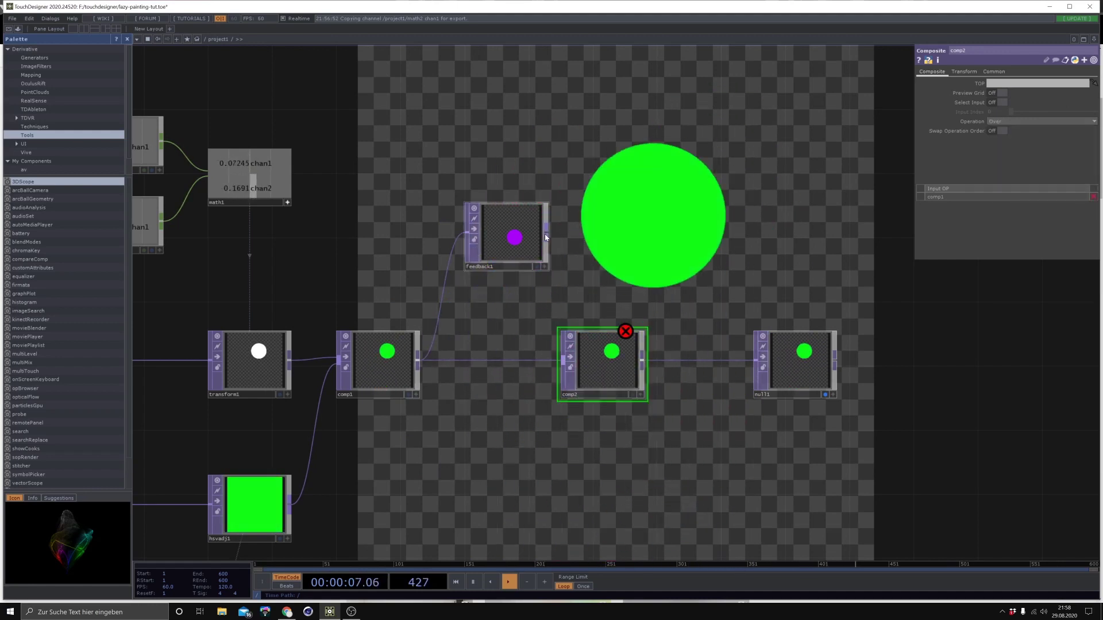
left_click(549, 364)
left_click_drag(609, 377, 643, 361)
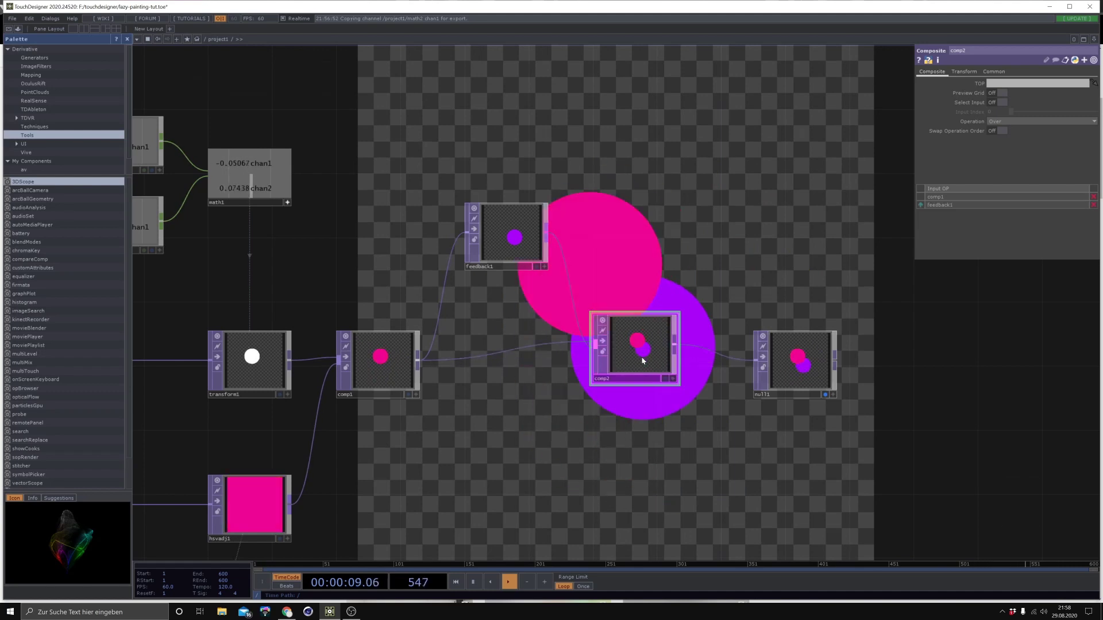
Assign the second Composite TOP as the Feedback TOP's target and move the Null TOP farther away to free up space
left_click_drag(804, 367, 899, 385)
left_click_drag(613, 344, 529, 242)
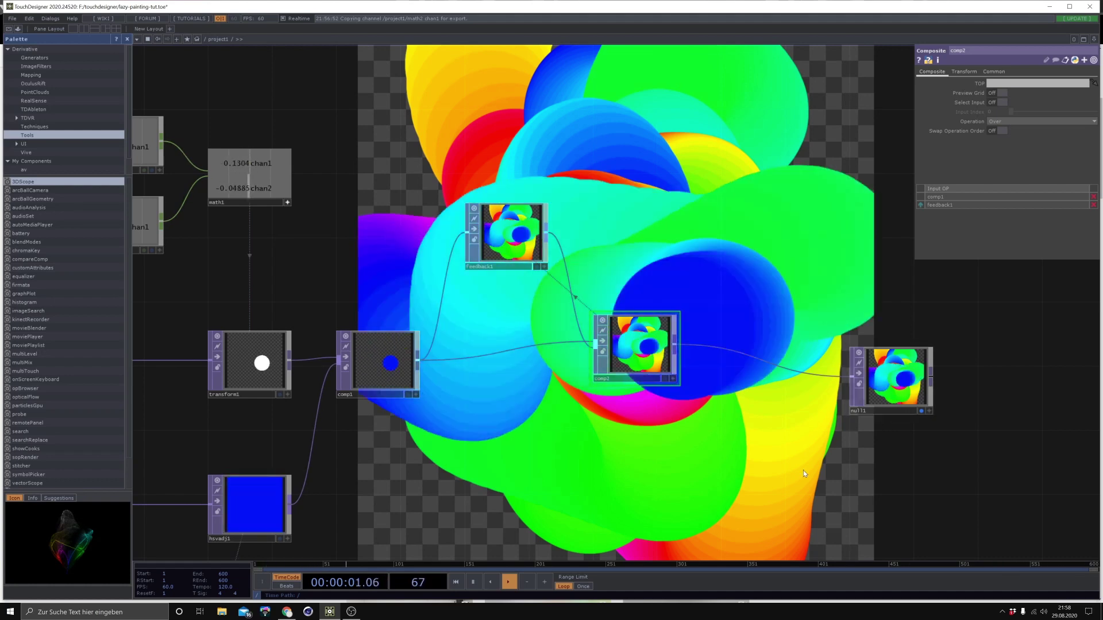
scroll(683, 454, "down", 4)
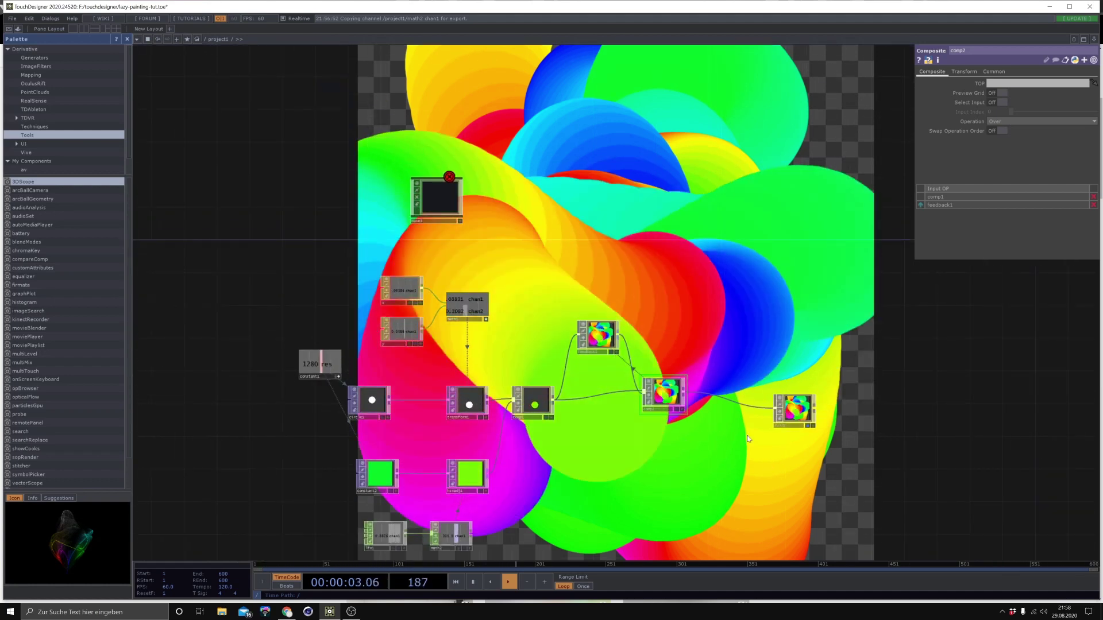
mouse_move(796, 415)
left_mouse_down()
mouse_move(1009, 371)
mouse_move(1034, 399)
left_mouse_up()
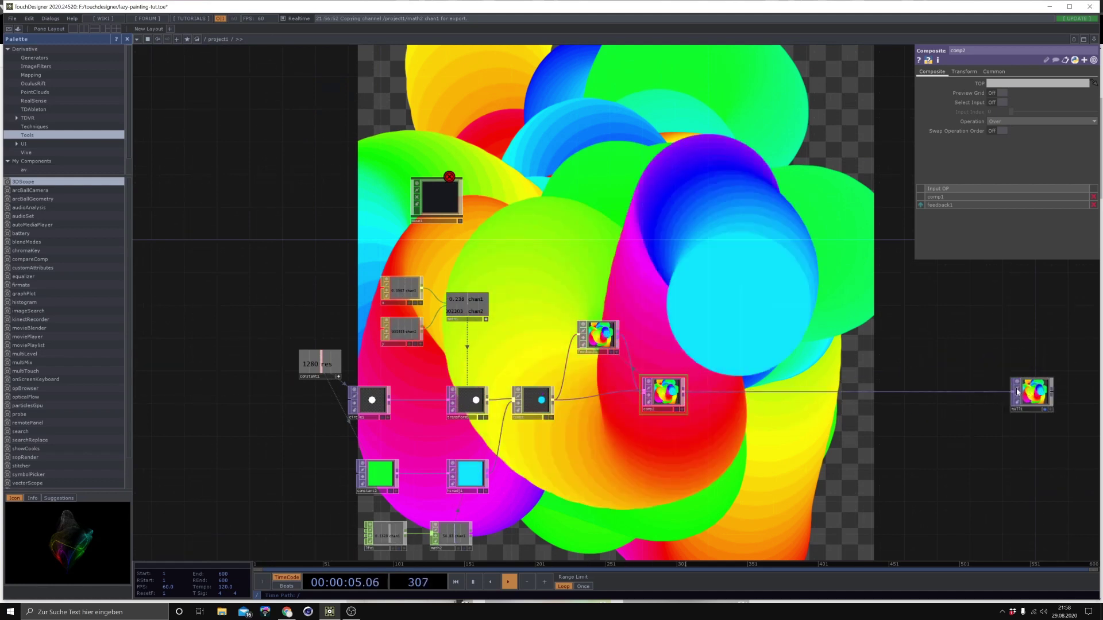
Insert a Transform TOP into the connection between the second Composite TOP and the Null TOP, close to the Null
key("Tab")
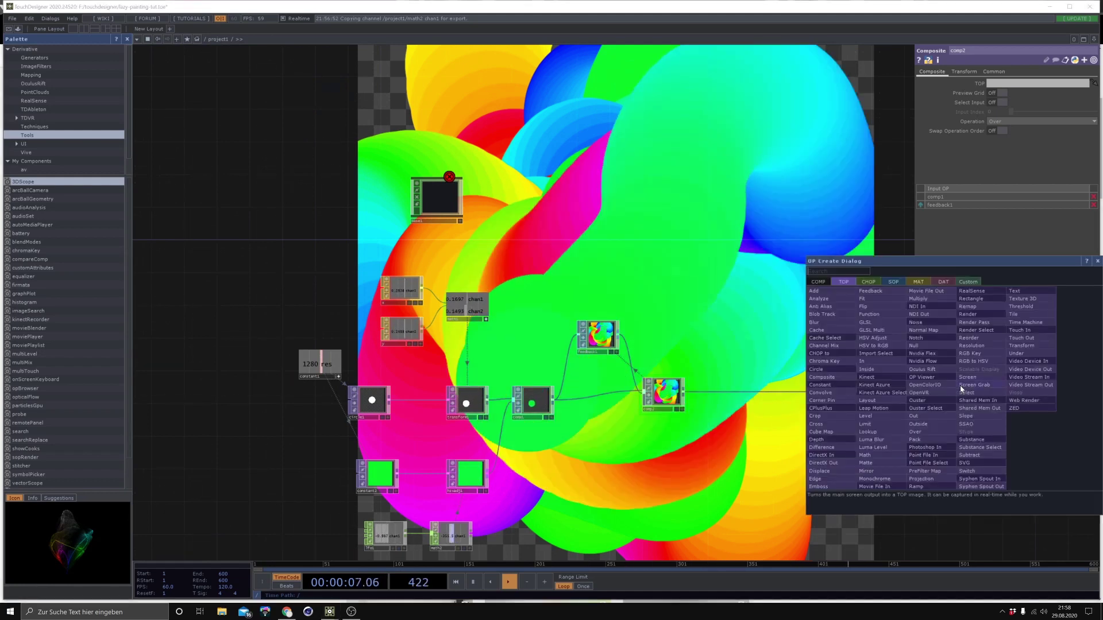
left_click(1020, 346)
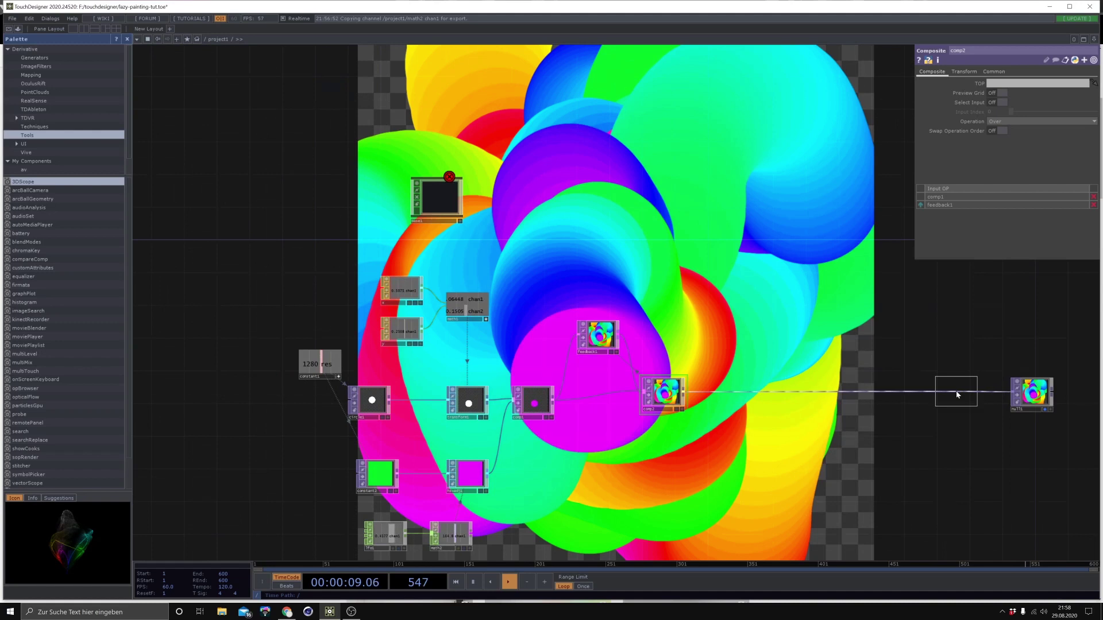
left_click(975, 395)
Set the new Transform TOP's background color alpha to 1 and turn on Comp Over Background Color
left_click(1077, 140)
type("1")
key("Return")
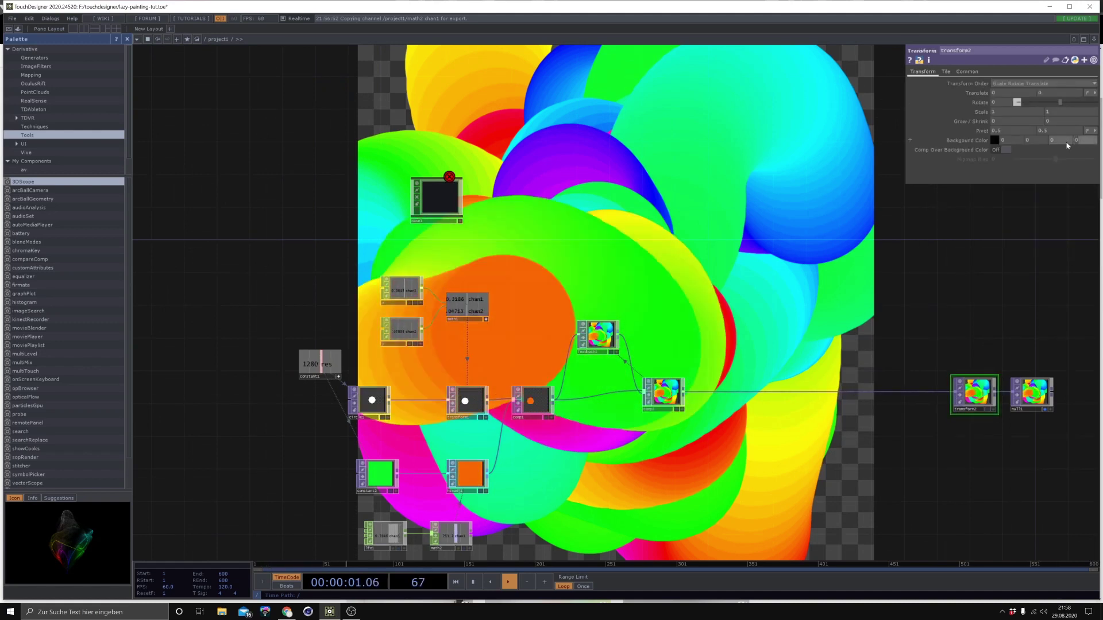
left_click(1002, 149)
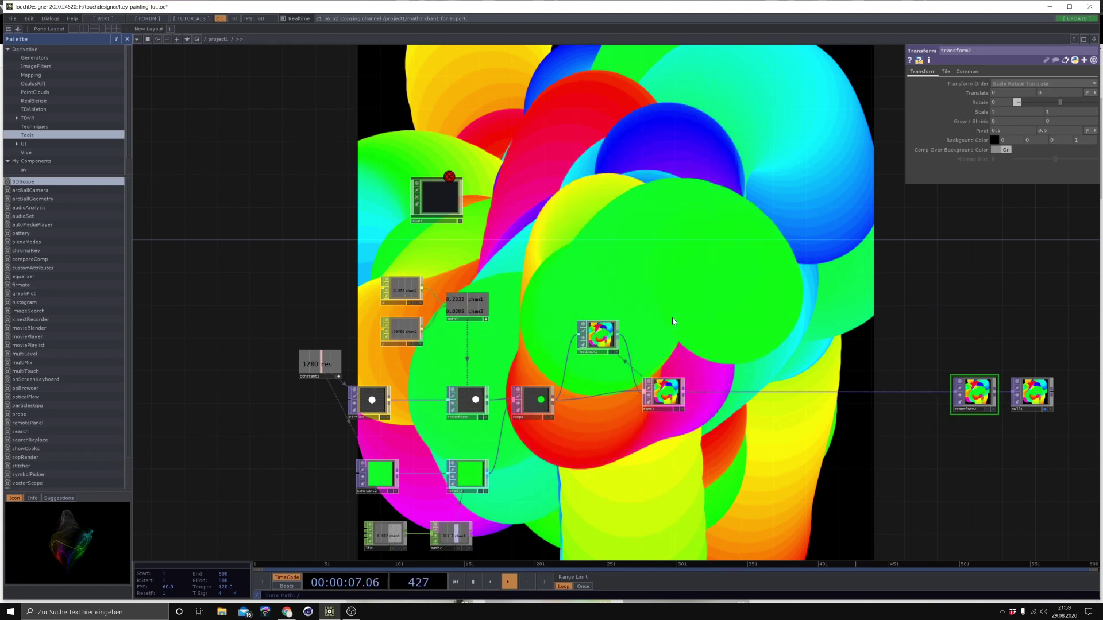
Add a Keyboard In CHOP and place it just above the Feedback TOP
scroll(678, 288, "up", 3)
key("Tab")
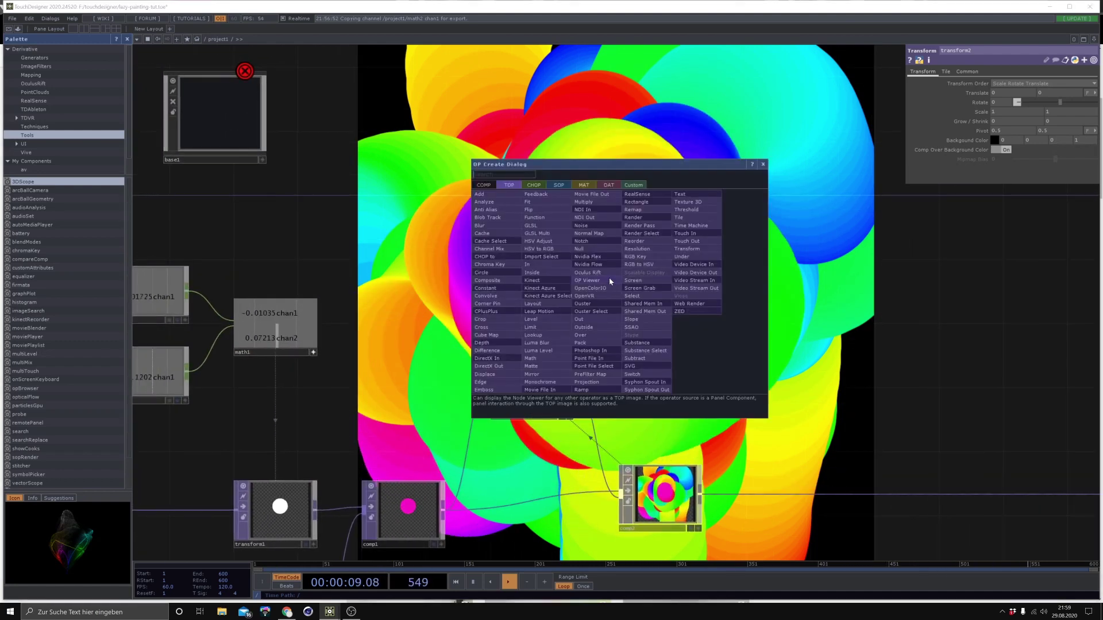
left_click(534, 185)
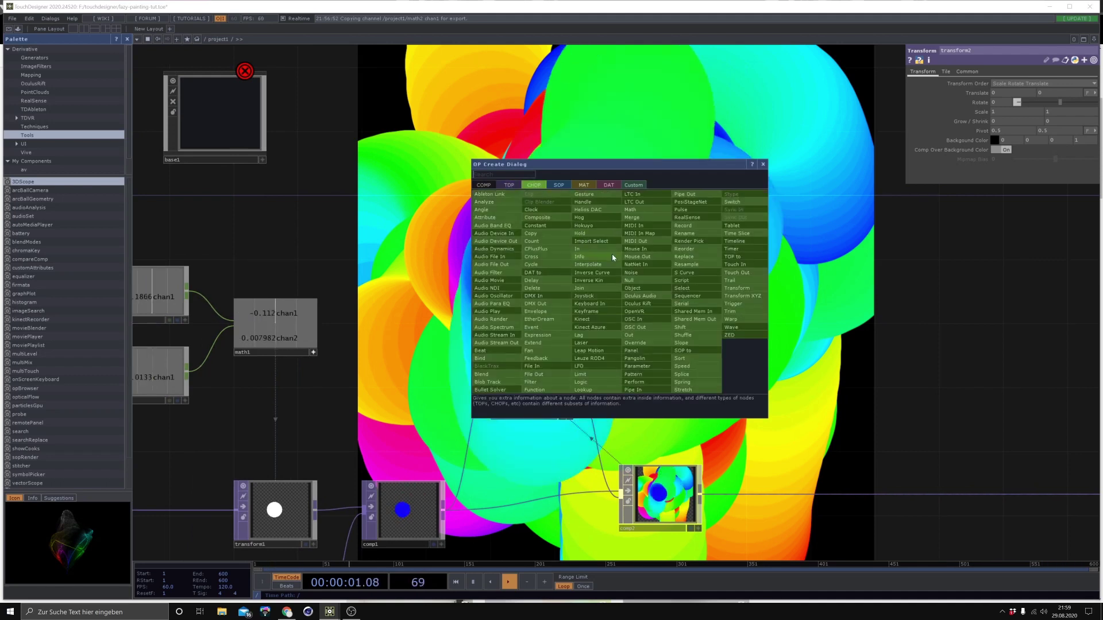
left_click(593, 304)
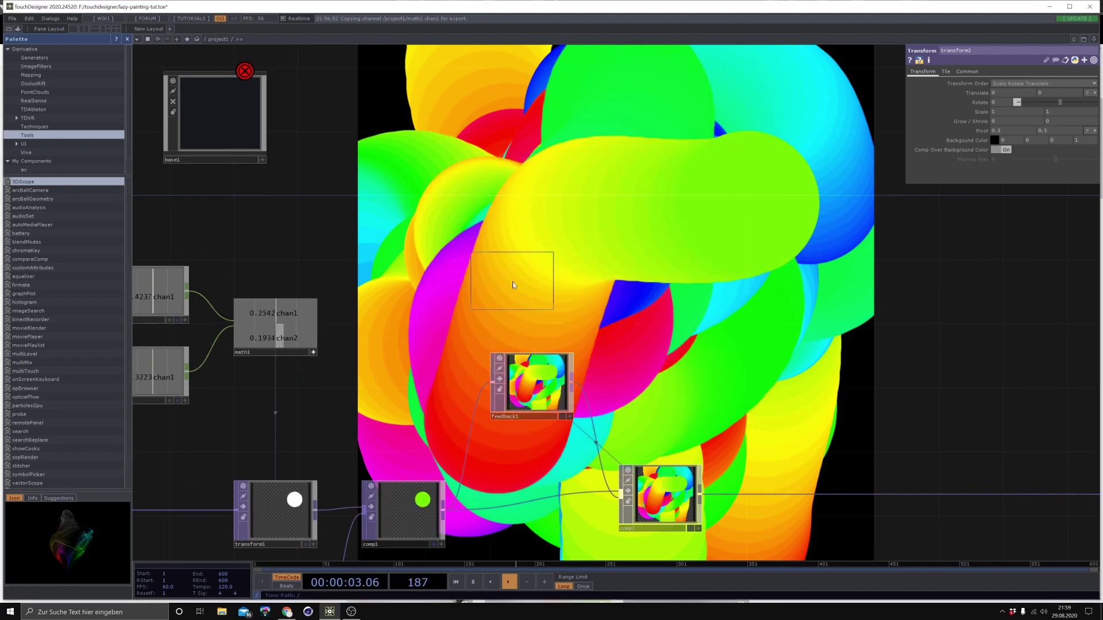
left_click(540, 285)
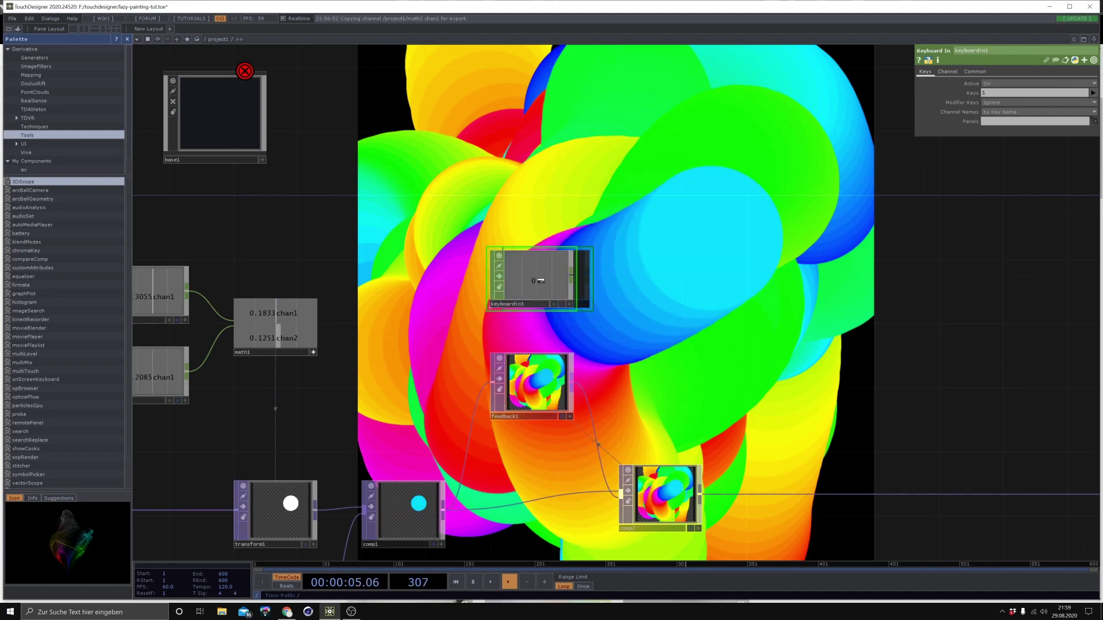
left_click_drag(540, 281, 540, 285)
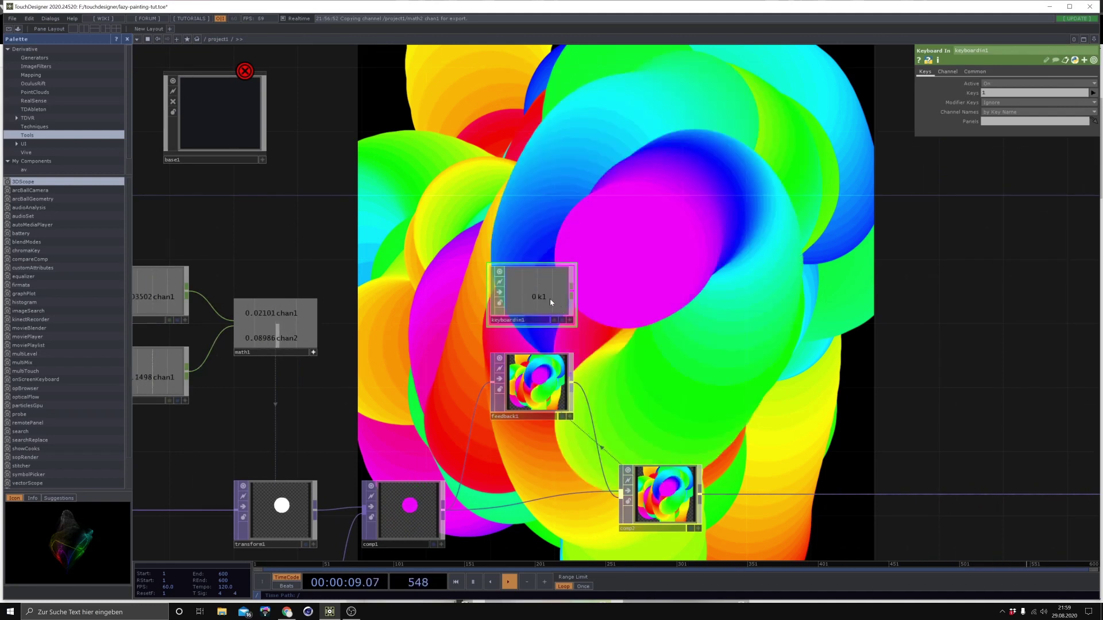
Link the Keyboard In channel k1 to the Feedback TOP's Reset Pulse as a CHOP reference and deactivate the Keyboard In viewer
left_click_drag(550, 299, 1015, 94)
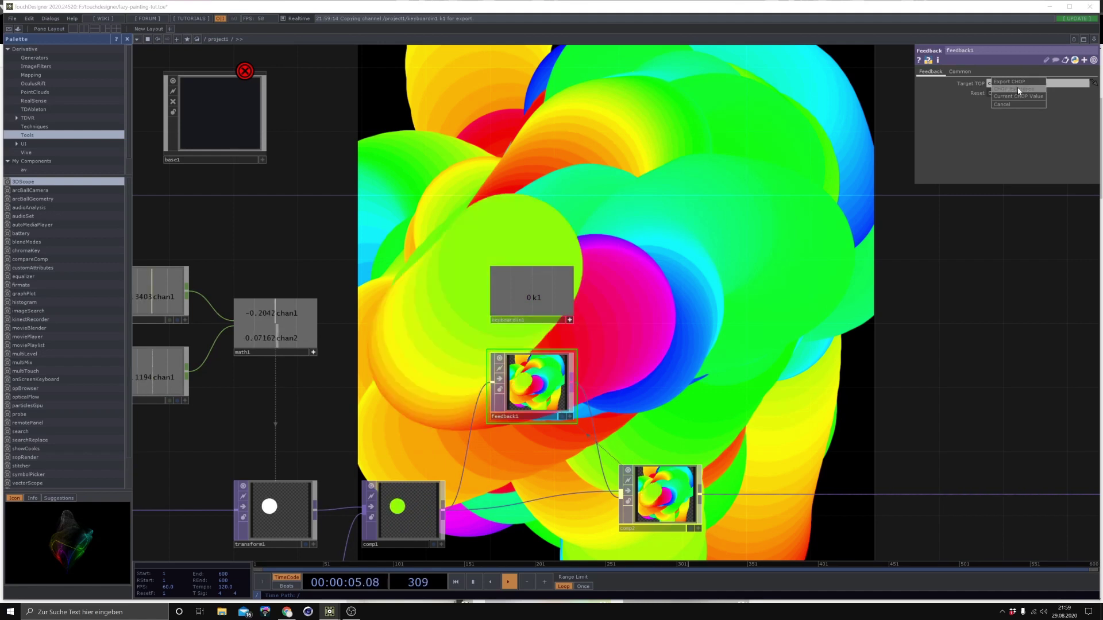
left_click(1018, 88)
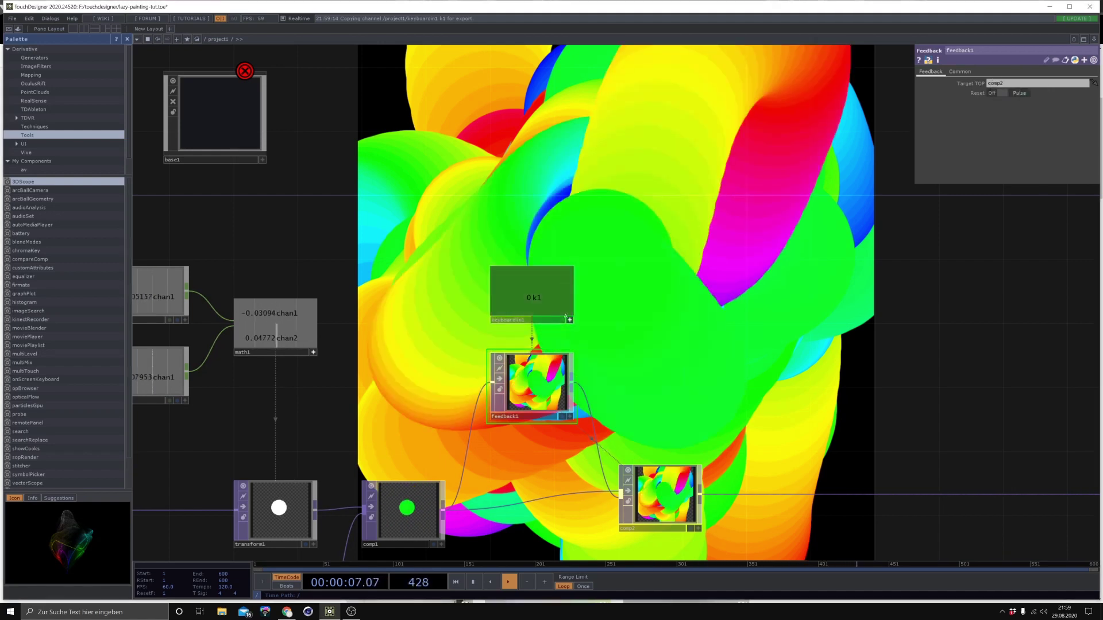
left_click(540, 303)
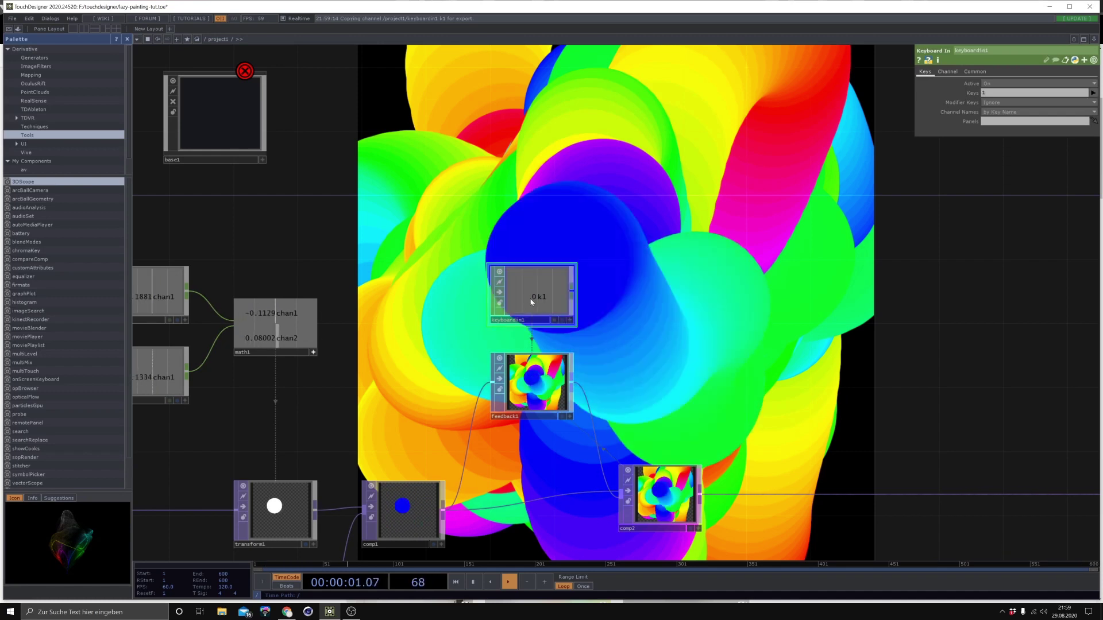
key("Return")
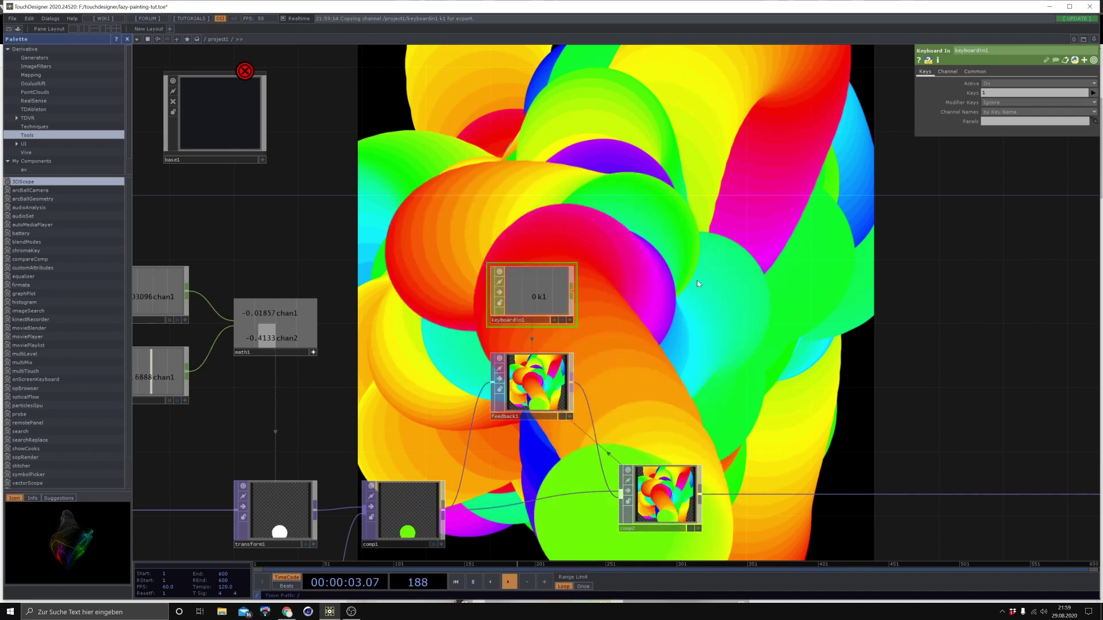
Test the feedback reset by triggering key 1 several times to clear the painted trails
key("1")
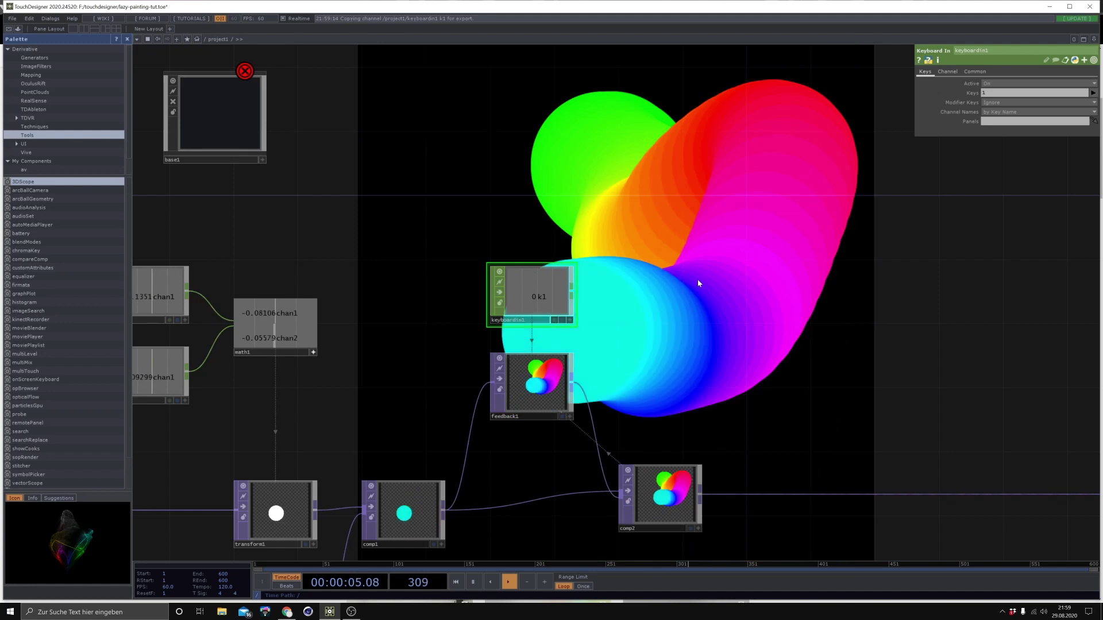
key("1")
key("1")
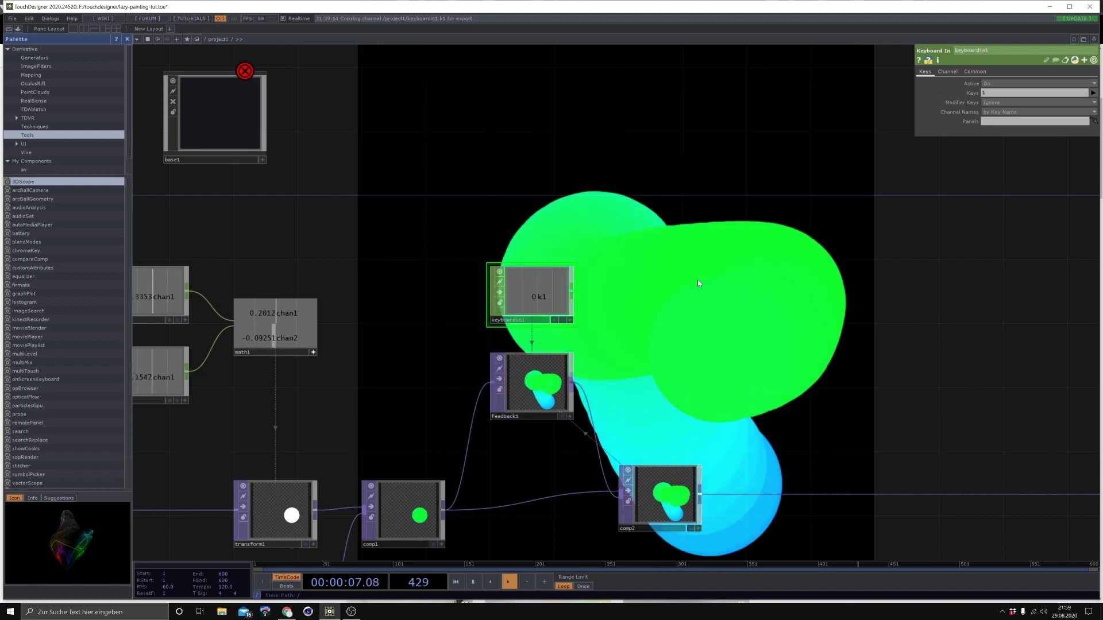
key("1")
Move the second Composite TOP away from the Feedback TOP and insert a Level TOP with opacity 0.99 between them
left_click_drag(795, 374, 672, 212)
left_click_drag(551, 332, 756, 347)
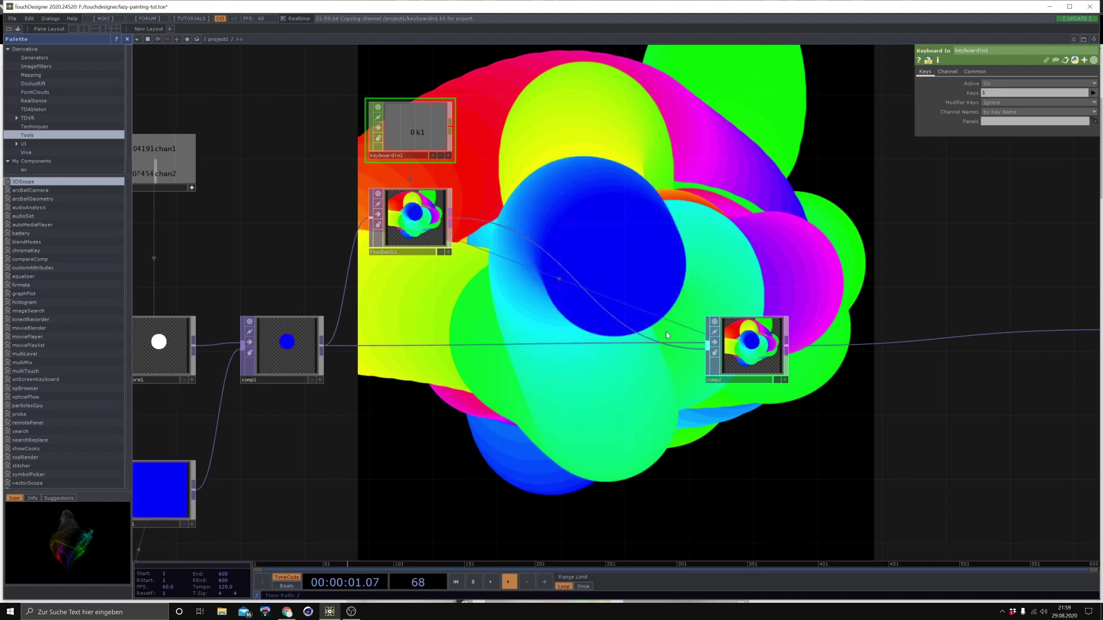
right_click(513, 231)
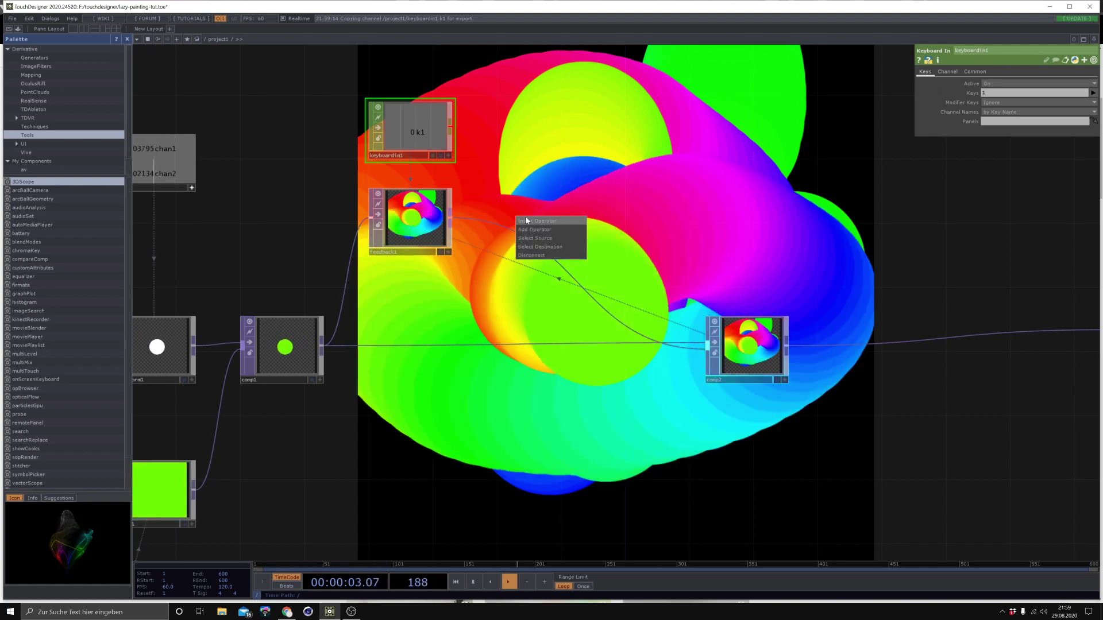
left_click(527, 220)
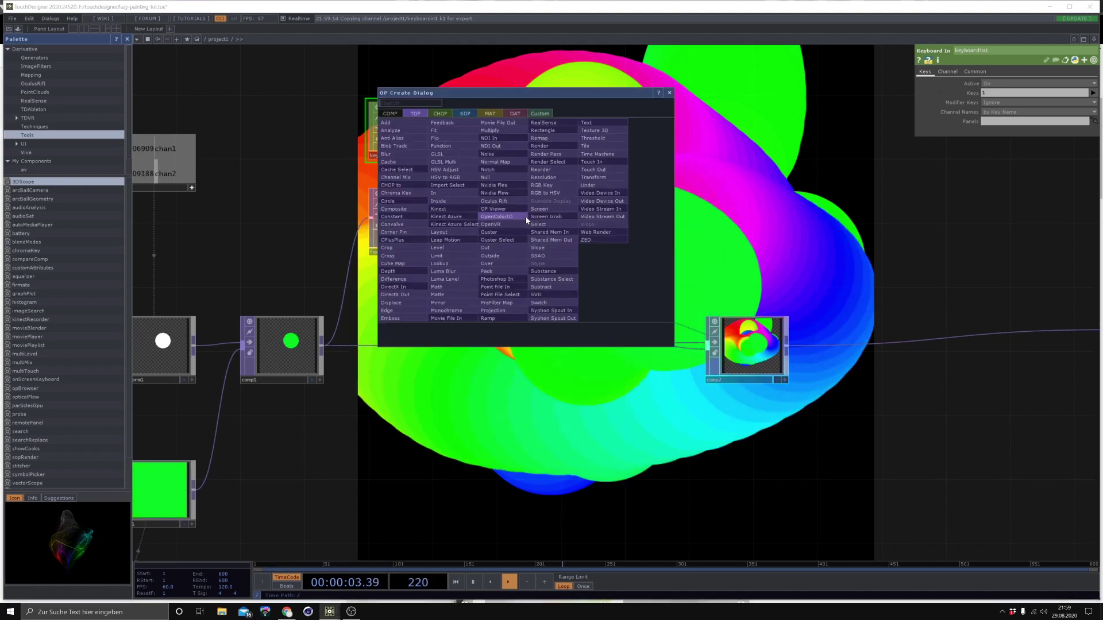
left_click(441, 256)
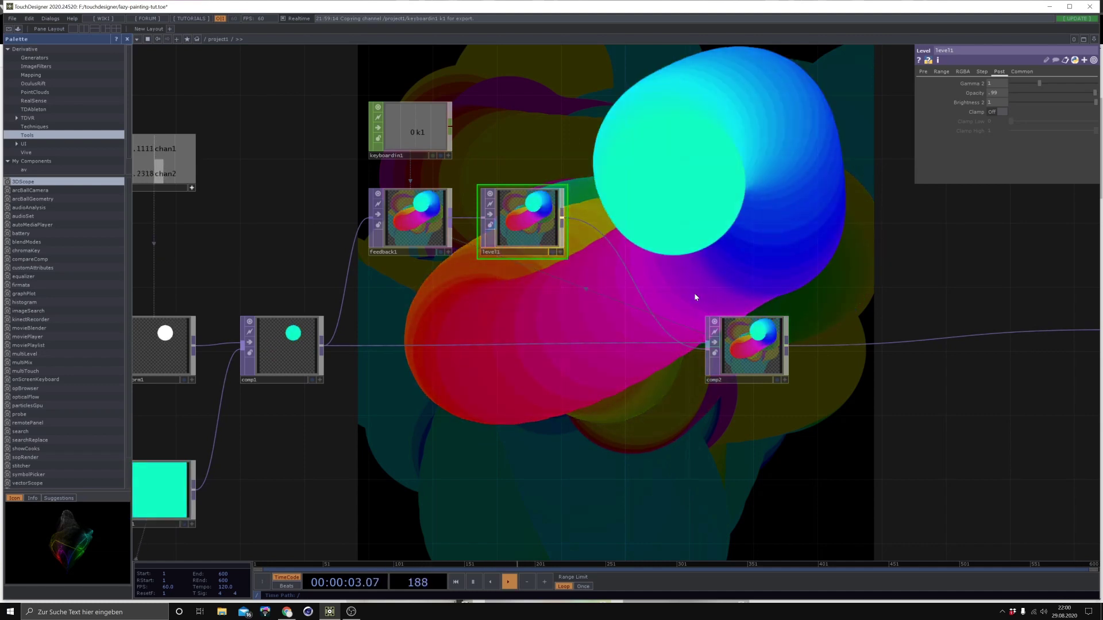
Spread the second Composite and Level TOPs apart and insert a Transform TOP with a scale of 1.001 on both axes between them
left_click_drag(764, 361, 880, 352)
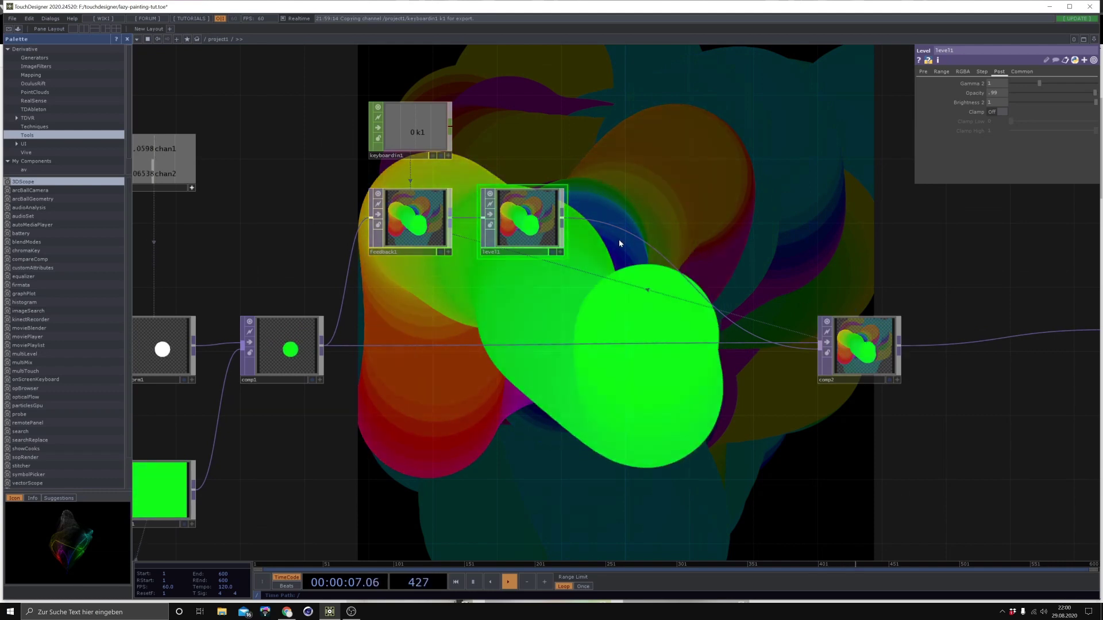
left_click_drag(518, 223, 502, 223)
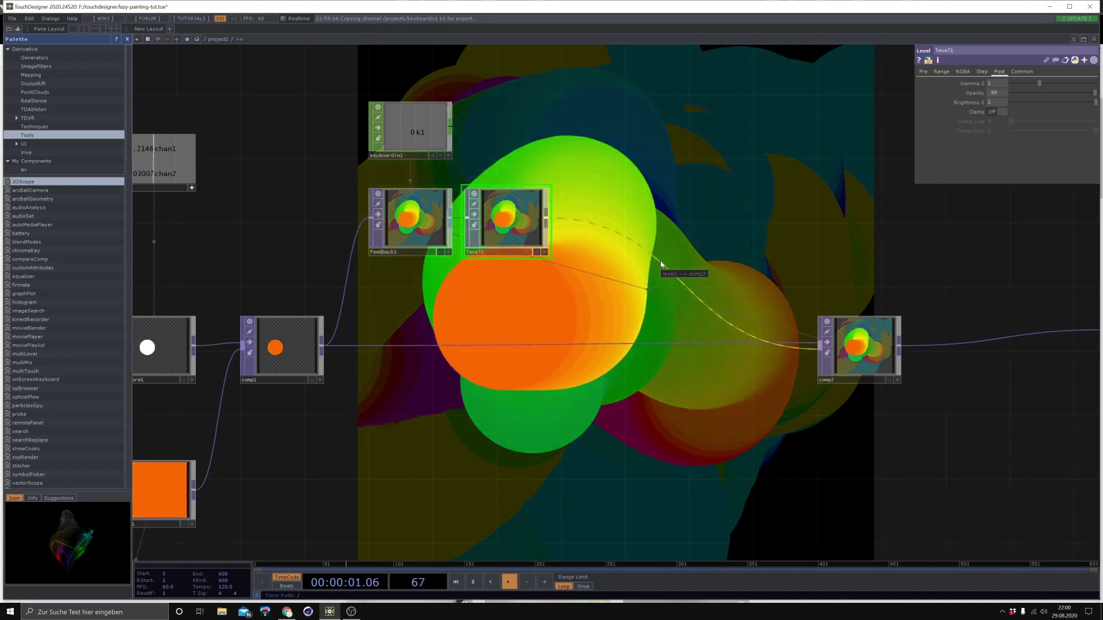
right_click(664, 248)
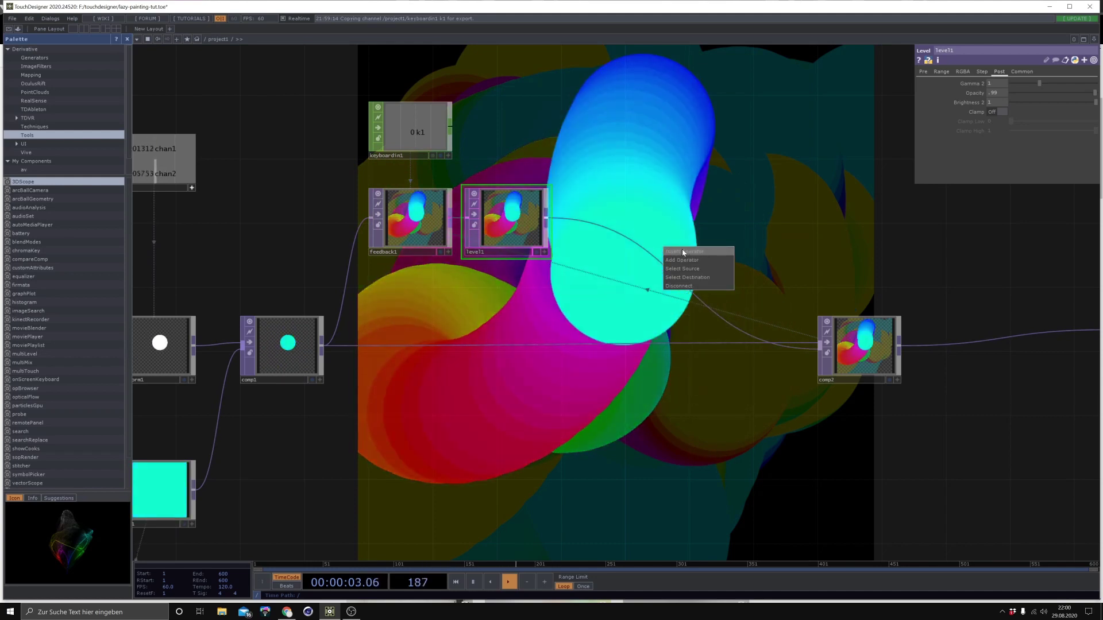
left_click(684, 259)
left_click(748, 210)
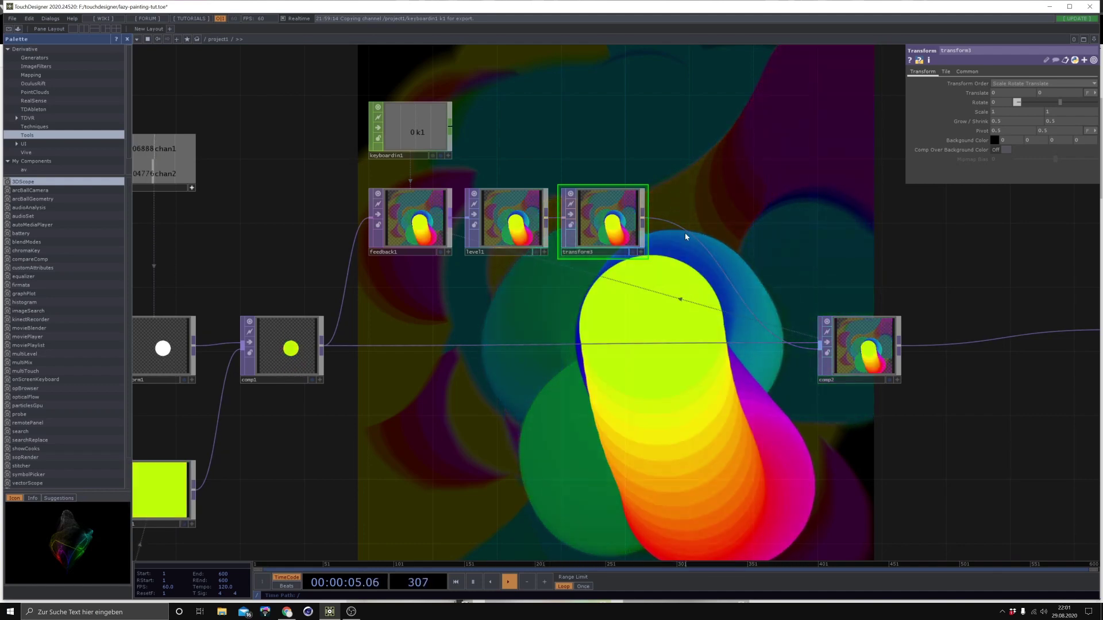
mouse_move(987, 112)
middle_mouse_down()
mouse_move(989, 133)
mouse_move(983, 102)
middle_mouse_up()
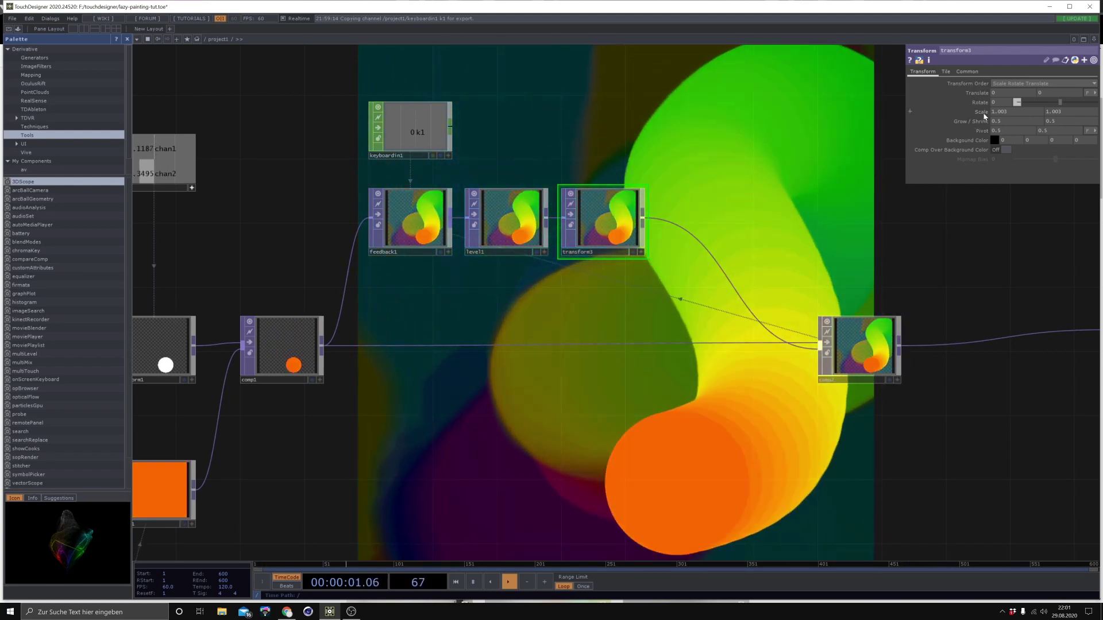
middle_click_drag(982, 111, 978, 130)
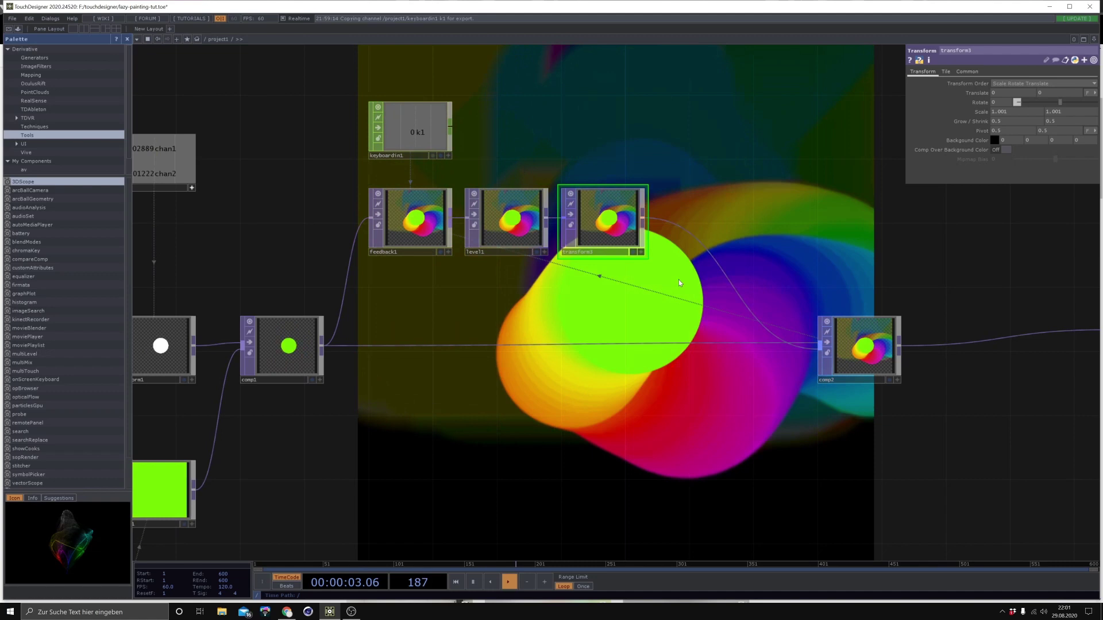
Insert a Blur TOP between the feedback loop's Transform and the second Composite, with Pre-Shrink 3 and Filter Size 20
right_click(698, 246)
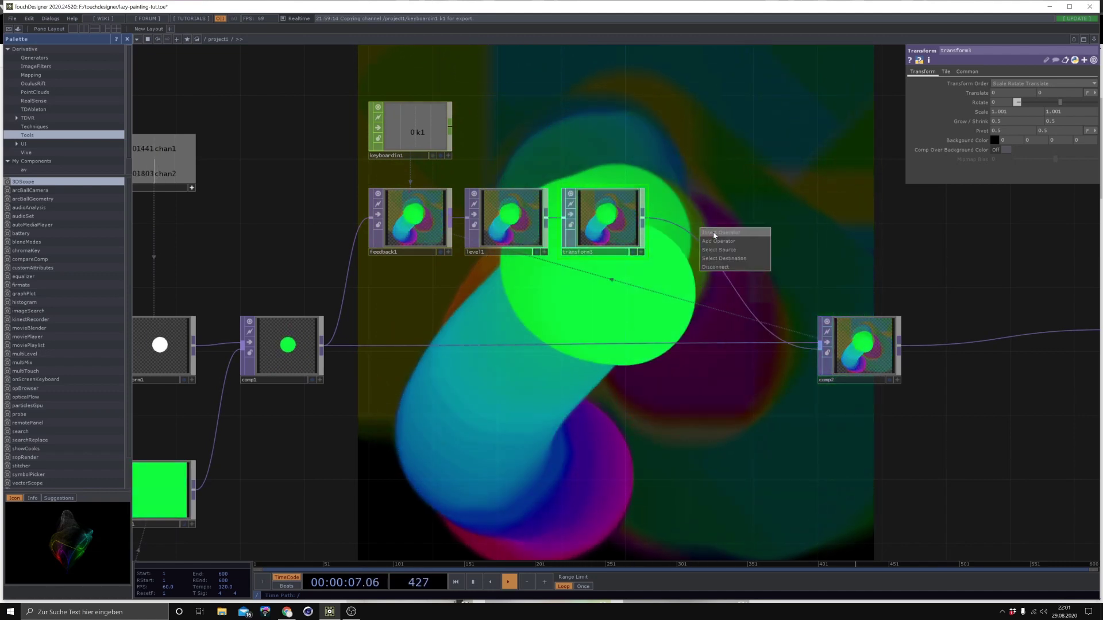
left_click(714, 233)
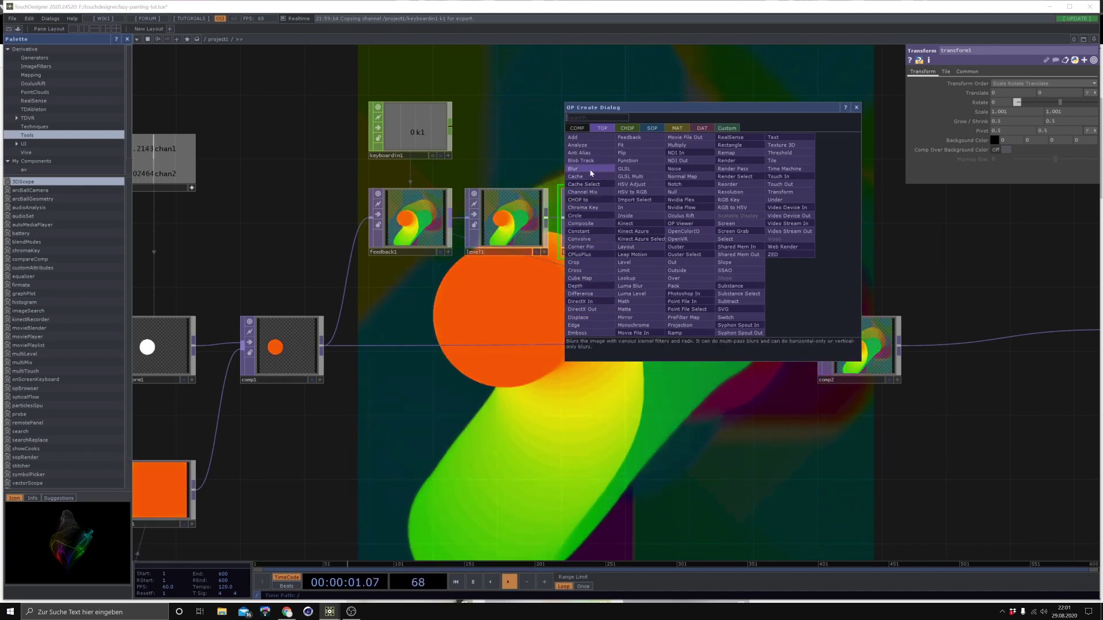
left_click(591, 172)
left_click(730, 221)
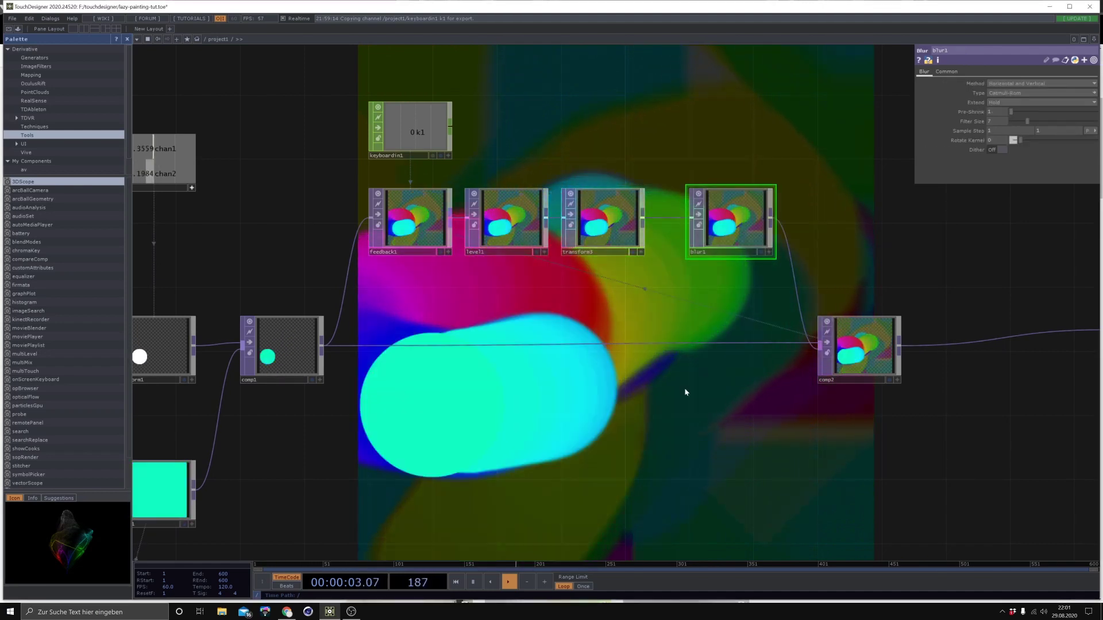
mouse_move(1025, 120)
left_mouse_down()
mouse_move(1062, 121)
mouse_move(1037, 113)
left_mouse_up()
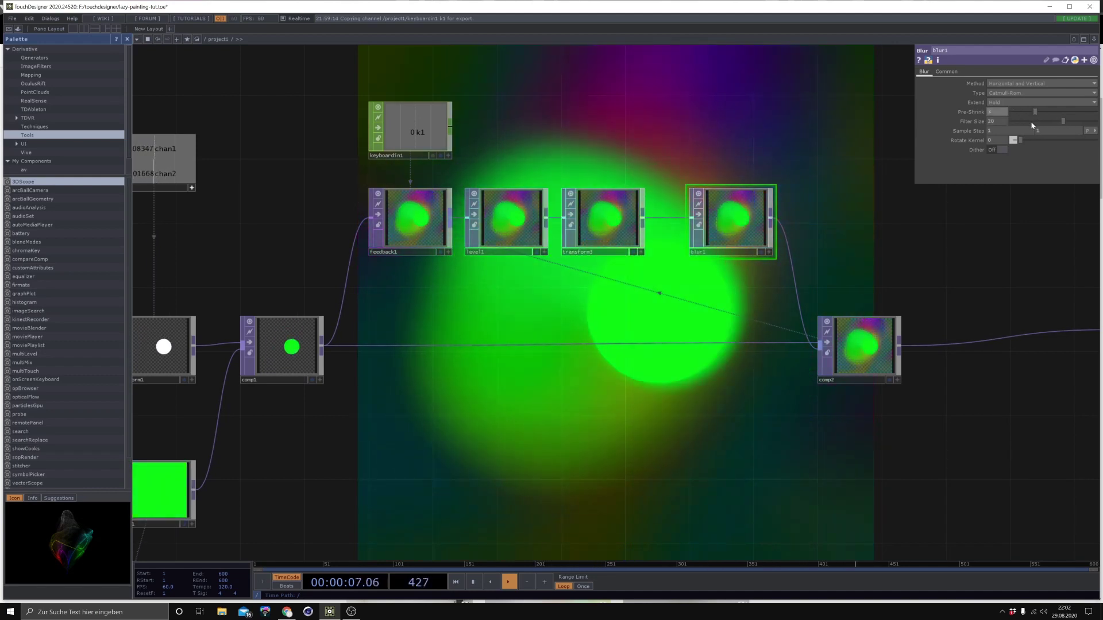
Move the Constant and HSV Adjust TOPs farther along the network to free up space before them
scroll(644, 447, "down", 6)
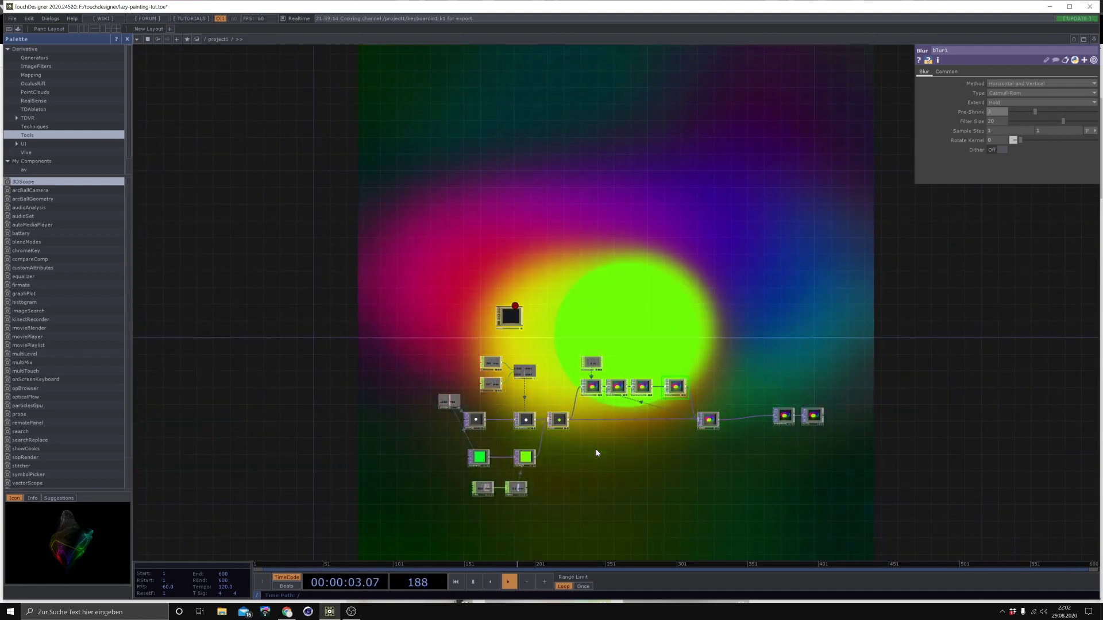
scroll(649, 328, "up", 4)
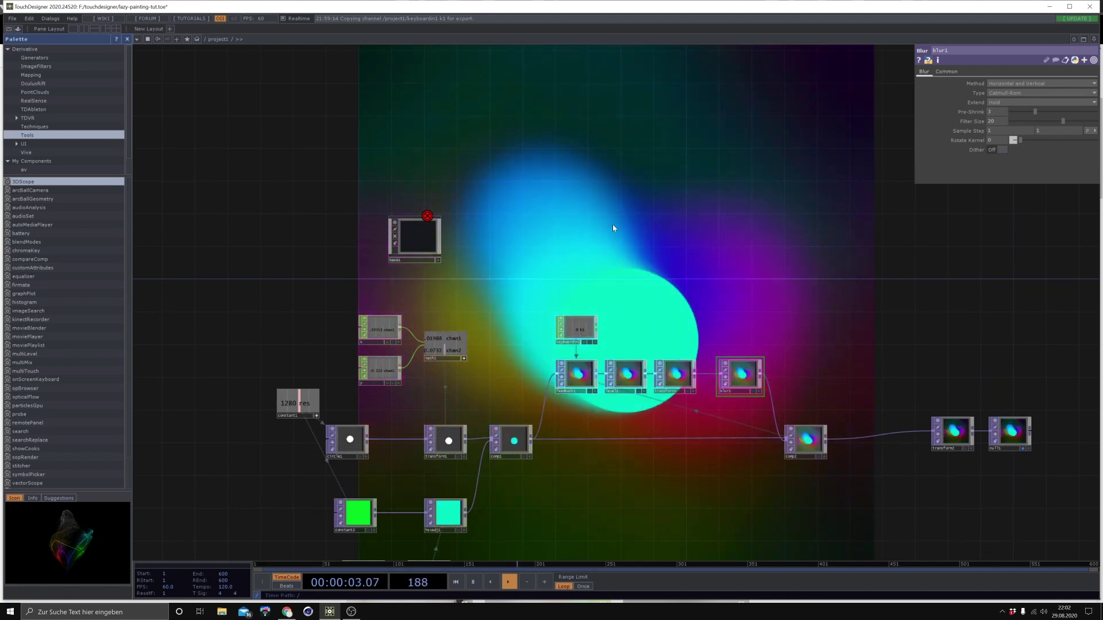
mouse_move(636, 529)
left_mouse_down()
mouse_move(737, 380)
mouse_move(943, 354)
left_mouse_up()
scroll(657, 387, "up", 3)
left_click(469, 356)
mouse_move(470, 356)
left_mouse_down()
mouse_move(625, 362)
mouse_move(531, 352)
mouse_move(597, 372)
left_mouse_up()
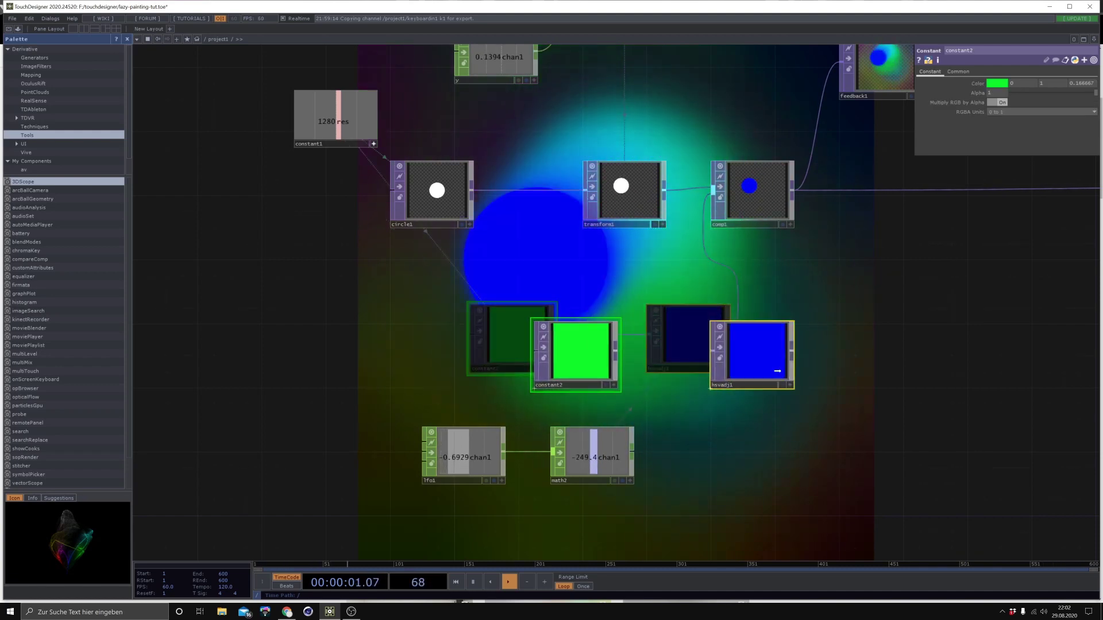
left_click_drag(777, 371, 795, 382)
left_click_drag(640, 356, 706, 362)
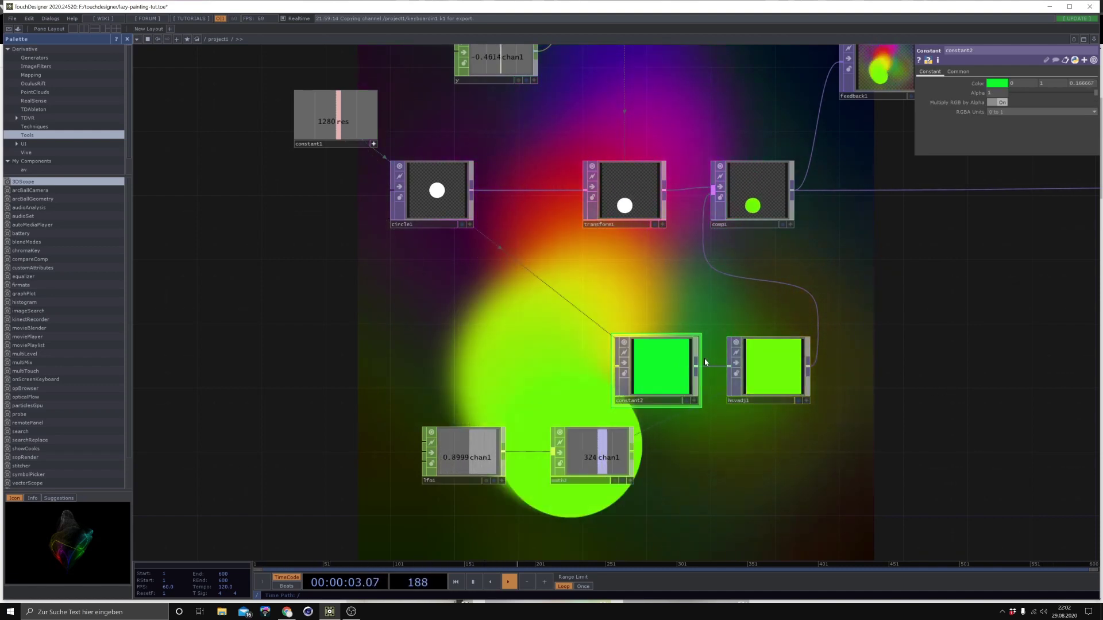
Add a Noise TOP above the green Constant TOP and link its resolution to the res channel for 1280 by 1280
left_click_drag(687, 302, 597, 332)
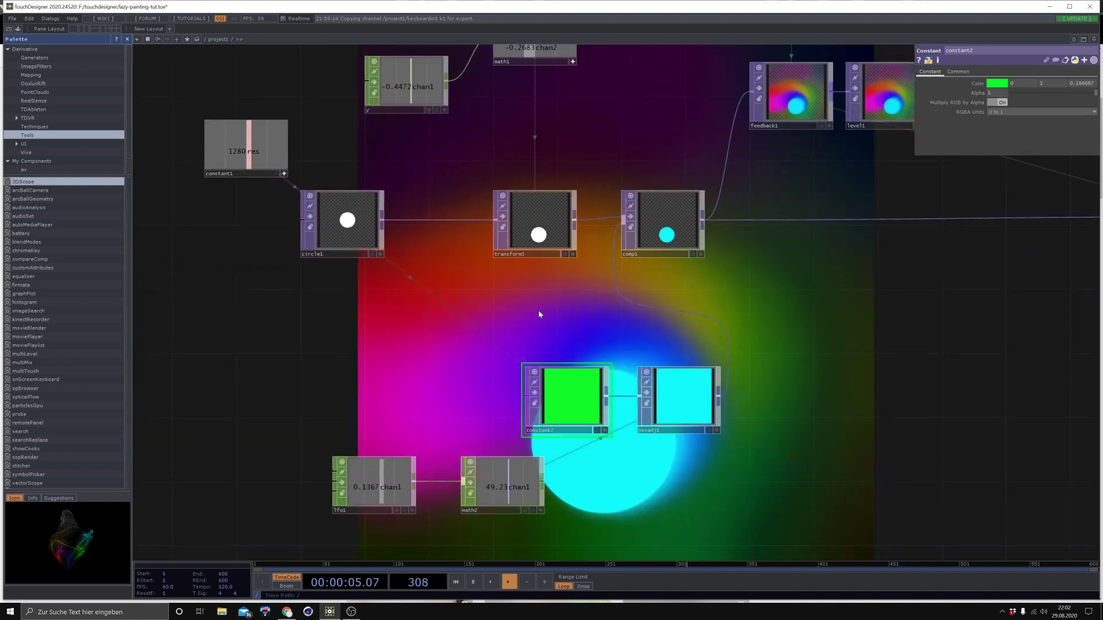
key("Tab")
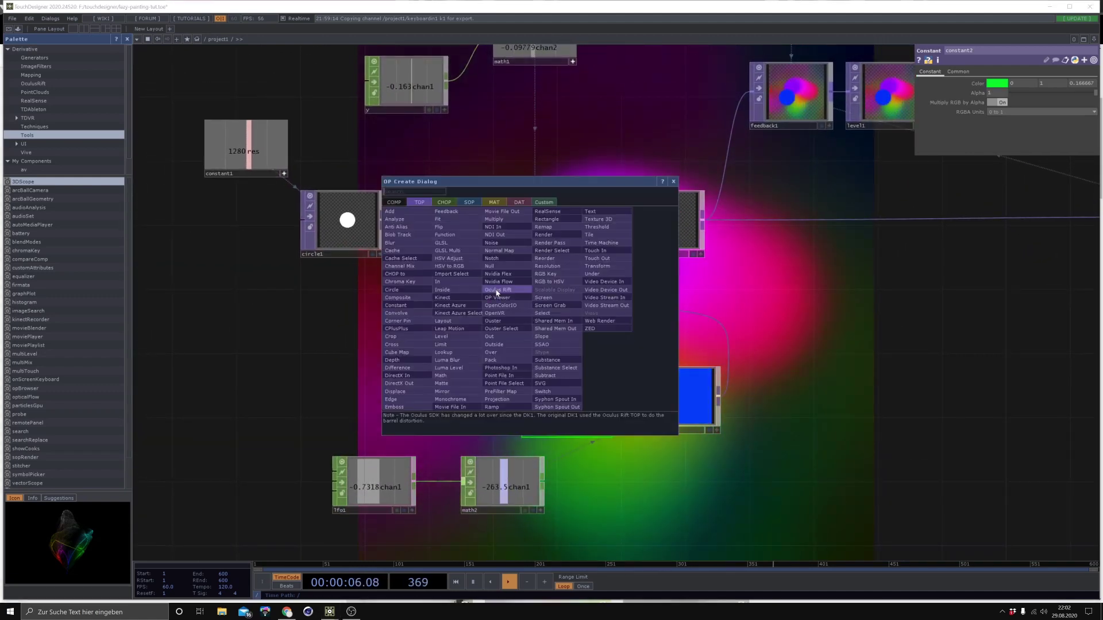
left_click(494, 247)
left_click(566, 317)
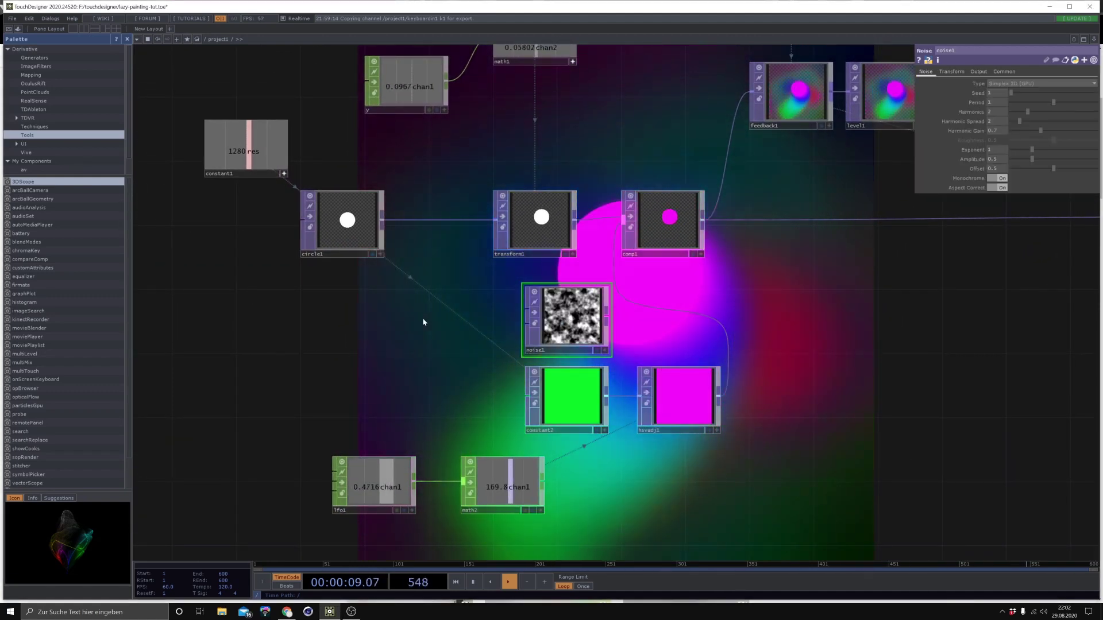
left_click(1004, 71)
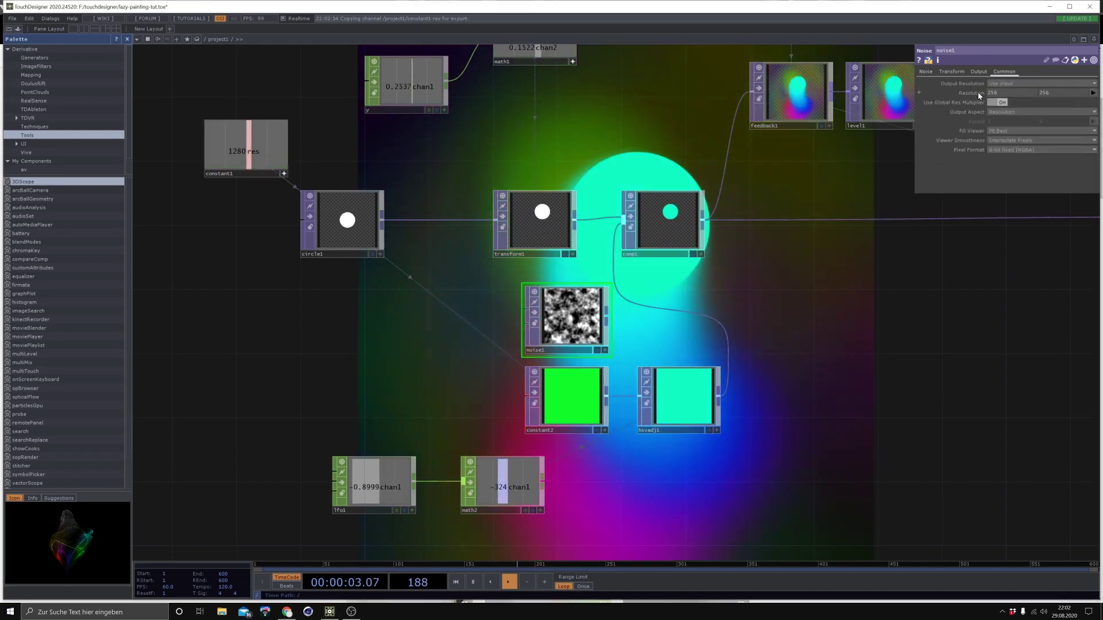
left_click_drag(977, 92, 978, 92)
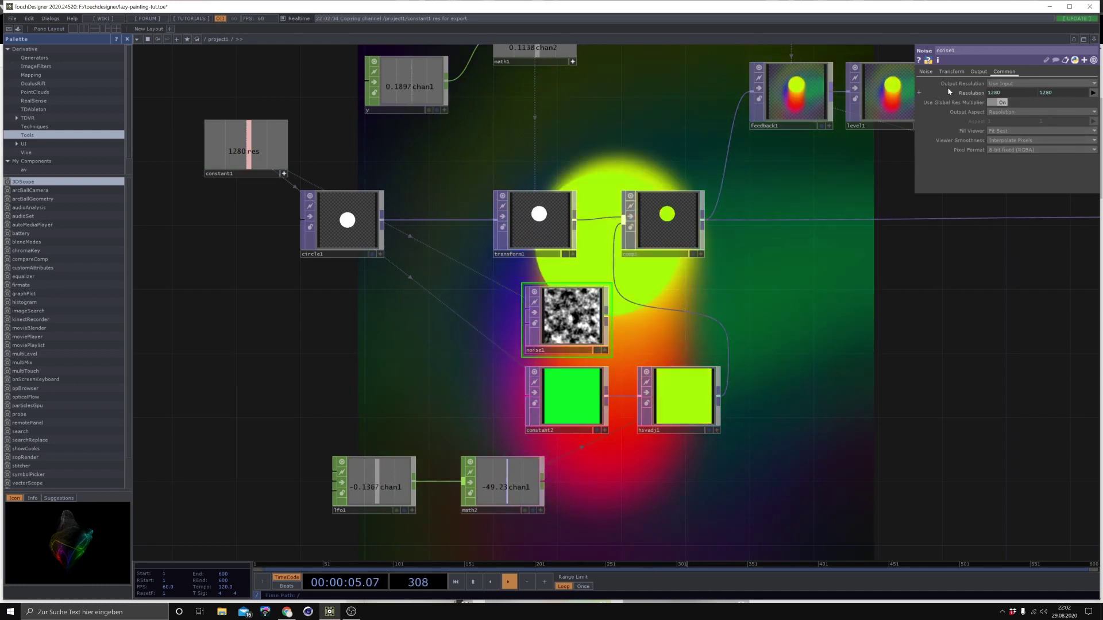
Animate the Noise TOP's Z translate with absTime.seconds and connect its output to the first Composite TOP
left_click(951, 71)
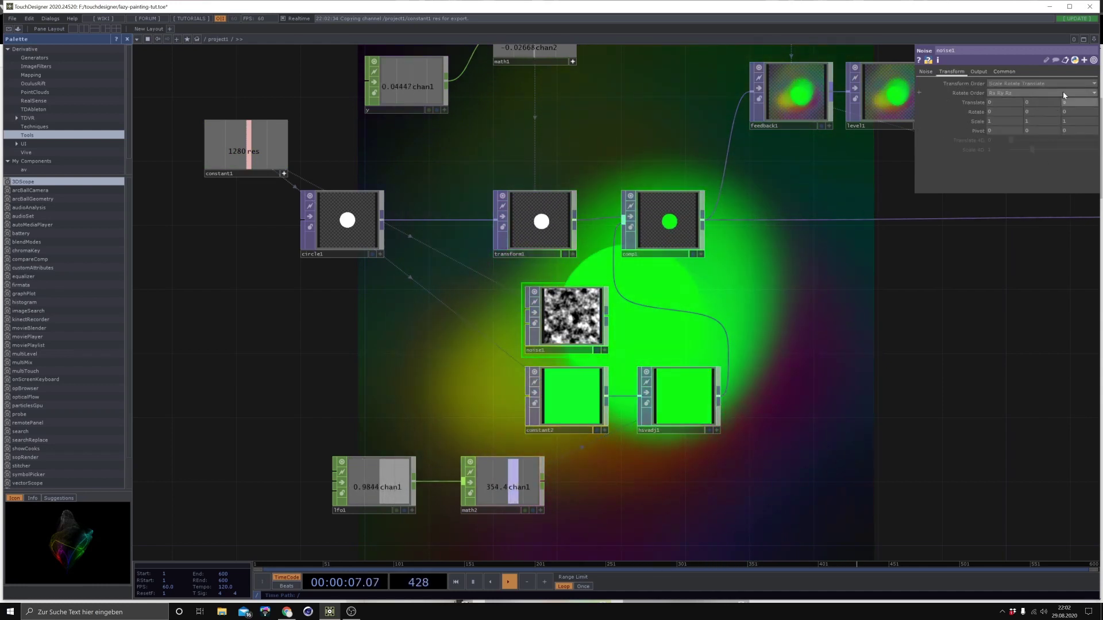
type("absTime")
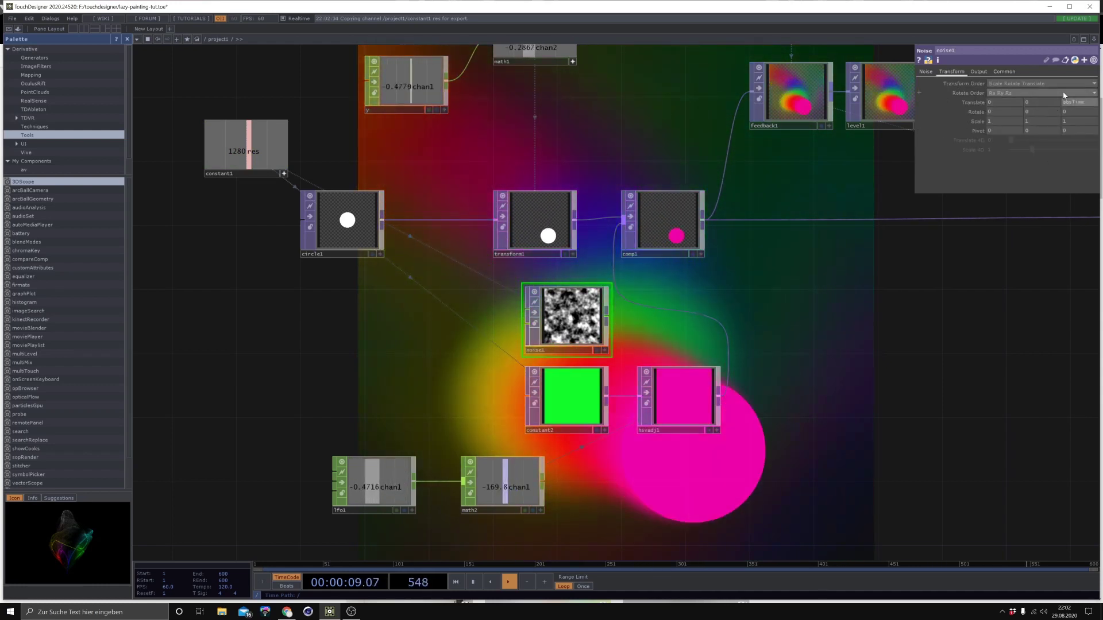
type(".second")
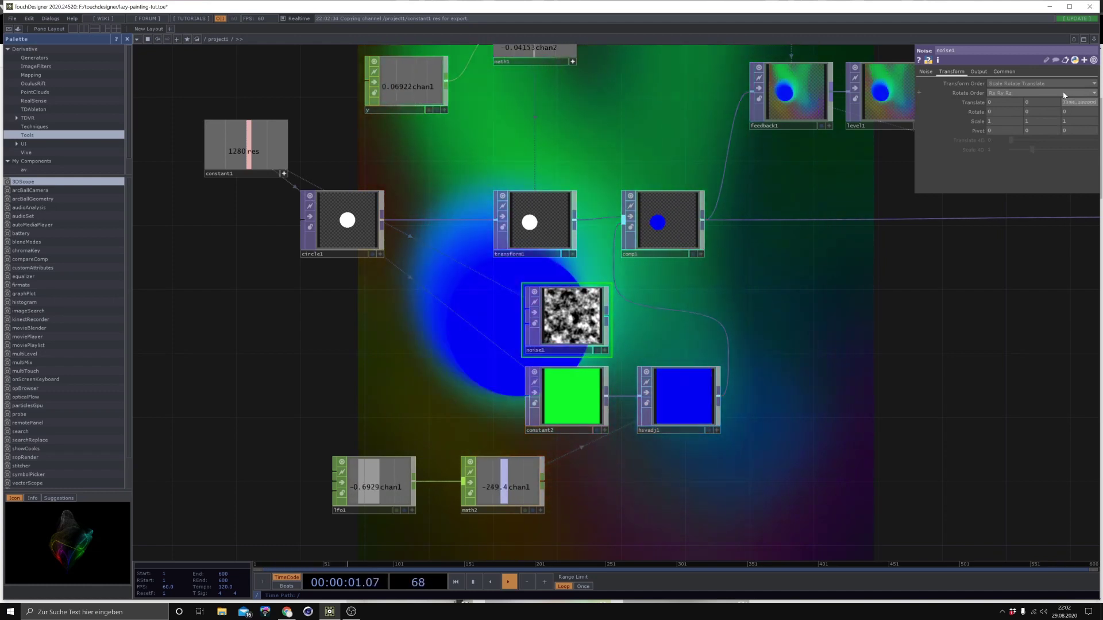
key("Return")
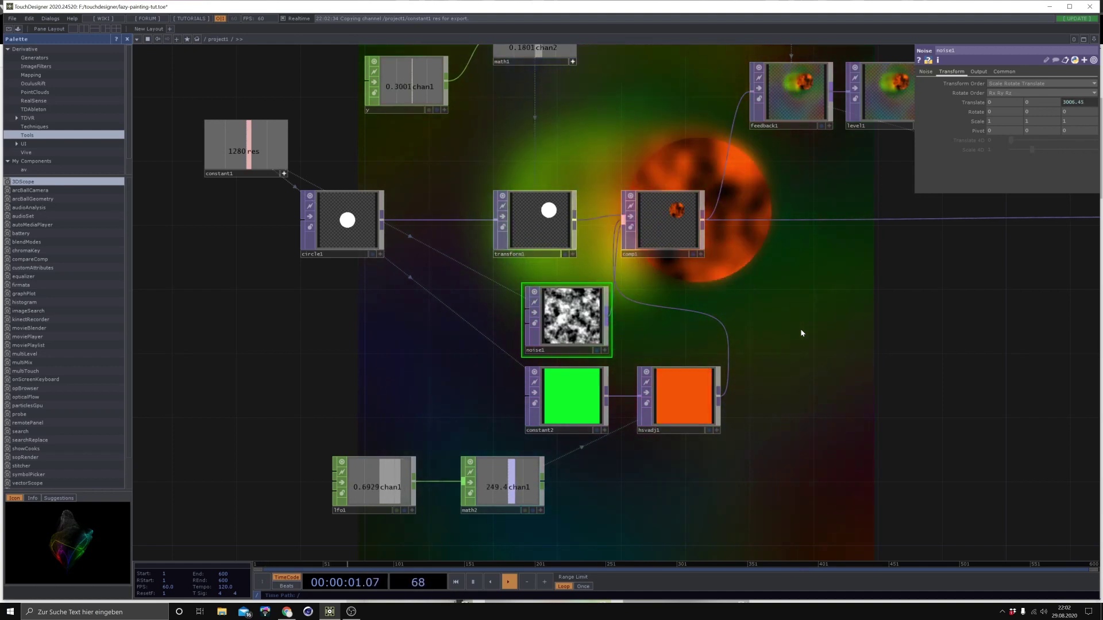
left_click_drag(799, 331, 751, 368)
left_click(608, 252)
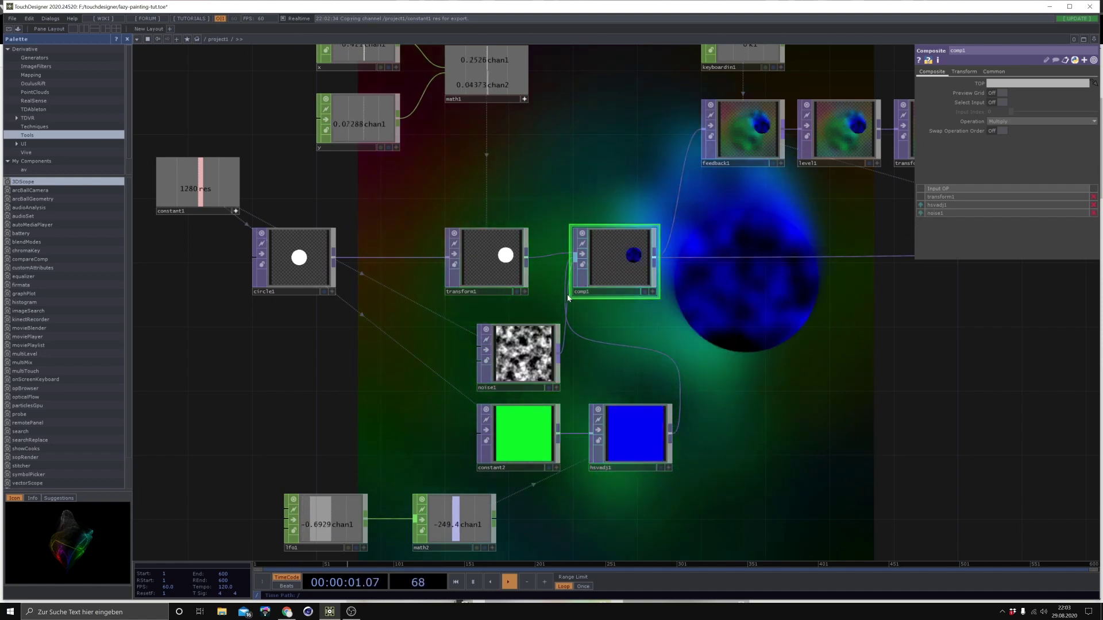
Set the Noise TOP's period to 2 and the Circle TOP's softness to about 0.09
left_click(531, 354)
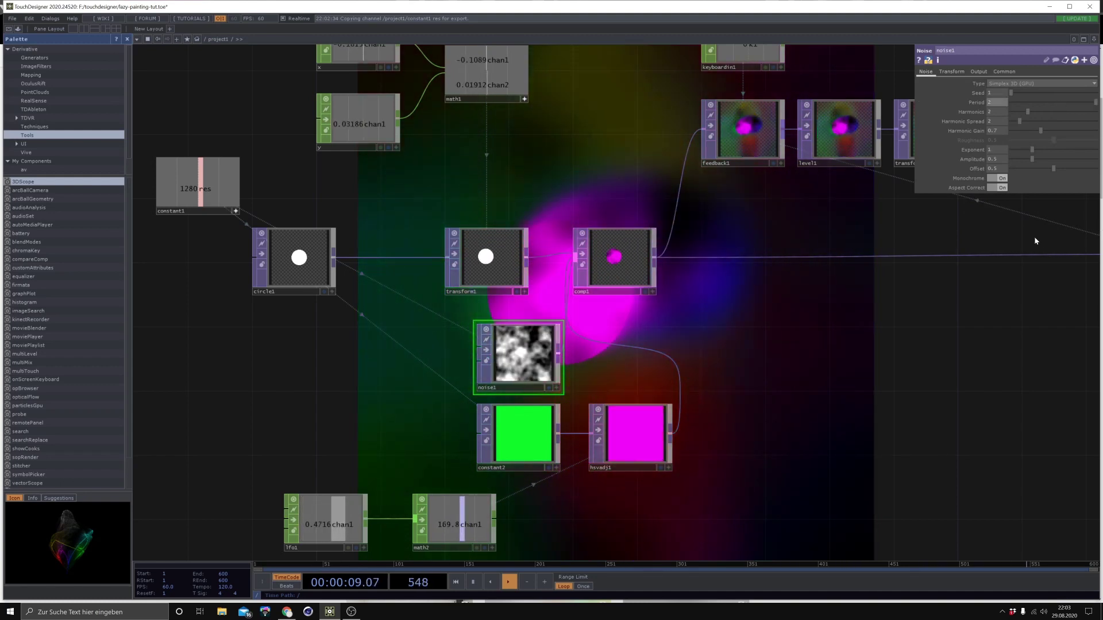
left_click(314, 265)
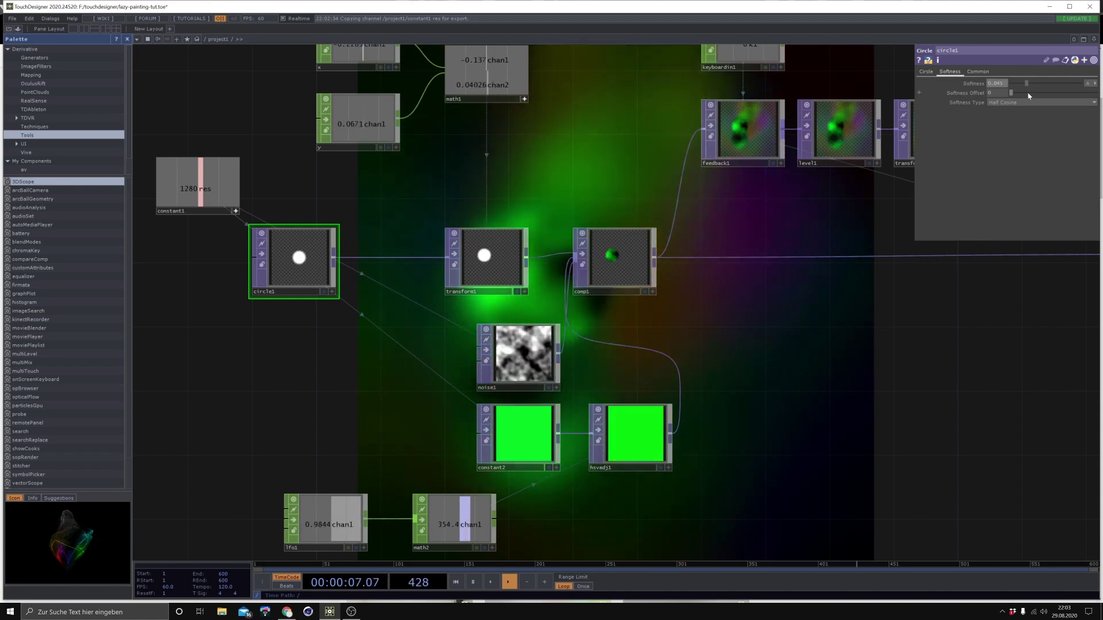
Set the Noise TOP's pixel format to 32-bit float (Mono+Alpha)
left_click(553, 375)
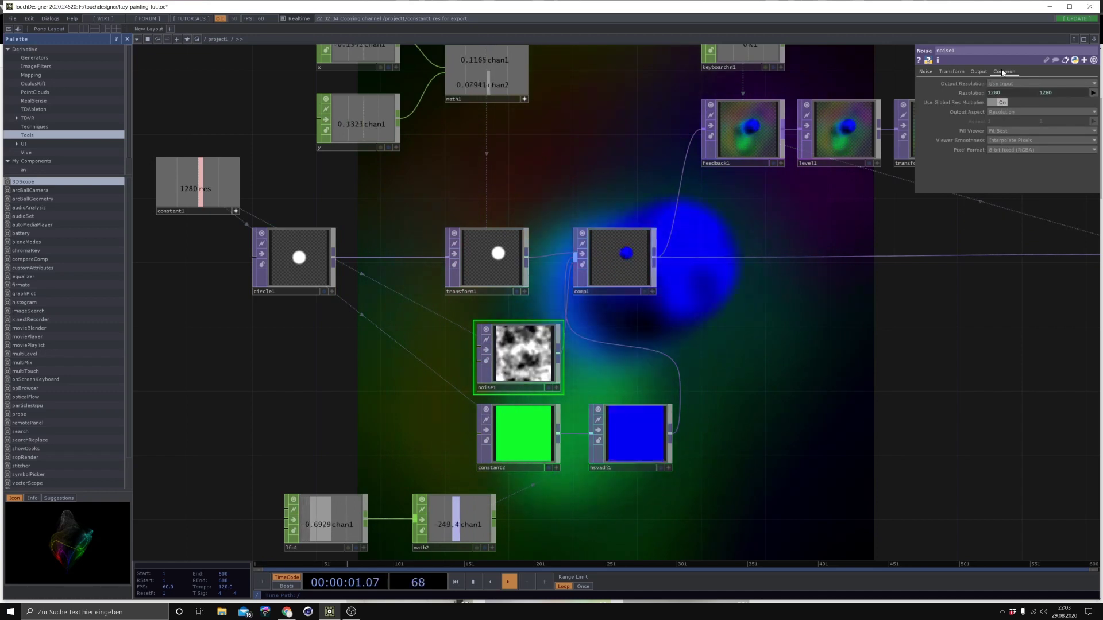
left_click(996, 150)
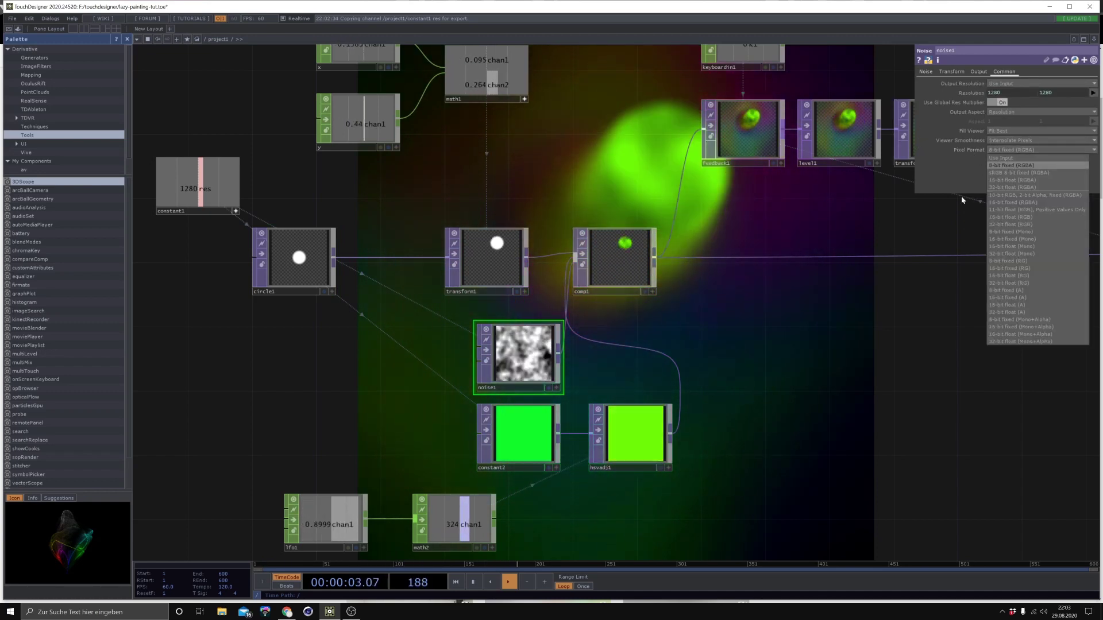
left_click(1011, 342)
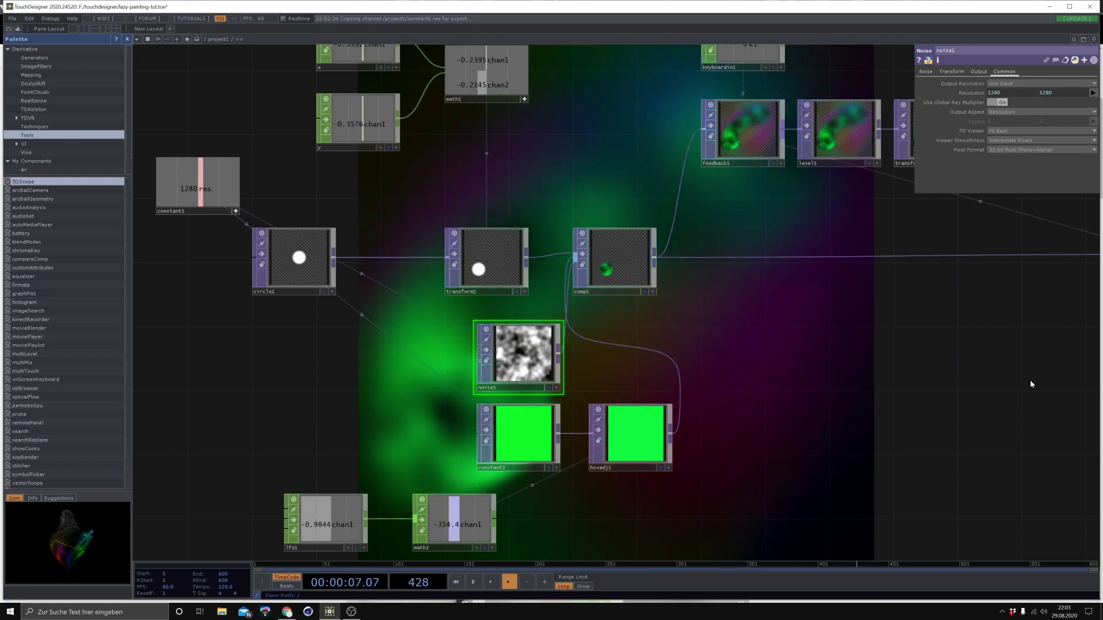
Add a Displace TOP fed by the second Composite TOP, placing it above the connection to the final Transform TOP
scroll(795, 357, "down", 2)
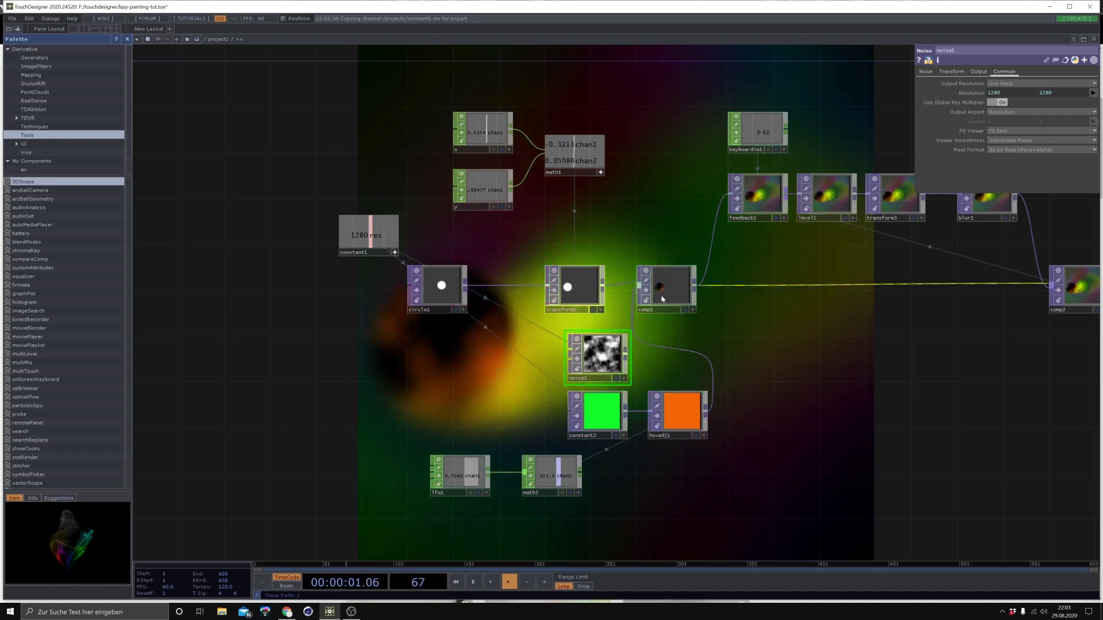
scroll(762, 402, "right", 10)
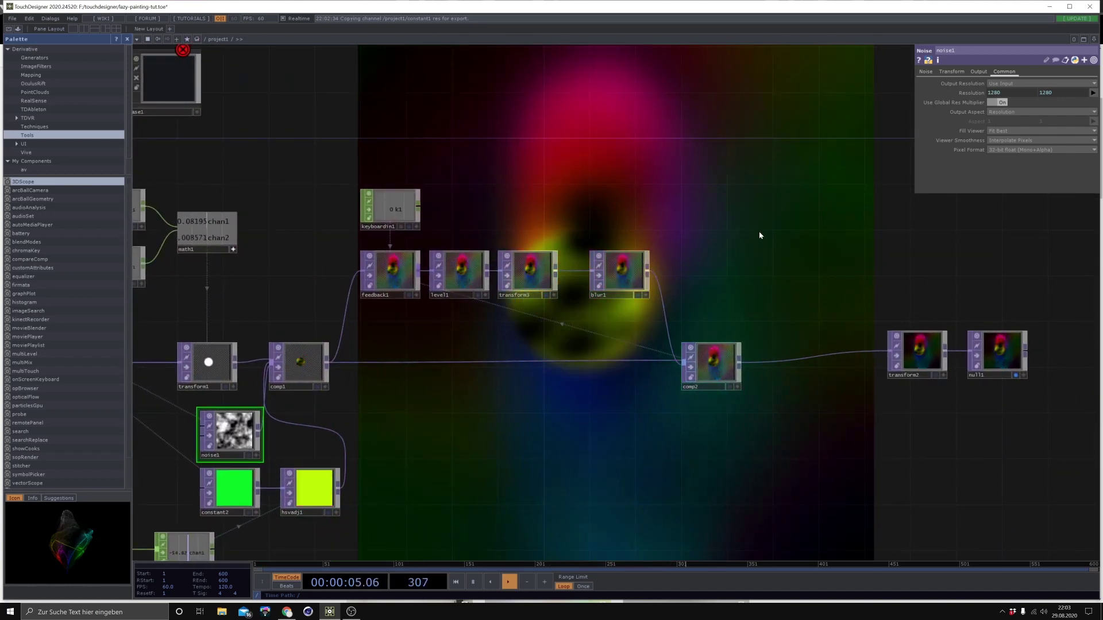
scroll(709, 219, "up", 4)
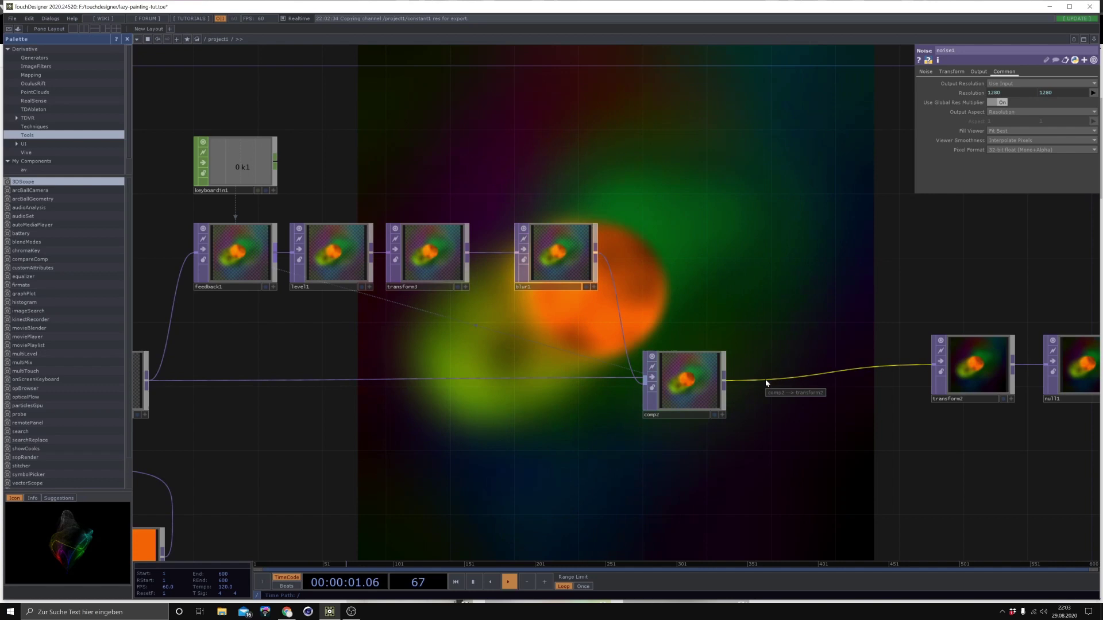
left_click_drag(729, 382, 693, 315)
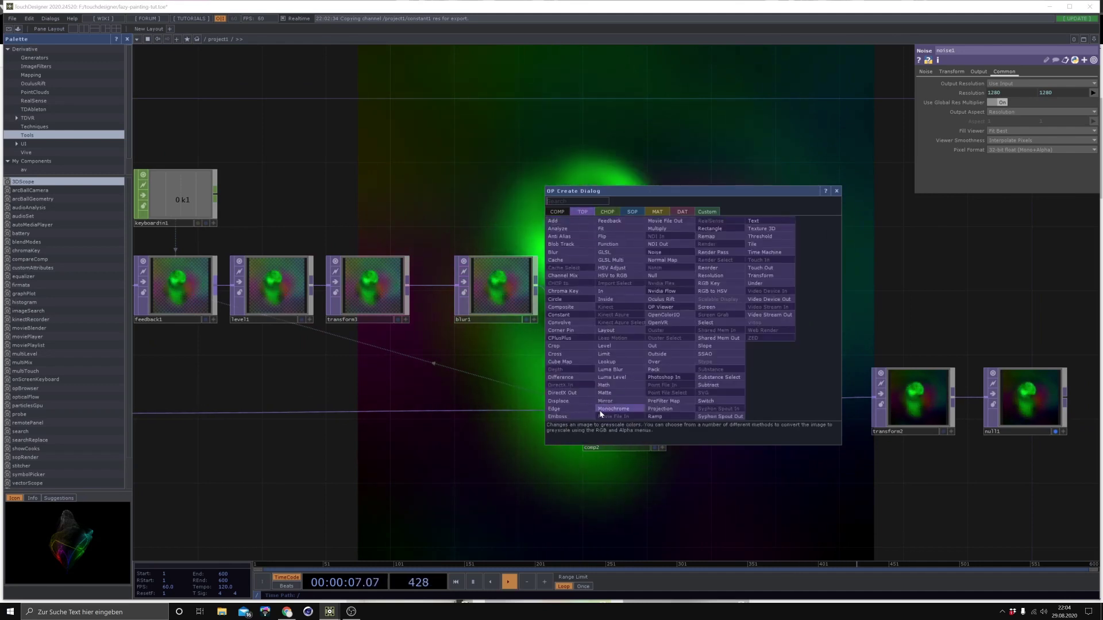
left_click(557, 401)
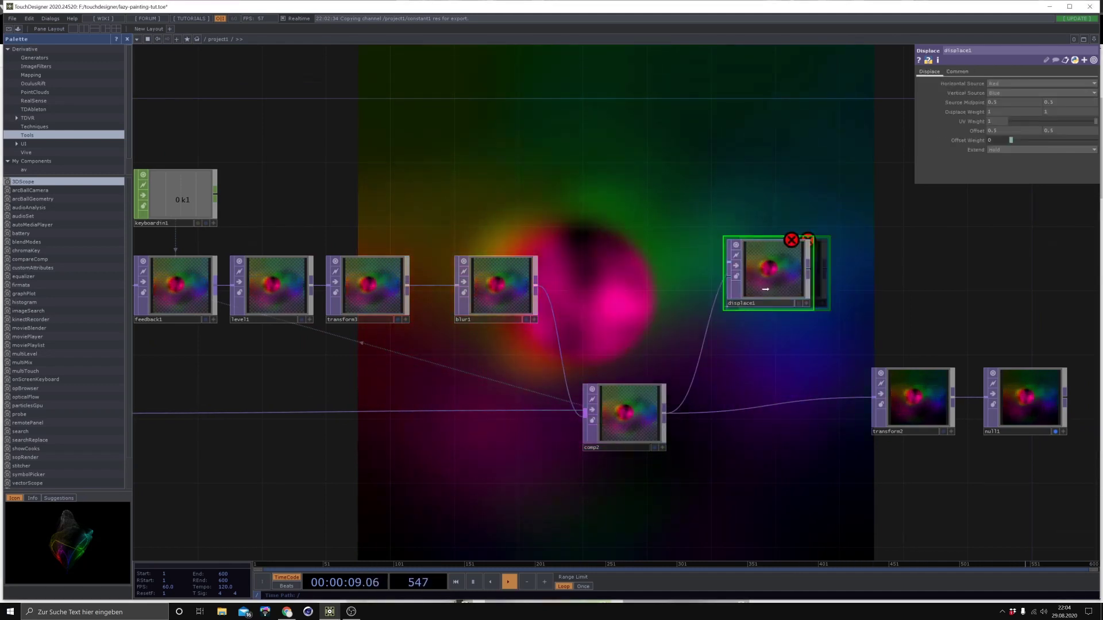
left_click(747, 294)
Move the Feedback TOP above the loop chain, connect it to the Displace TOP's second input, and display the Displace result in the background
left_click_drag(597, 171, 747, 203)
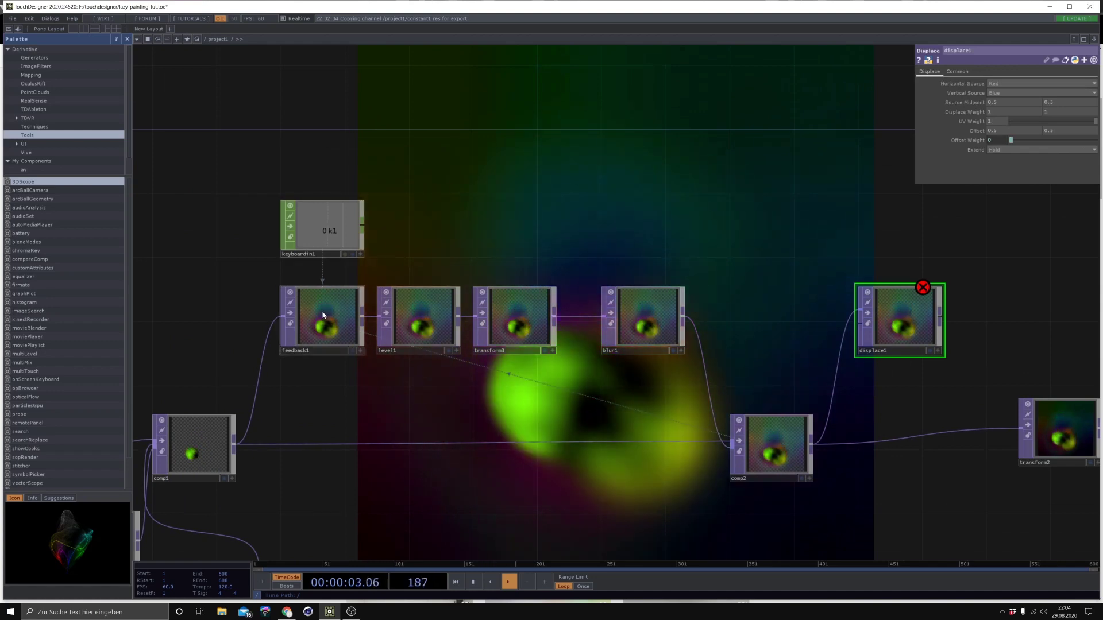
left_click_drag(333, 316, 346, 130)
left_click(362, 205)
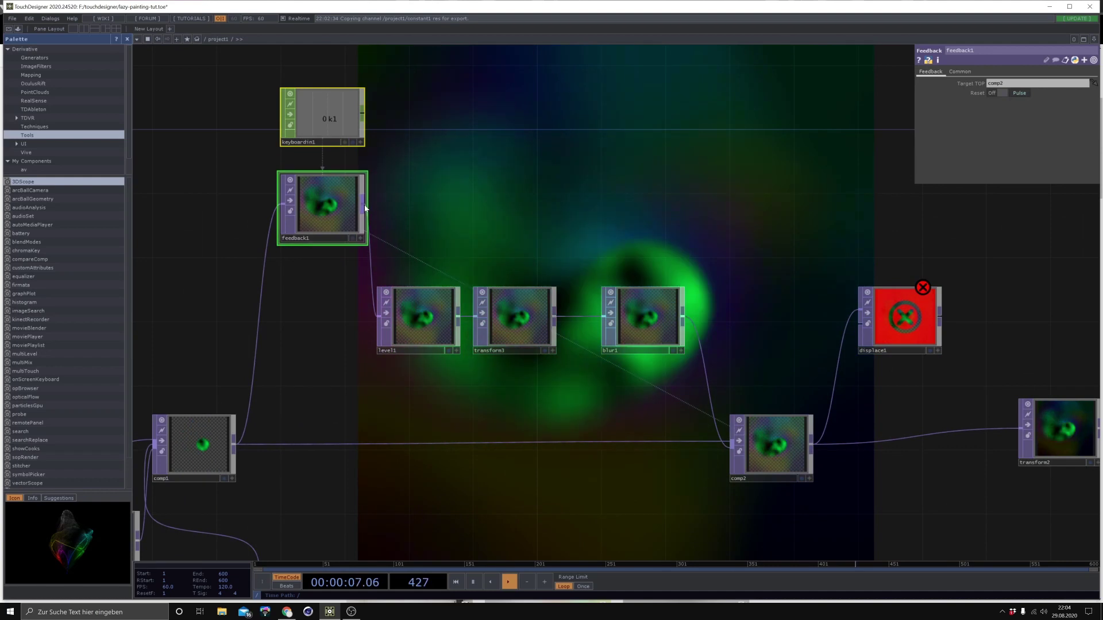
left_click(861, 323)
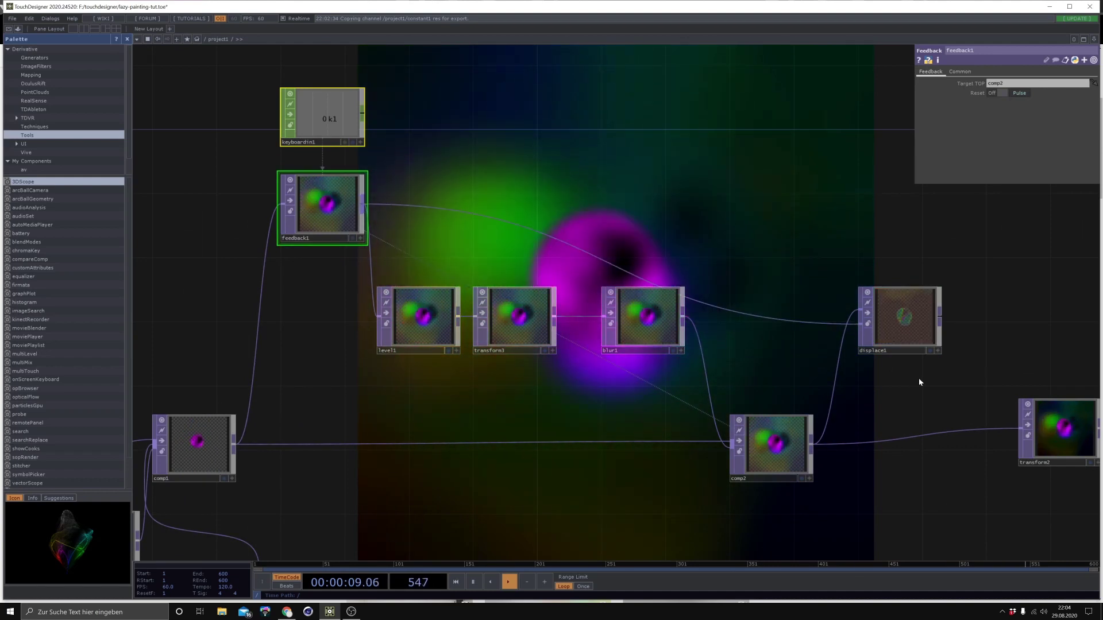
left_click(928, 351)
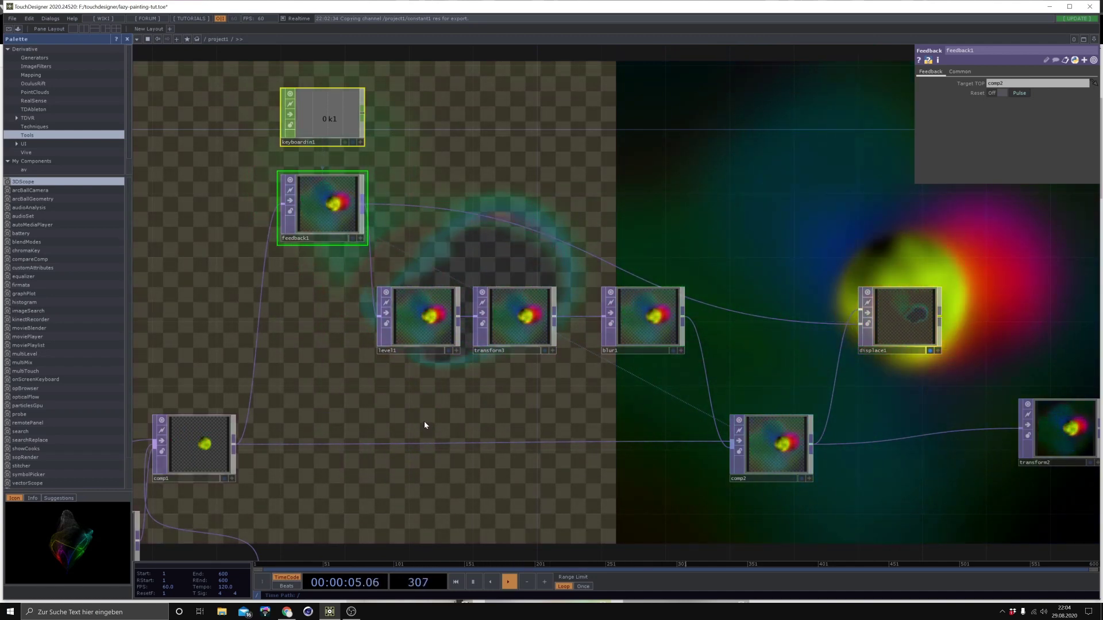
Insert a Composite TOP before the final Transform TOP, combining the second Composite and Displace outputs with the Difference operation
middle_click_drag(476, 401, 233, 376)
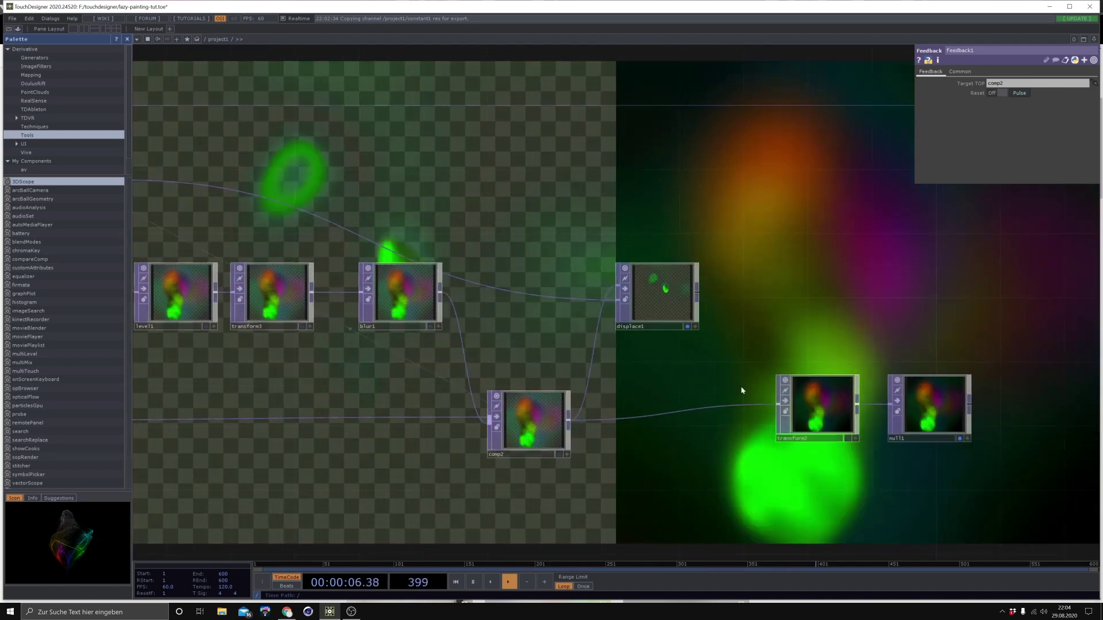
right_click(666, 415)
left_click(674, 403)
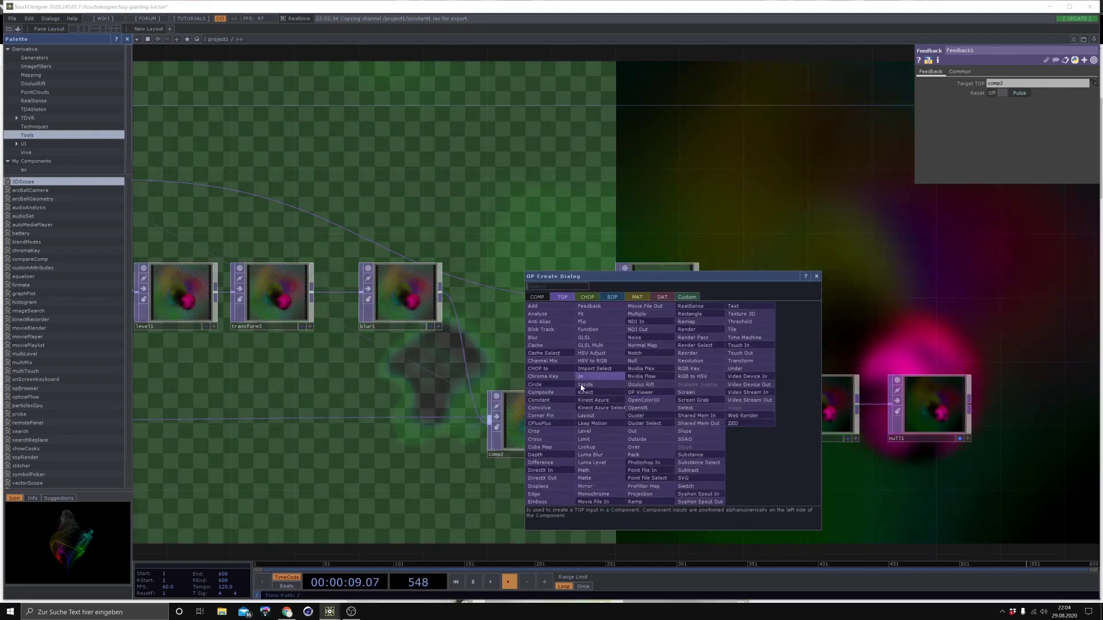
left_click(541, 393)
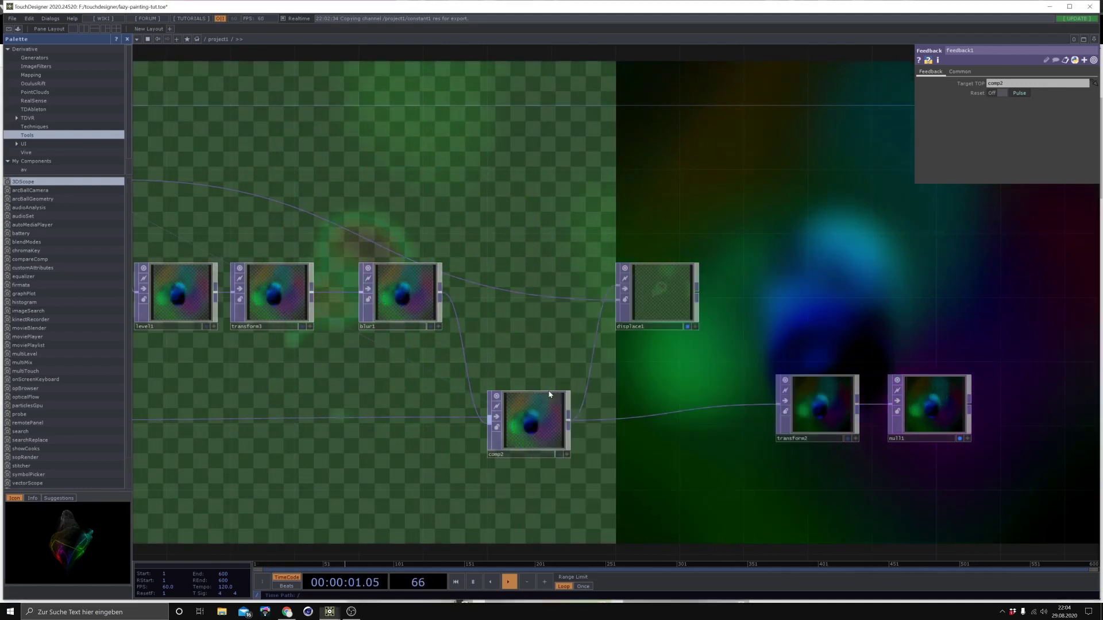
left_click(673, 425)
left_click_drag(696, 295, 634, 417)
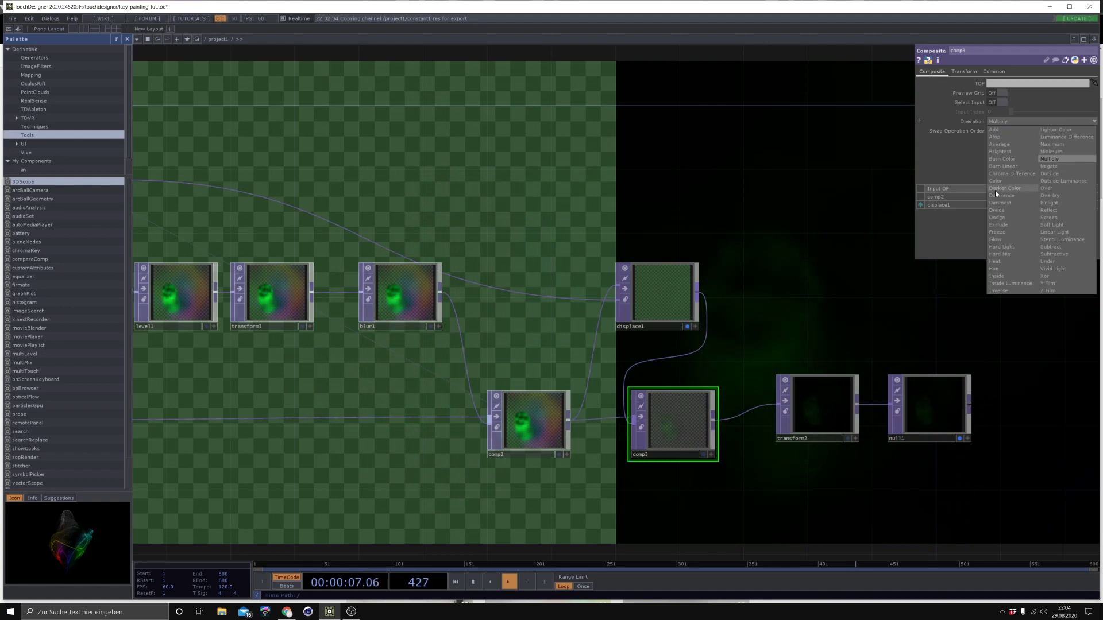
left_click(1004, 196)
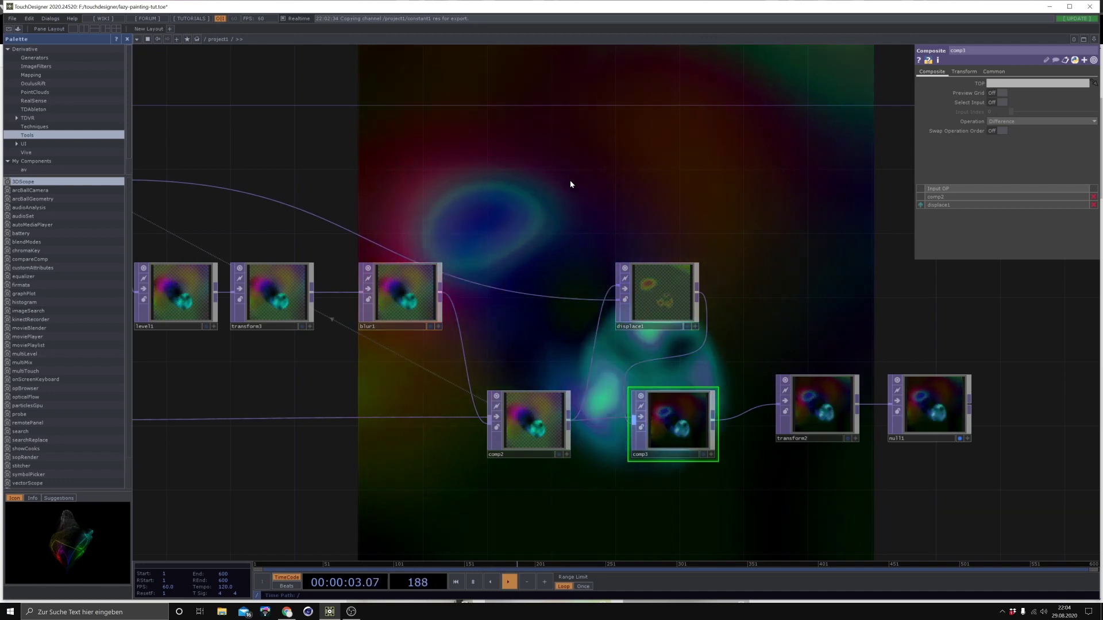
Set the Displace TOP's Offset Weight to 1
left_click(656, 278)
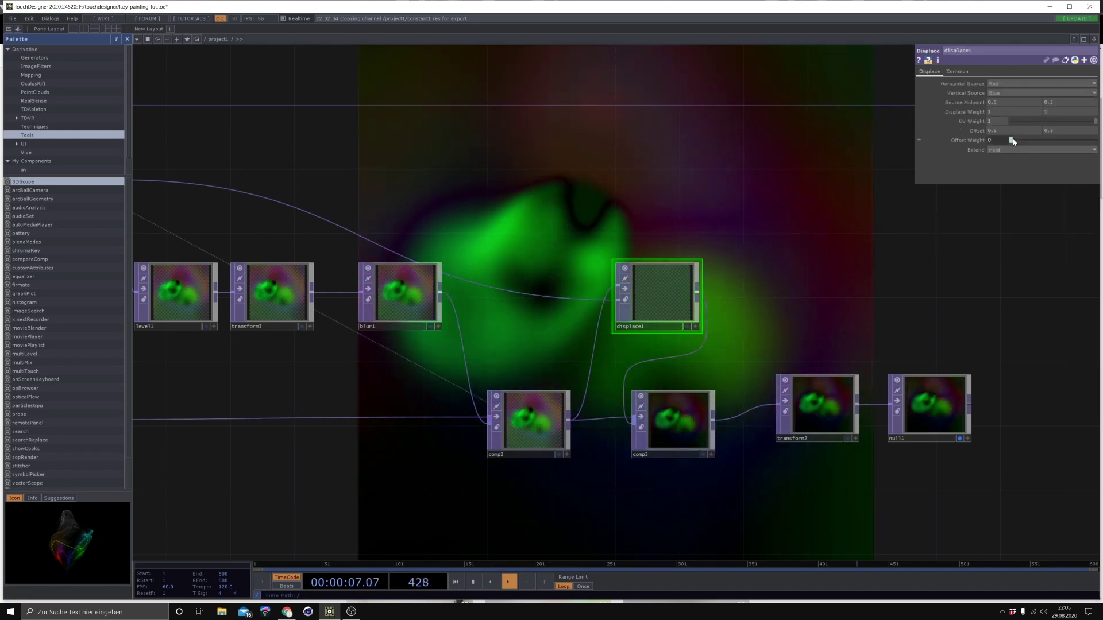
left_click_drag(1012, 142, 1100, 148)
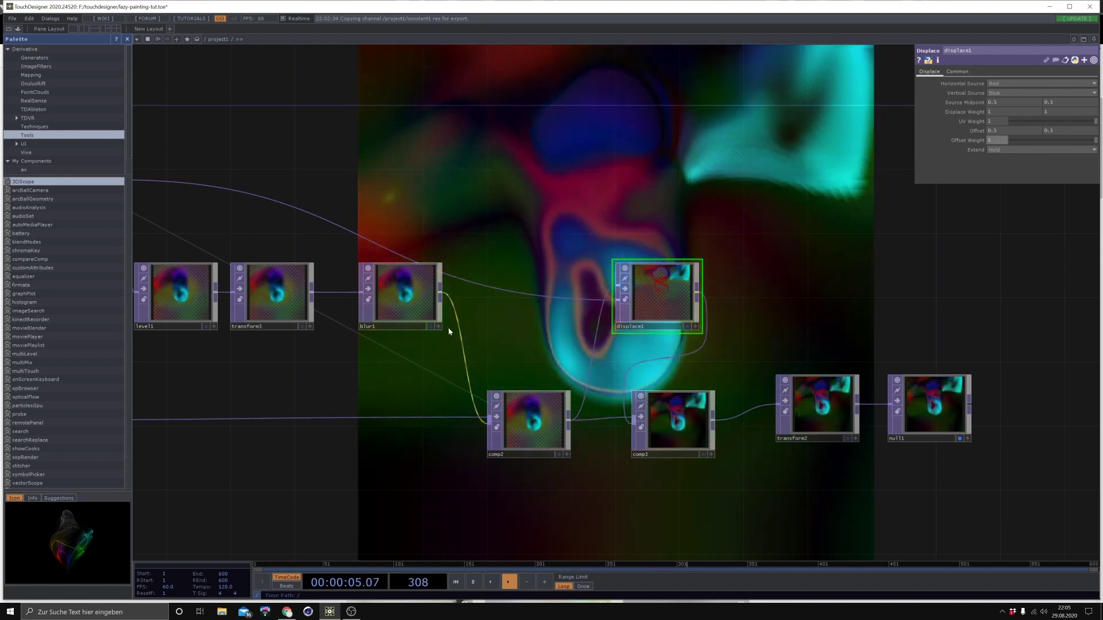
left_click_drag(540, 187, 689, 229)
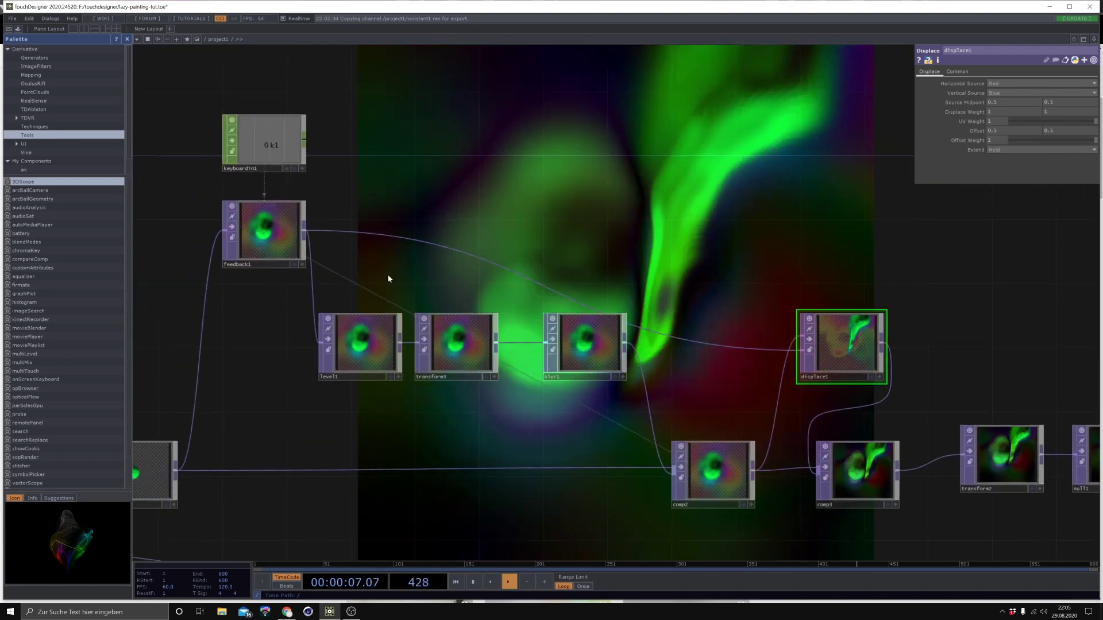
left_click(285, 242)
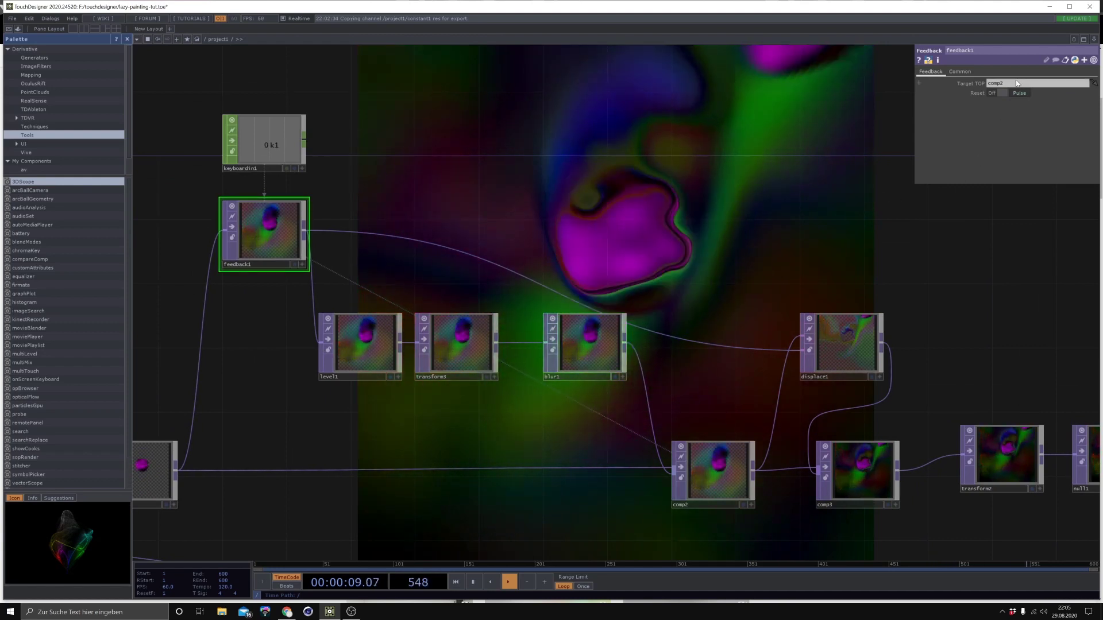
right_click(495, 268)
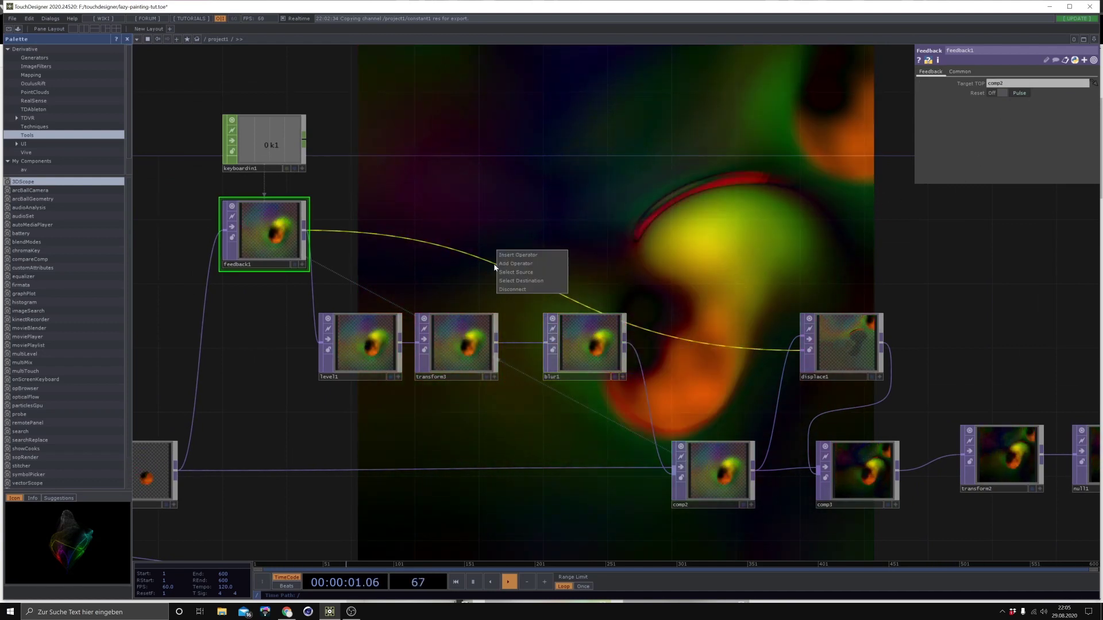
left_click(526, 255)
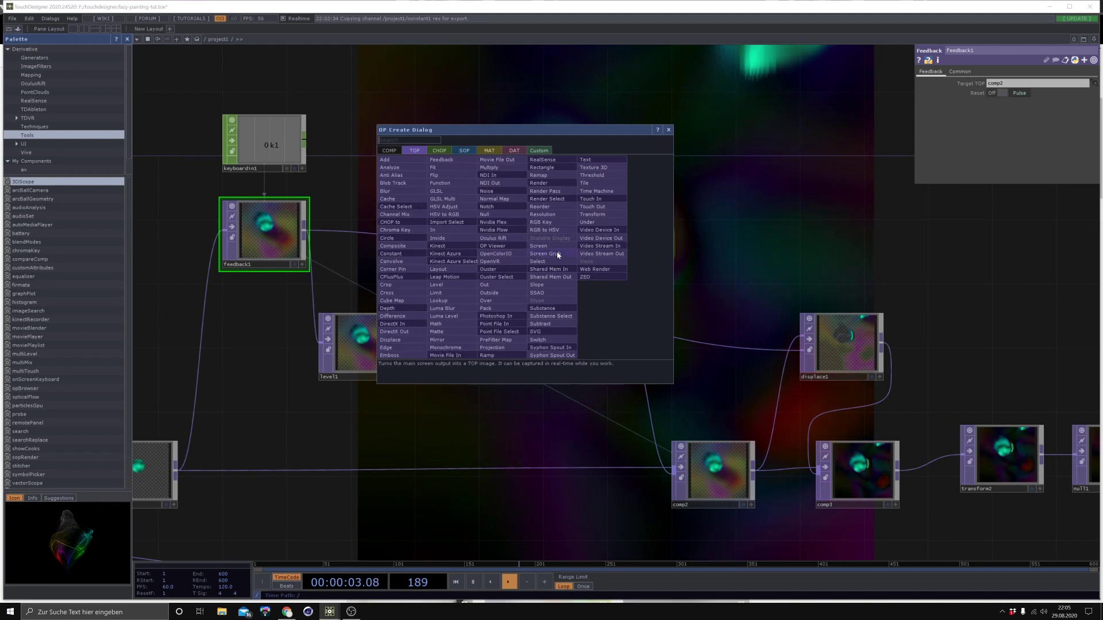
left_click(561, 253)
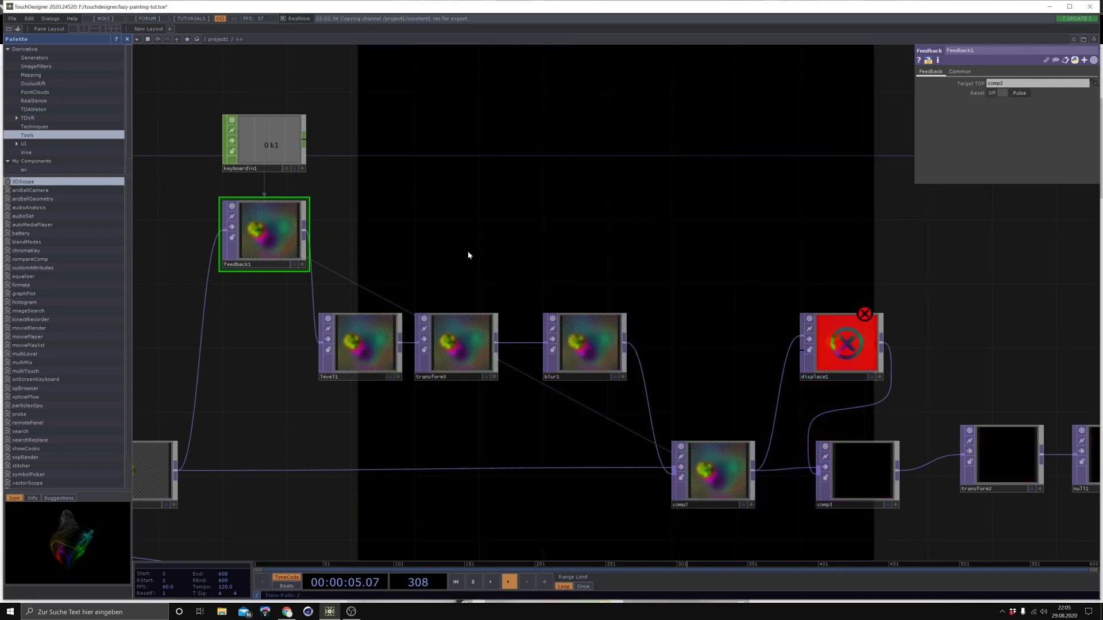
left_click(803, 348)
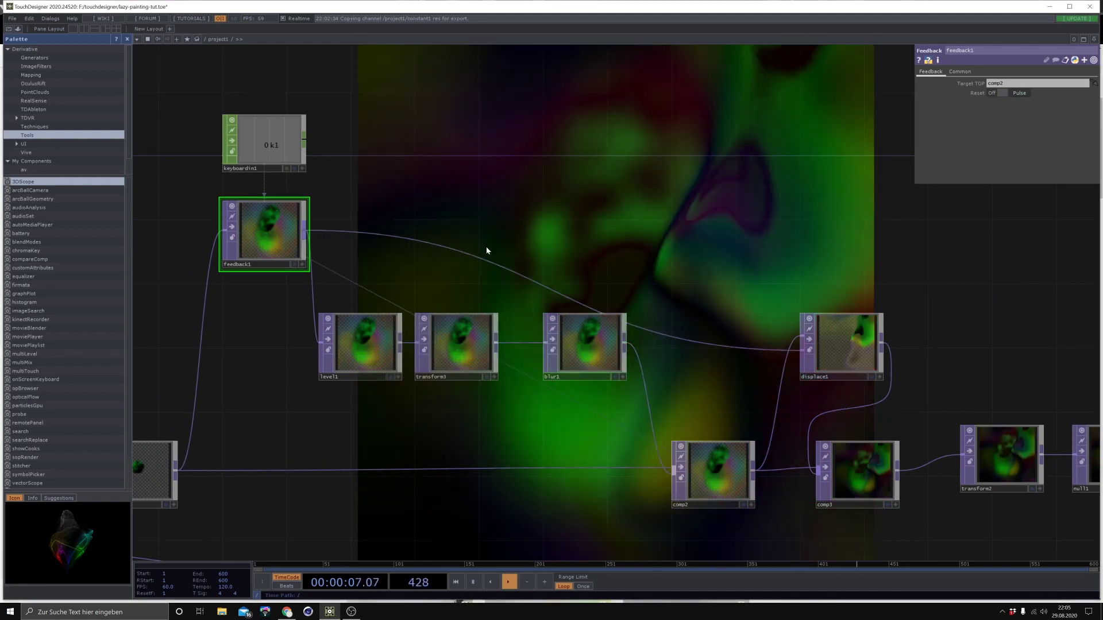
Insert a Blur TOP between the Feedback and Displace TOPs, setting its Pre-Shrink to 8 and Filter Size to 32
right_click(430, 230)
left_click(442, 233)
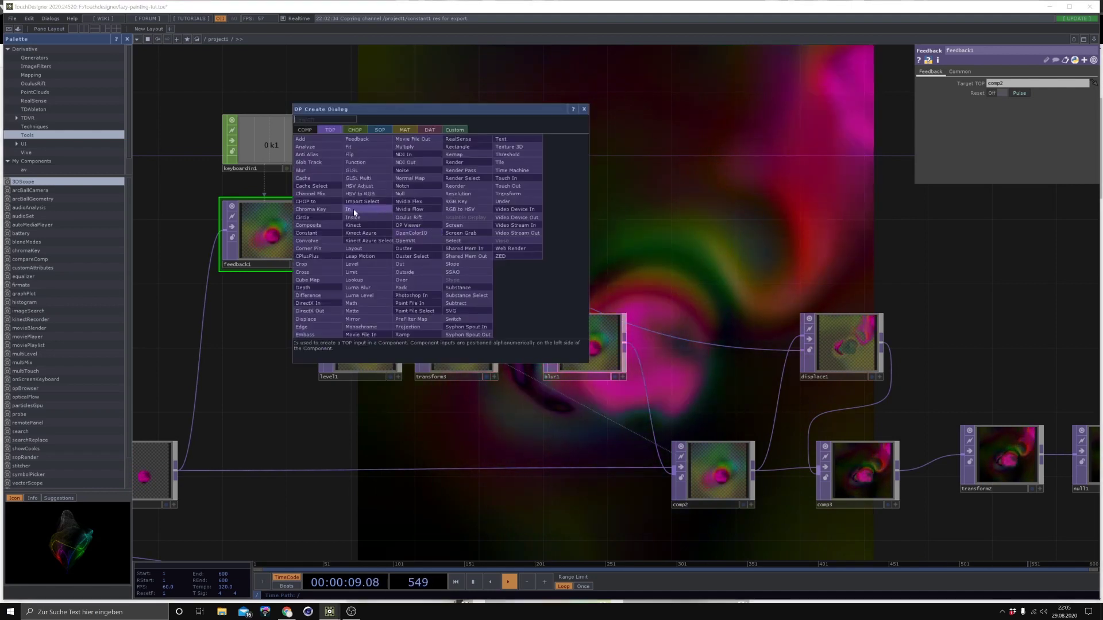
key("Escape")
left_click(570, 236)
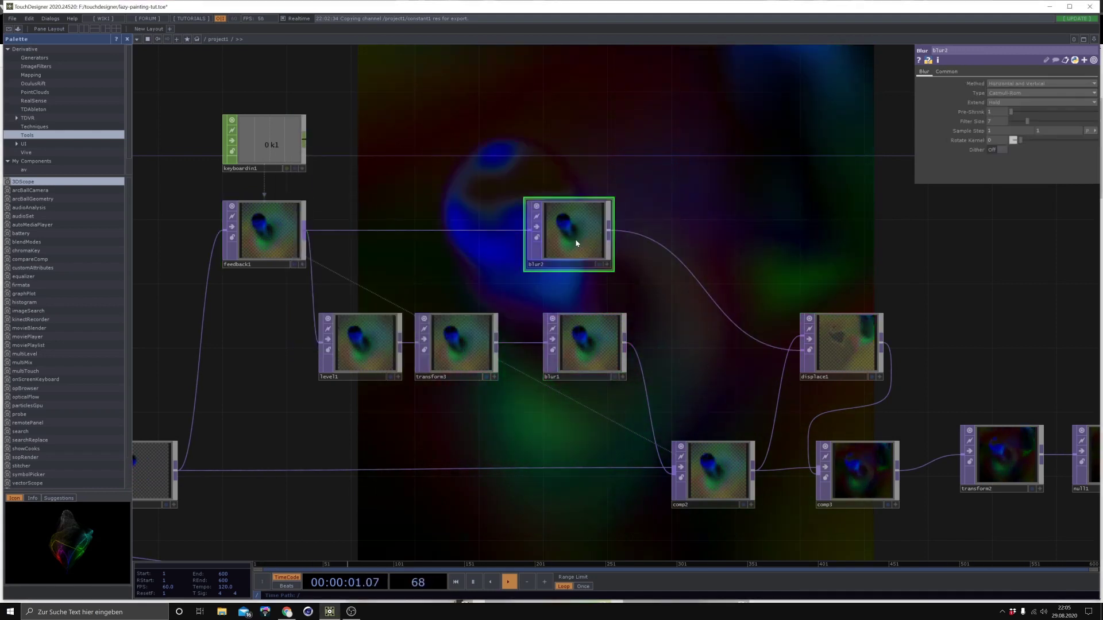
left_click_drag(1012, 122, 1099, 132)
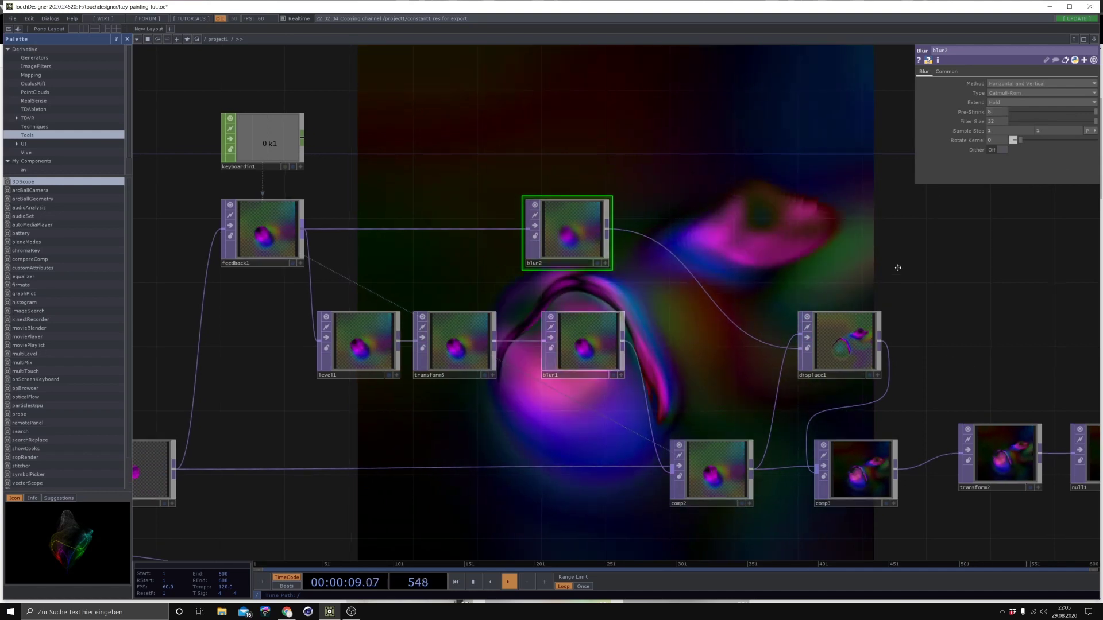
Move the Displace and last two Composite TOPs closer to the loop, and shift the final Transform and Null TOPs away to leave a gap
left_click_drag(891, 266, 871, 246)
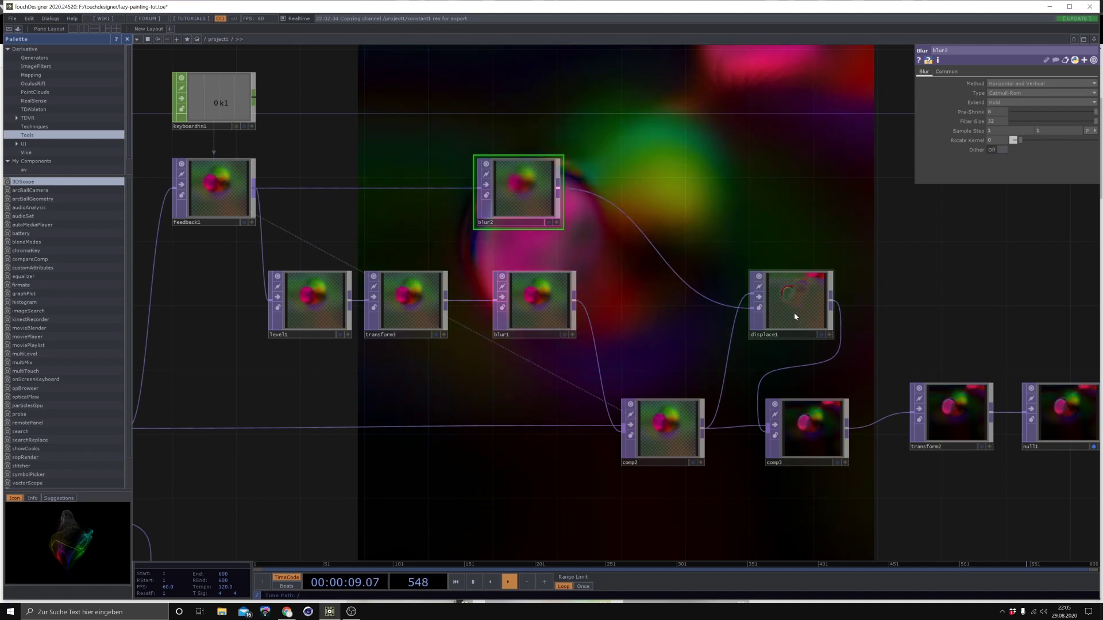
left_click_drag(666, 425, 618, 441)
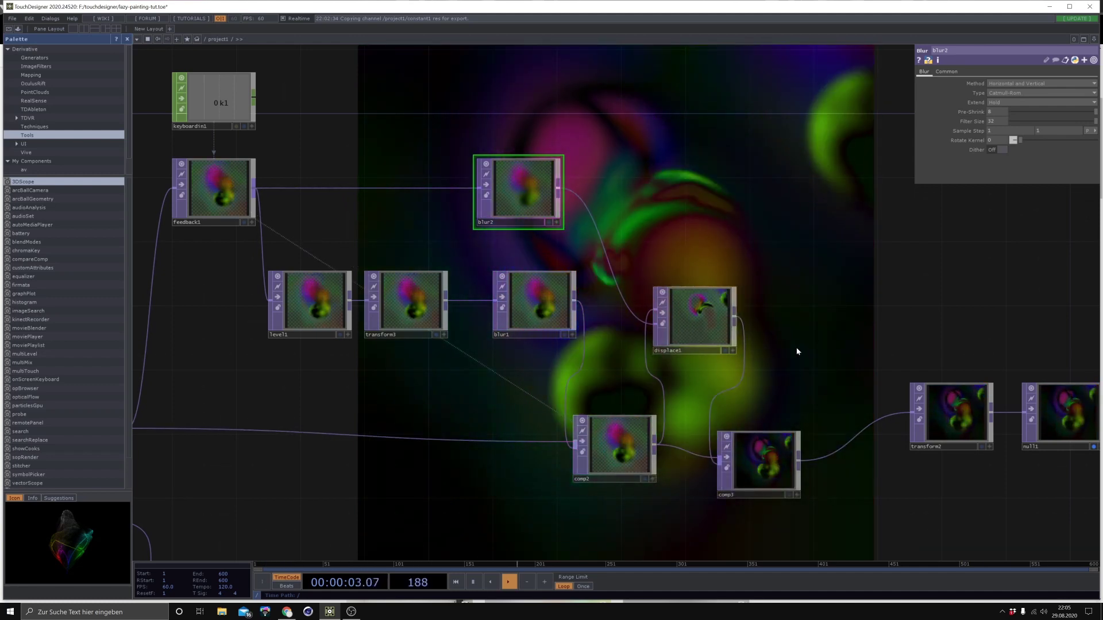
left_click_drag(837, 332, 727, 195)
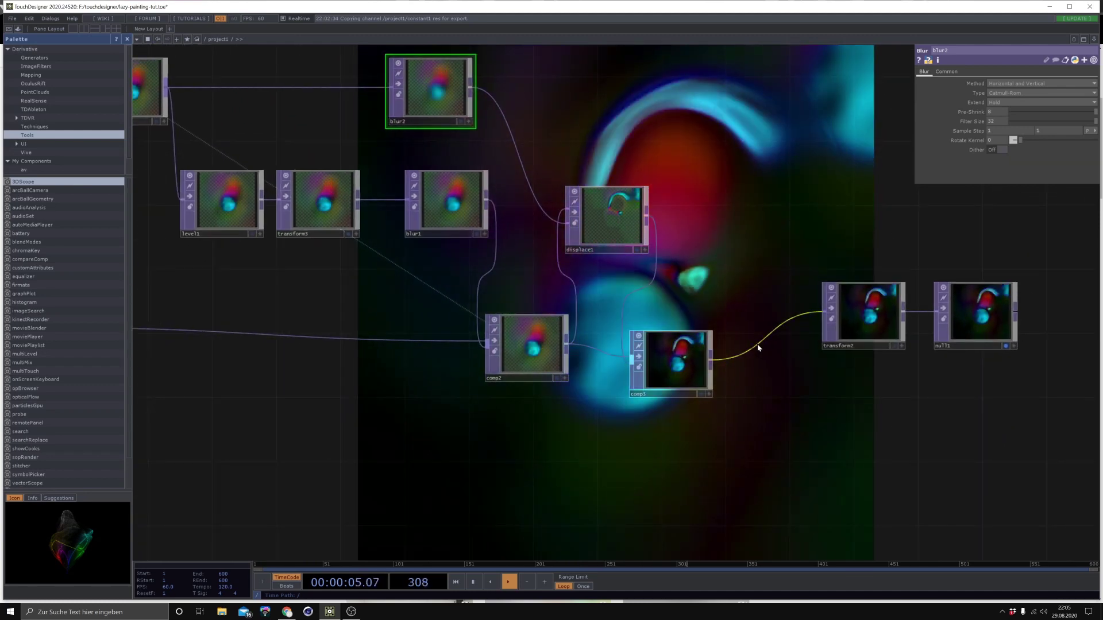
left_click_drag(1000, 440, 764, 365)
right_click_drag(850, 395, 661, 313)
left_click_drag(639, 306, 751, 337)
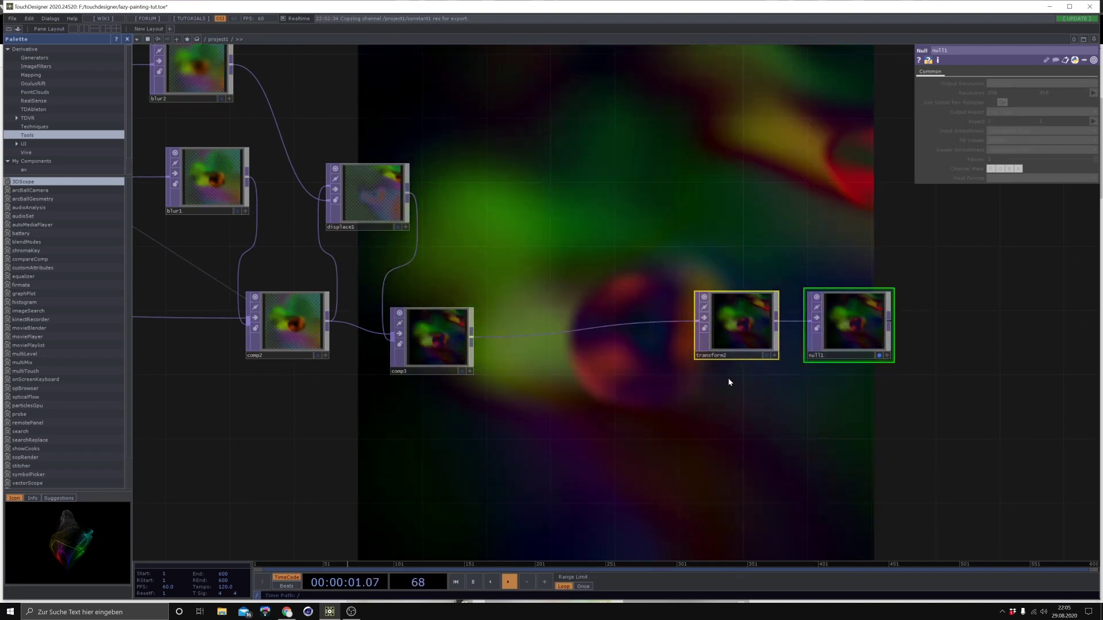
left_click_drag(602, 427, 681, 421)
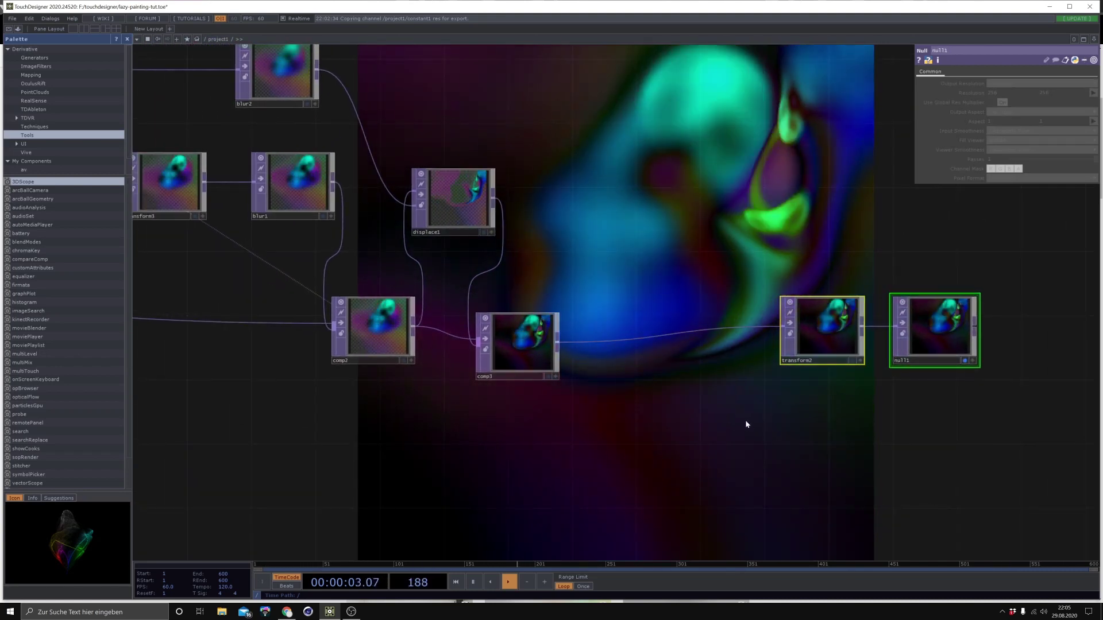
scroll(762, 428, "down", 5)
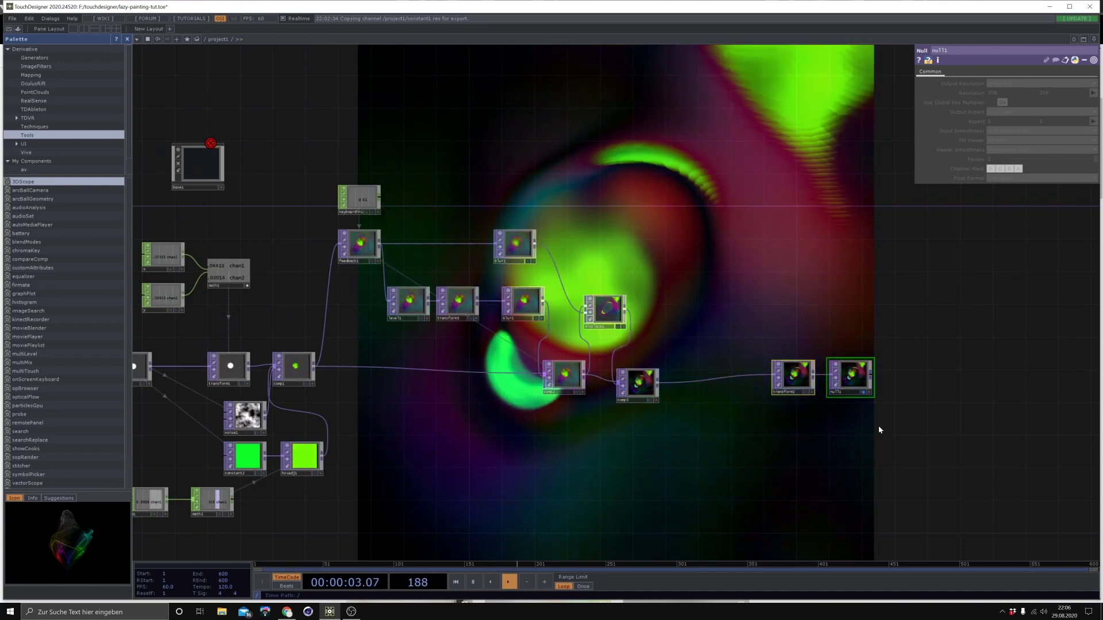
scroll(884, 479, "up", 2)
left_click_drag(911, 413, 813, 345)
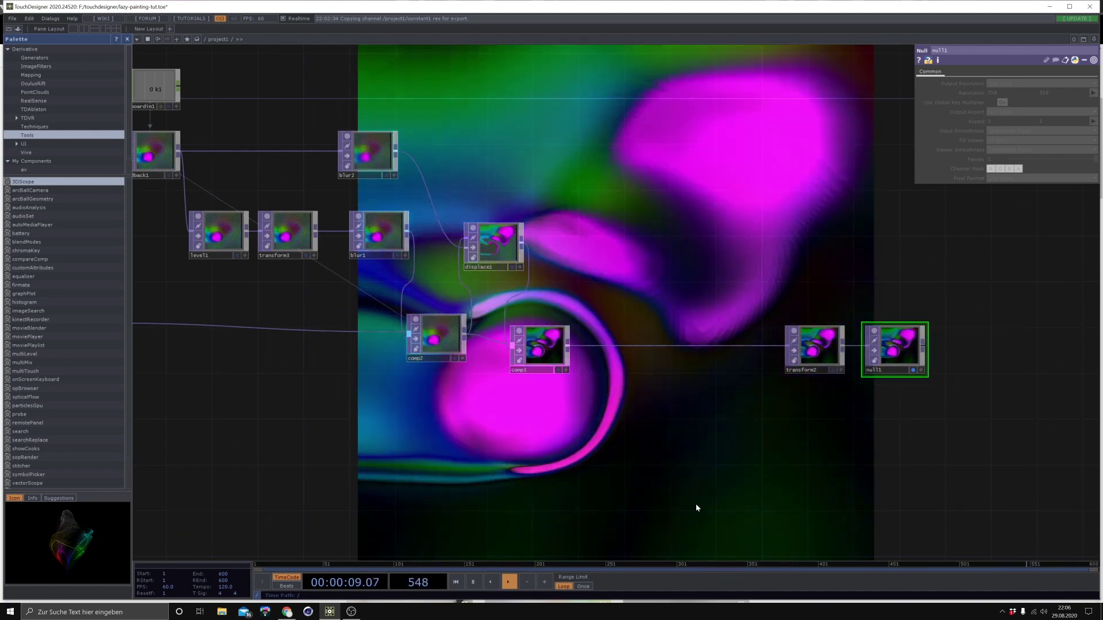
Add a Ramp TOP below the third Composite TOP and drive its resolution from the Constant CHOP's res channel
left_click_drag(574, 462, 625, 429)
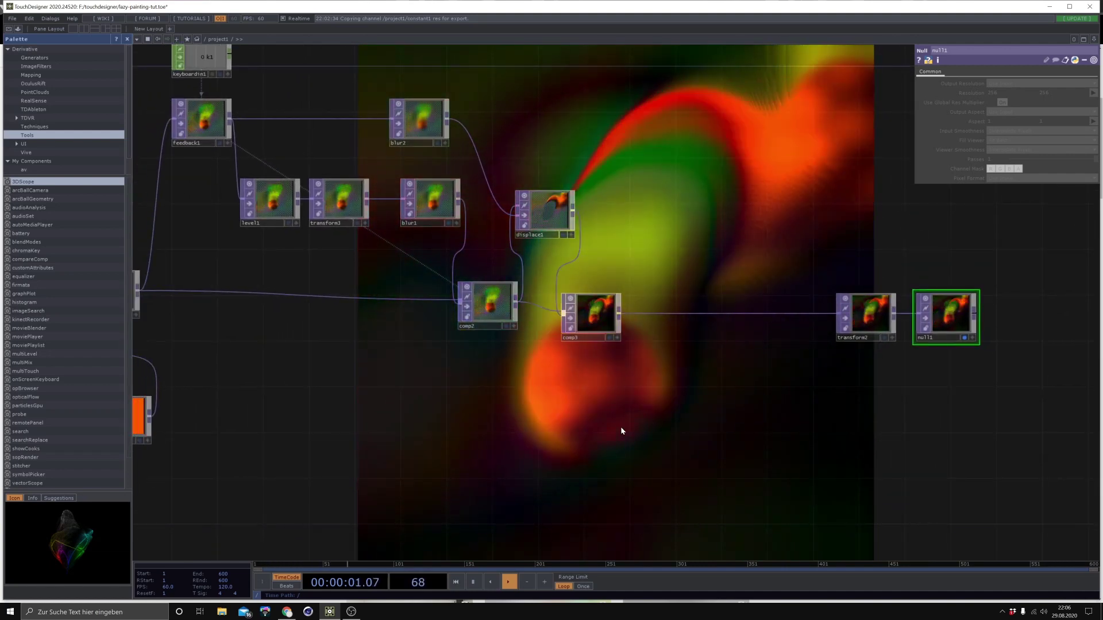
key("Tab")
left_click(511, 325)
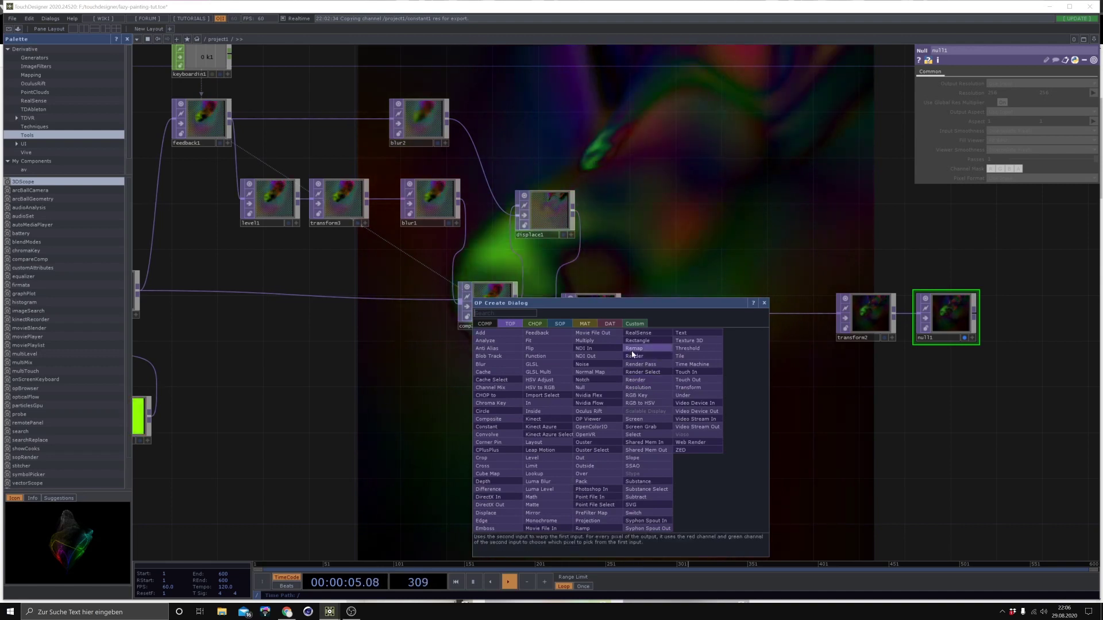
left_click(589, 528)
left_click(574, 443)
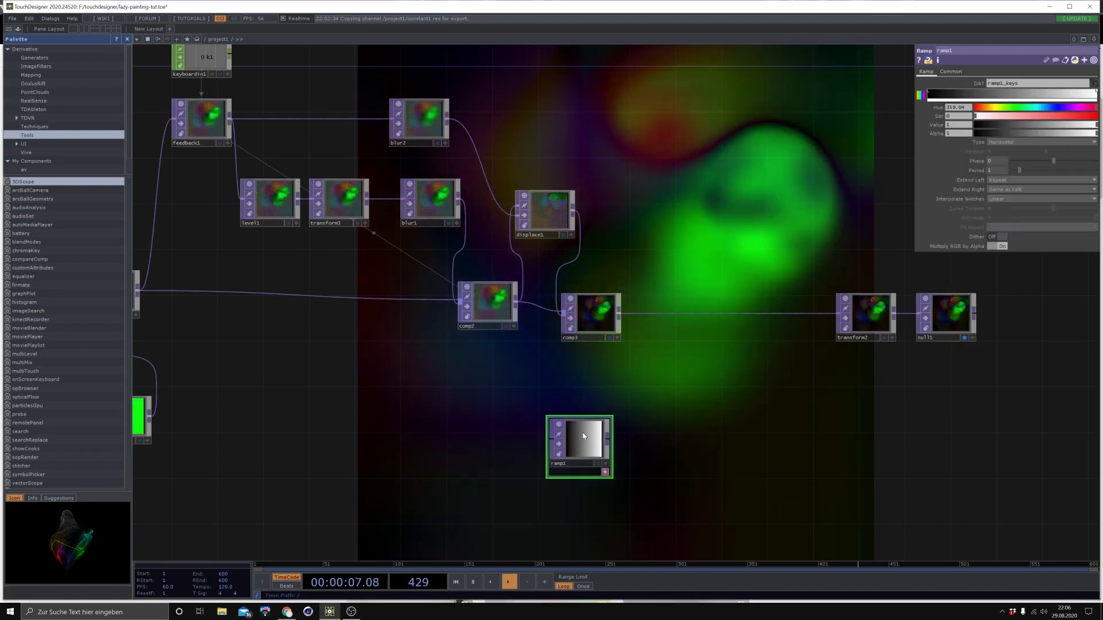
left_click_drag(527, 345, 728, 341)
scroll(742, 407, "down", 3)
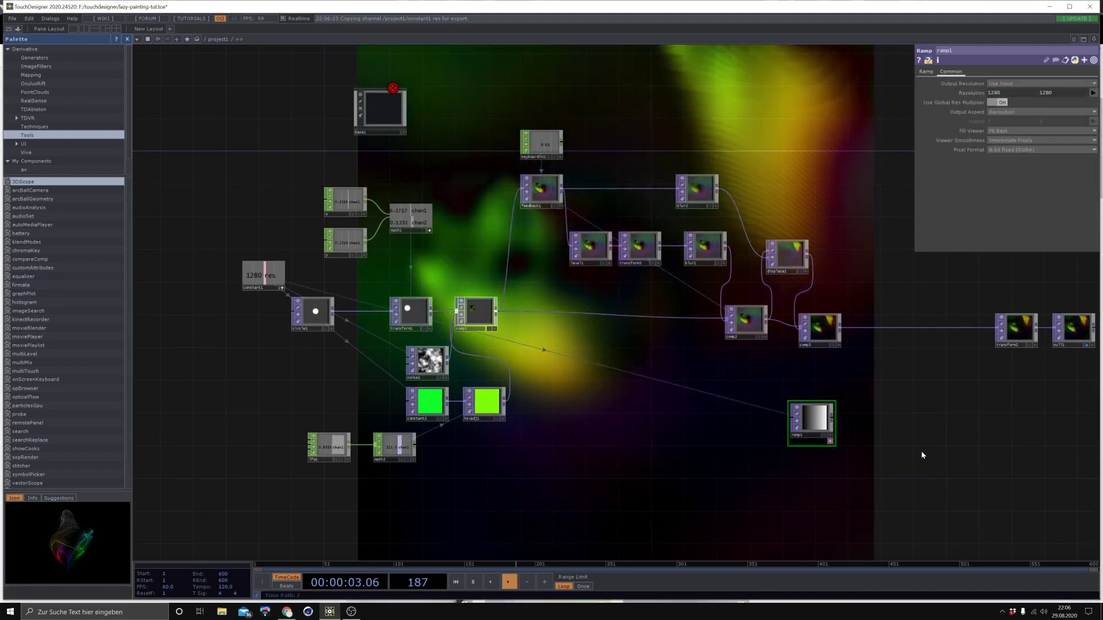
Connect the first Blur TOP's output to the Displace TOP's second input, replacing the connection from the second Blur TOP
left_click_drag(922, 454, 726, 424)
scroll(707, 334, "up", 5)
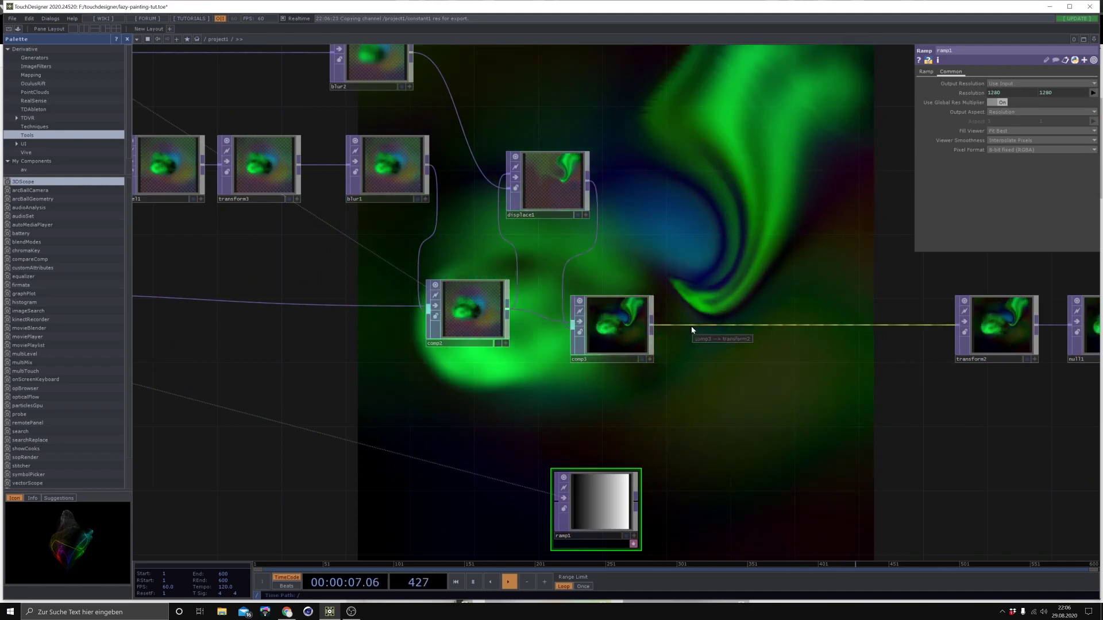
right_click(695, 325)
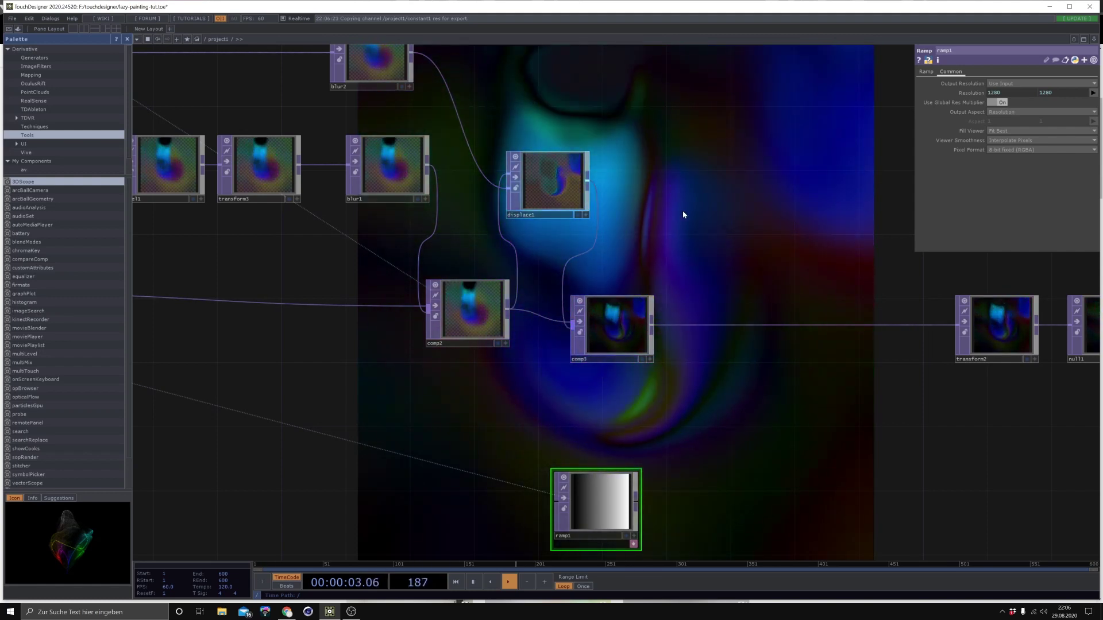
middle_click_drag(416, 170, 593, 273)
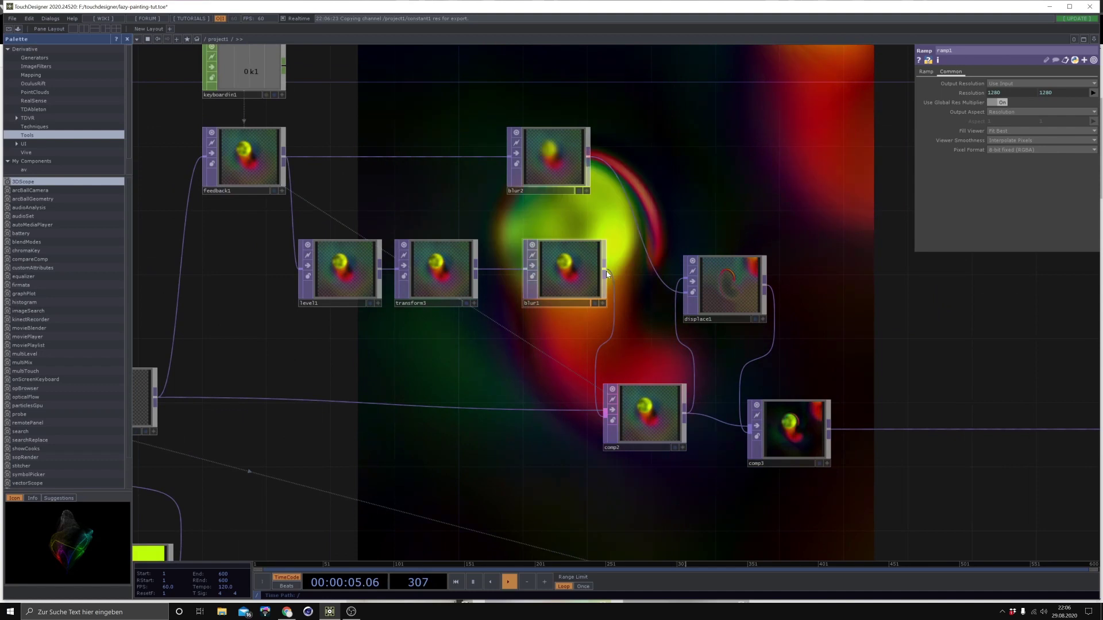
middle_click_drag(657, 336, 611, 334)
left_click_drag(560, 267, 641, 290)
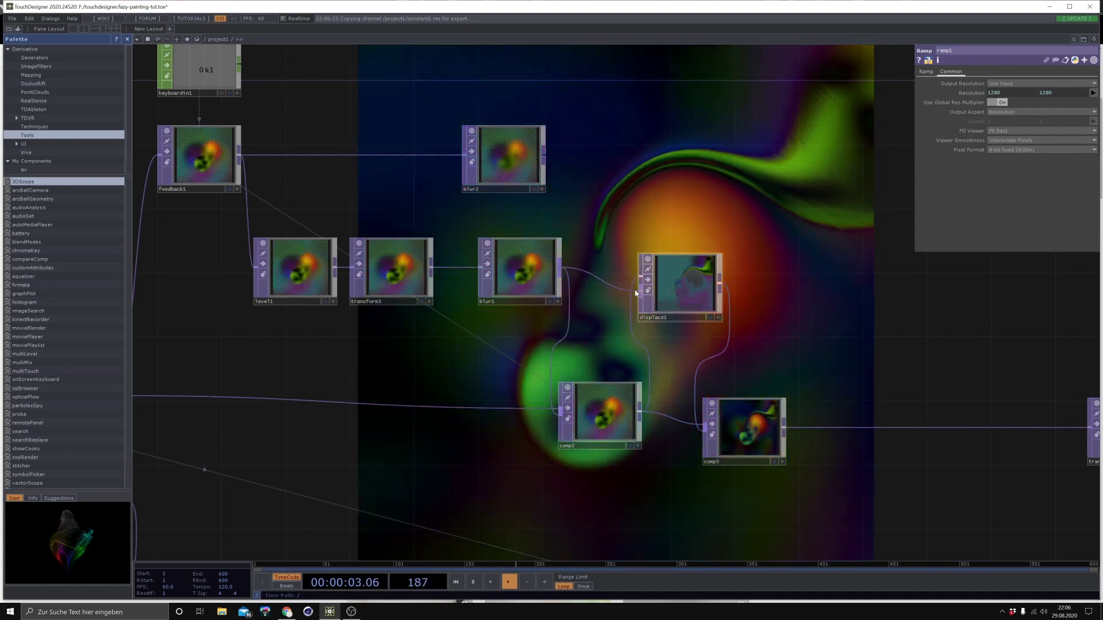
Move the third Composite TOP so it lines up horizontally with the second Composite TOP
left_click_drag(751, 303, 572, 243)
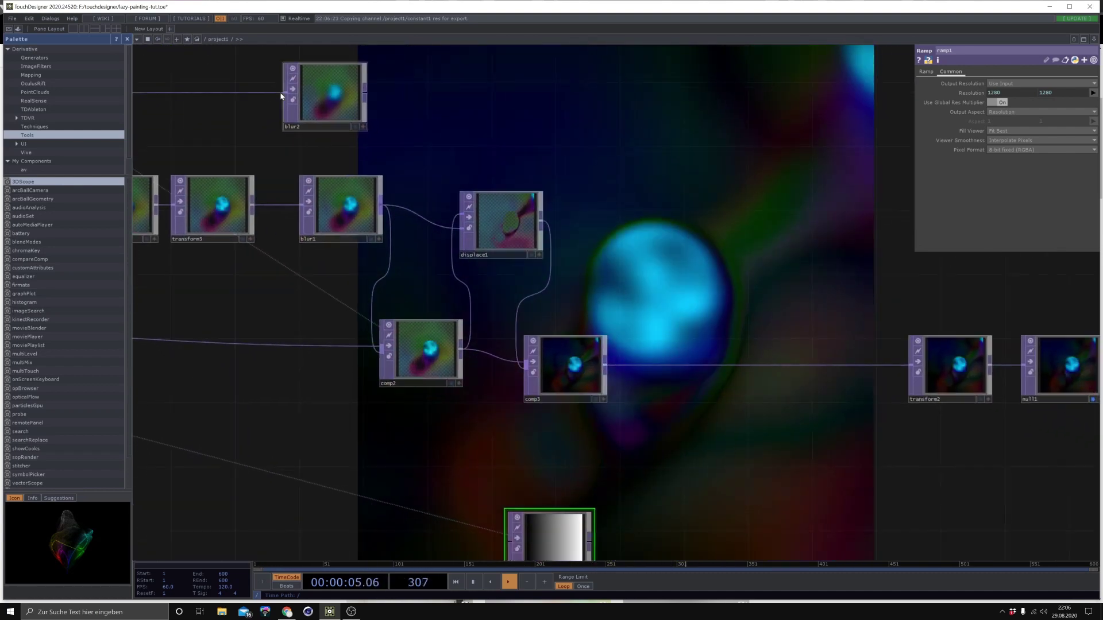
left_click_drag(628, 278, 711, 313)
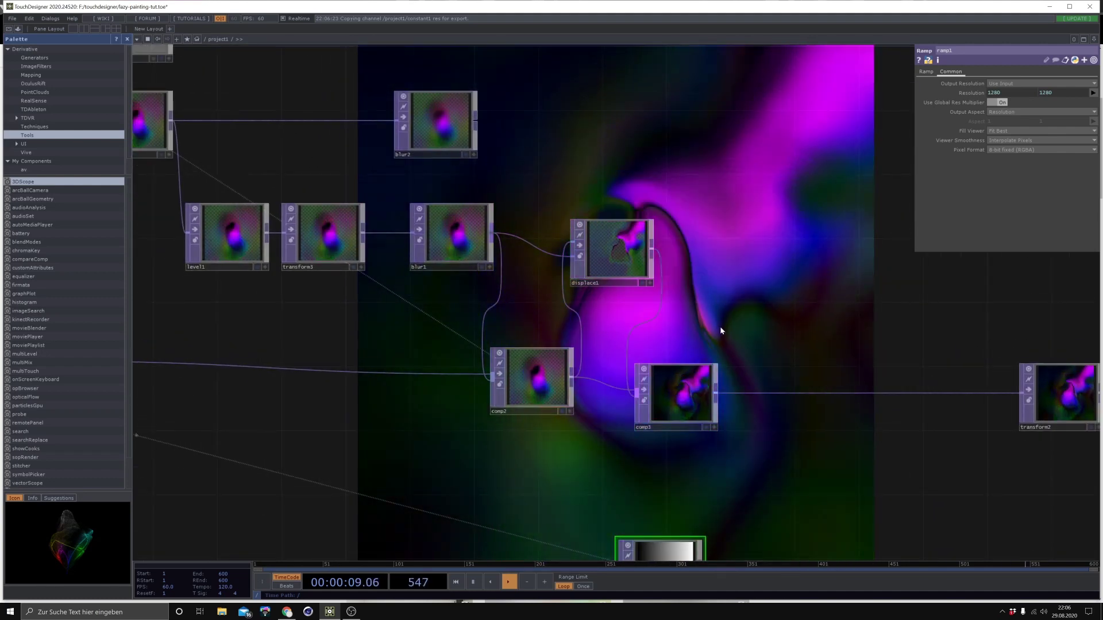
left_click_drag(774, 358, 731, 354)
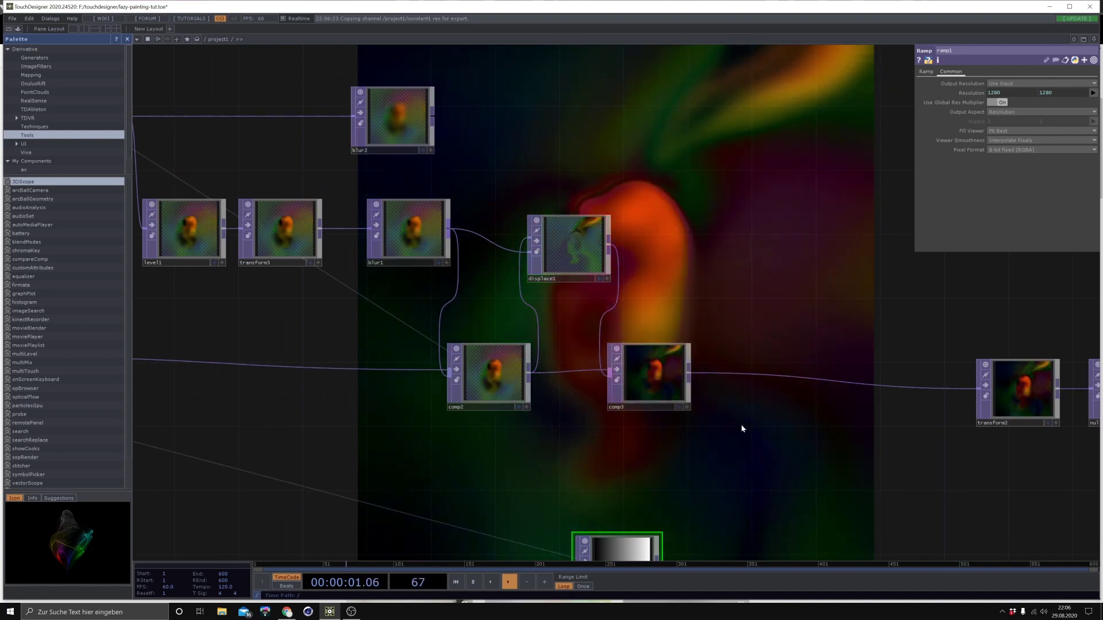
Insert a Blur TOP between the third Composite and the final Transform TOP, setting its Pre-Shrink to 5
left_click_drag(732, 464, 744, 438)
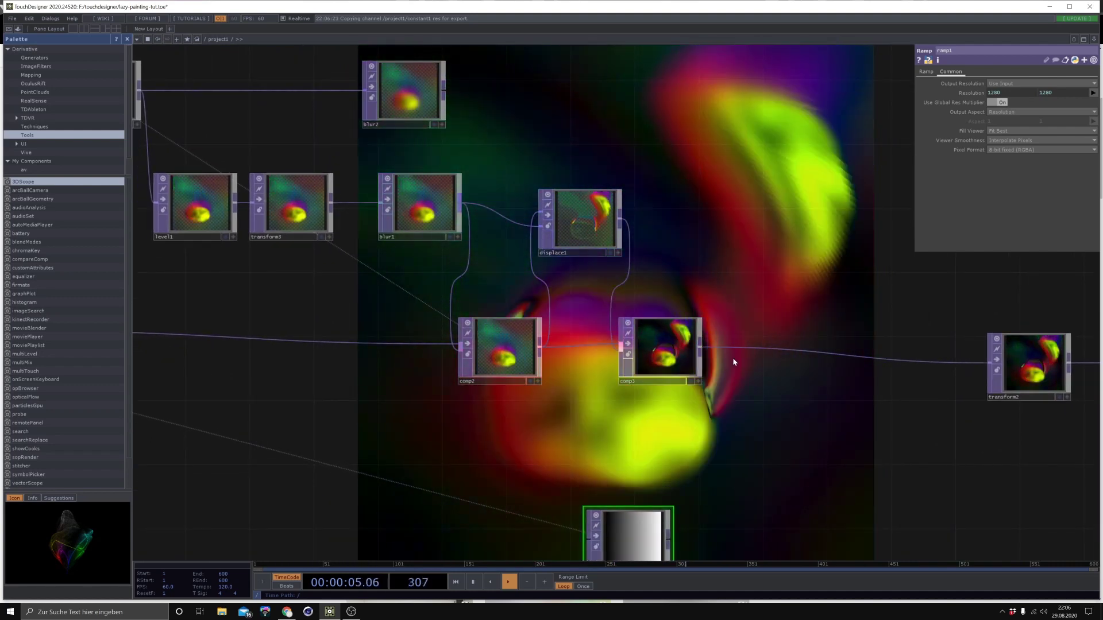
right_click(733, 352)
left_click(755, 339)
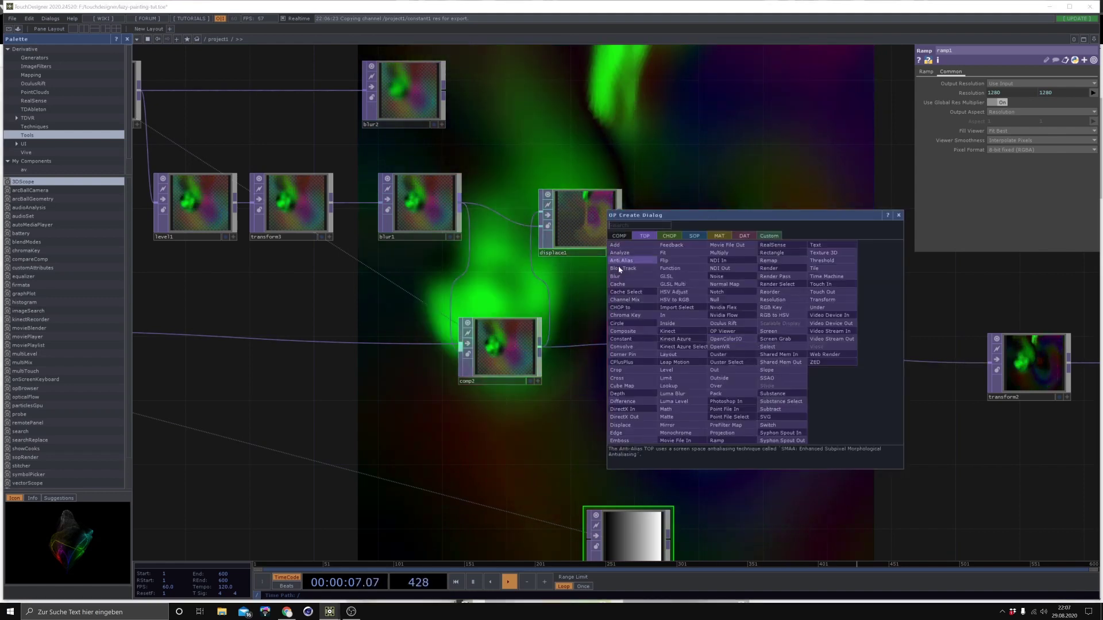
left_click(615, 276)
left_click(795, 363)
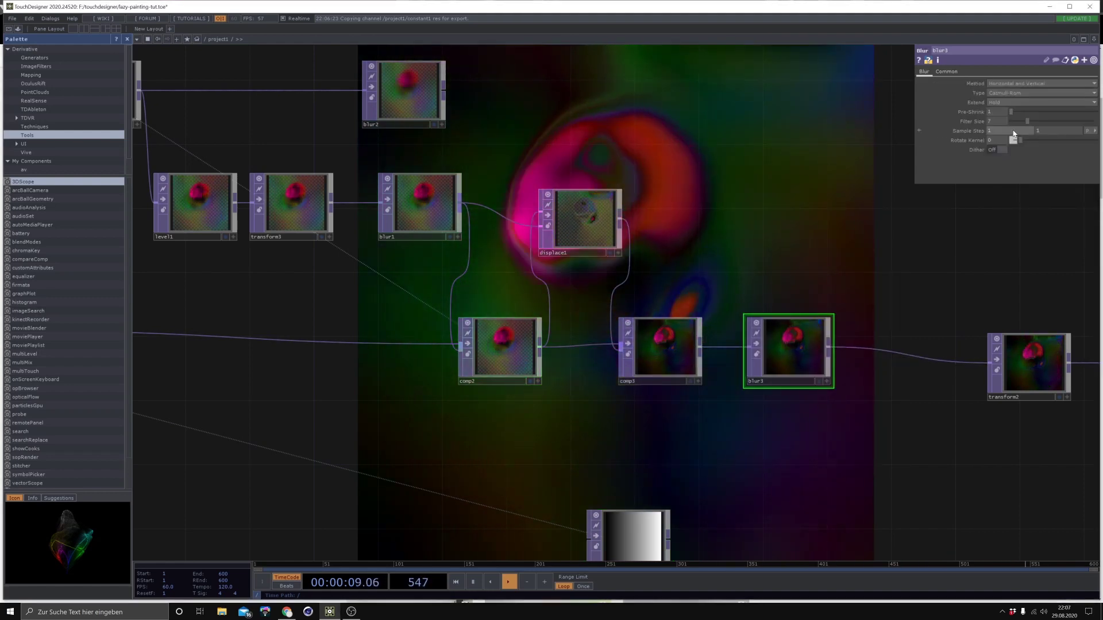
left_click_drag(1022, 112, 1056, 117)
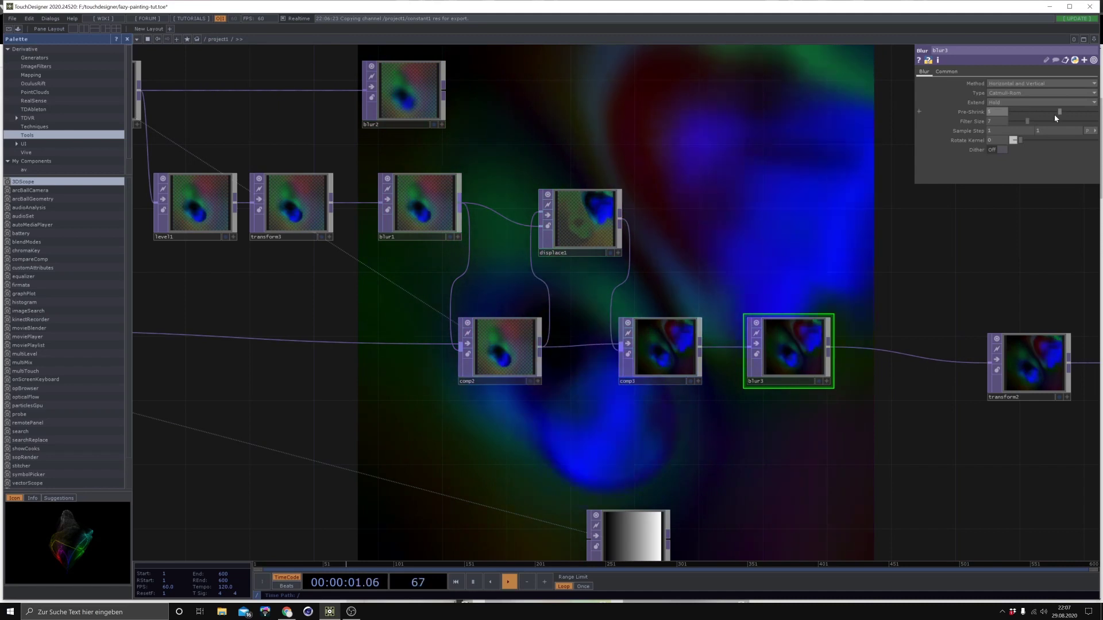
Move the final Transform and Null TOPs together farther from the third Blur TOP to make room in the chain
left_click_drag(884, 501, 649, 409)
left_click_drag(408, 459, 547, 431)
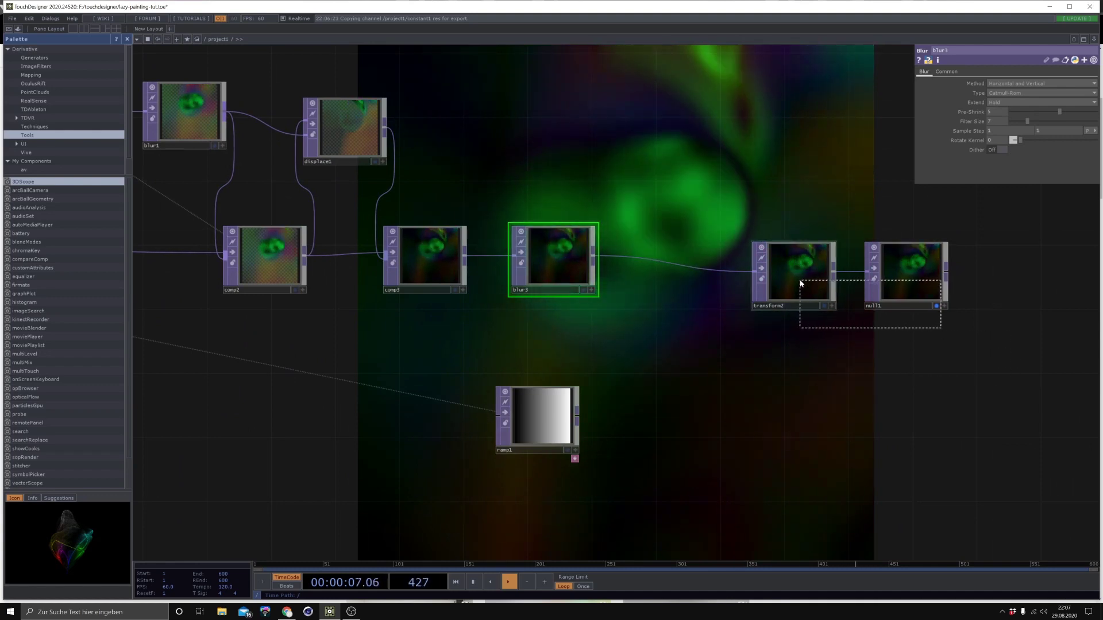
right_click_drag(801, 283, 800, 283)
left_click_drag(801, 283, 993, 284)
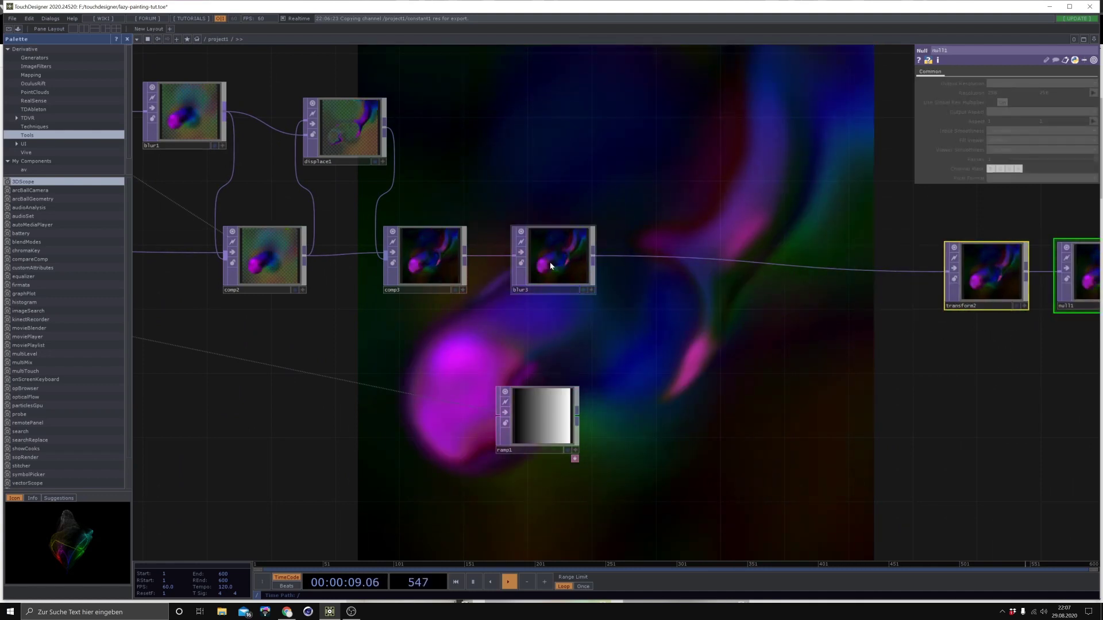
Move the Ramp TOP below the third Blur TOP and set its first colour key to hue 11, saturation 1 and value 1
left_click_drag(541, 423, 554, 419)
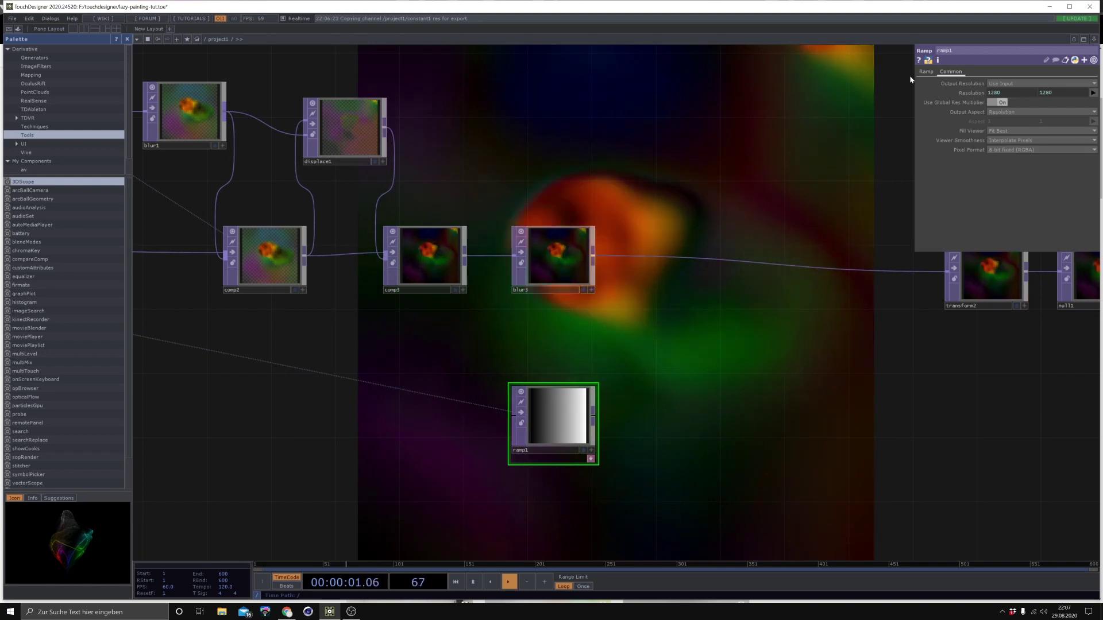
left_click(926, 72)
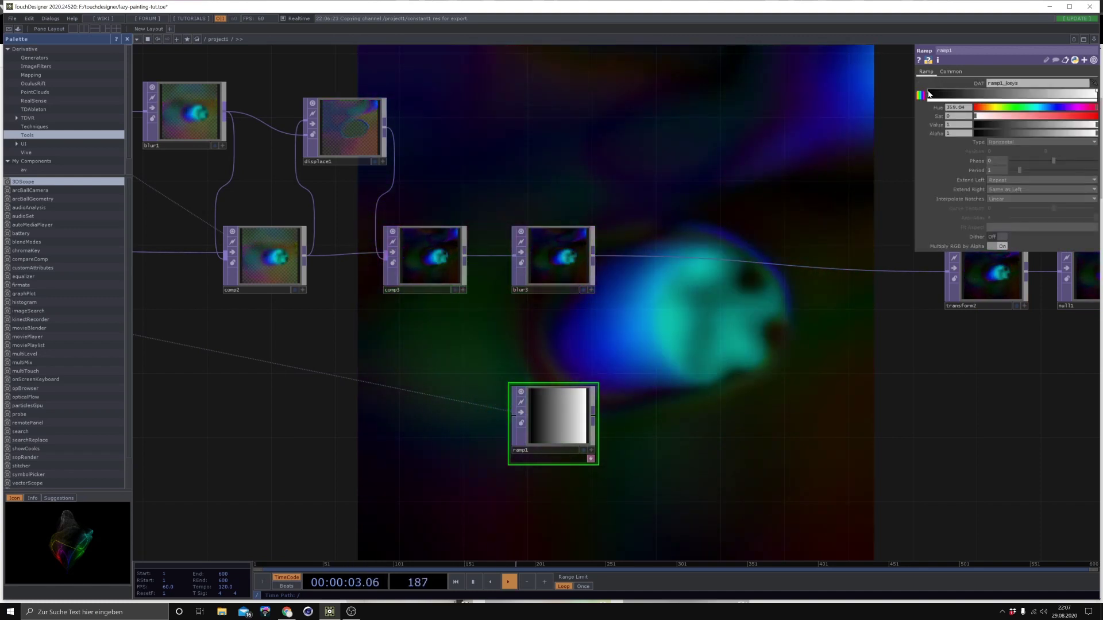
left_click(980, 108)
left_click(976, 125)
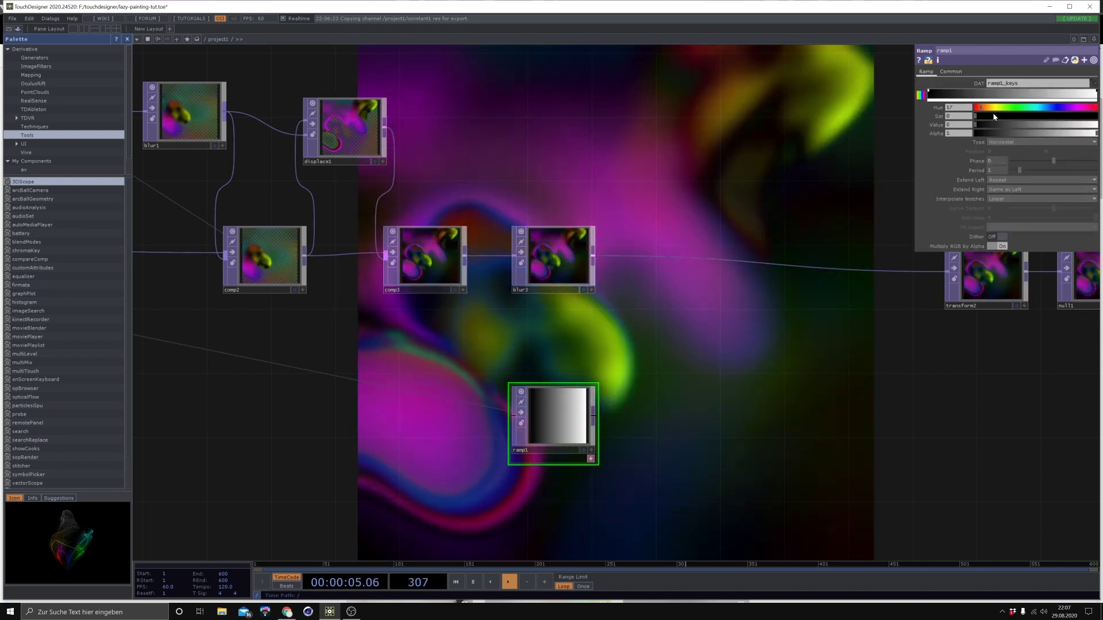
left_click(999, 124)
left_click(1003, 117)
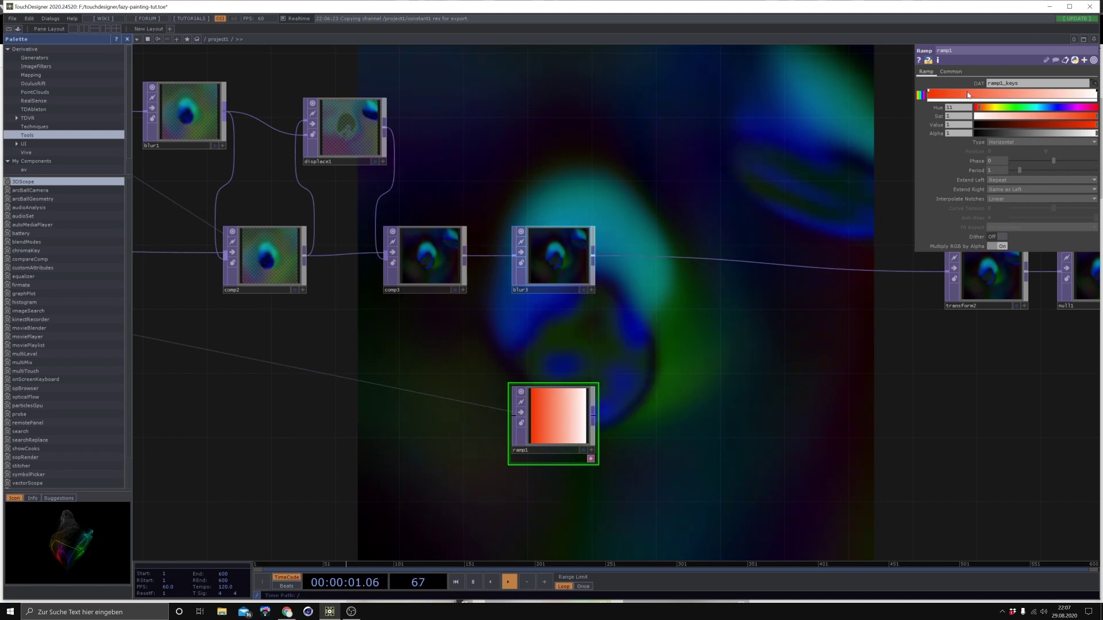
Add a light blue key at hue 196 and a violet key at hue 268 farther along the ramp
left_click(986, 94)
left_click(1042, 107)
left_click(1060, 116)
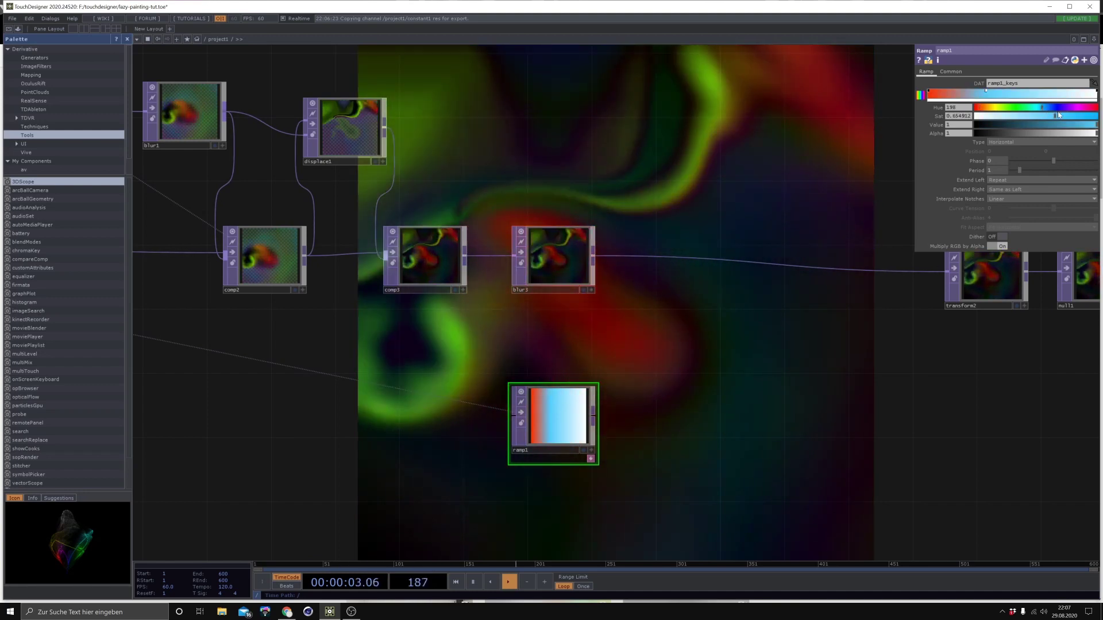
left_click(929, 92)
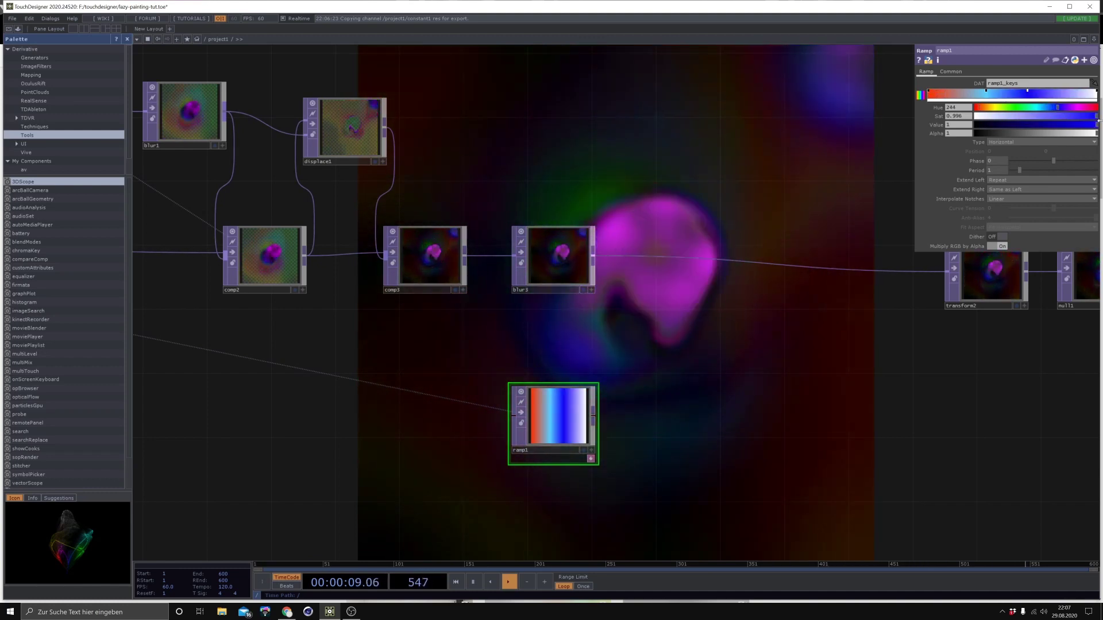
left_click(1064, 108)
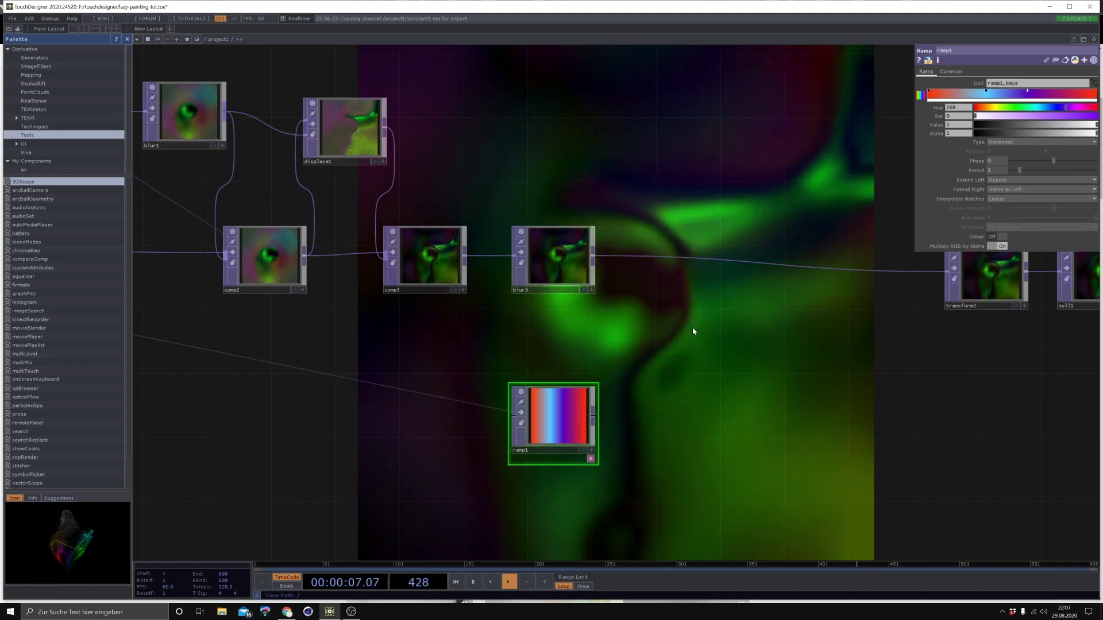
Set the ramp's first key to violet at hue 271 and add an orange key beside it at hue 14, both with saturation and value 1
left_click(930, 91)
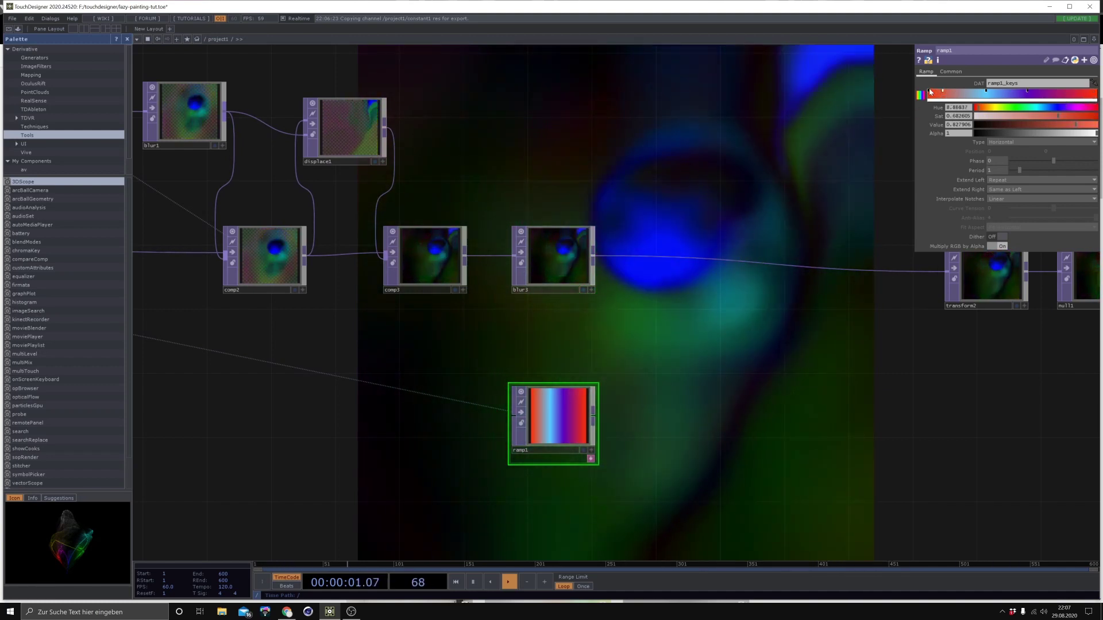
left_click(997, 125)
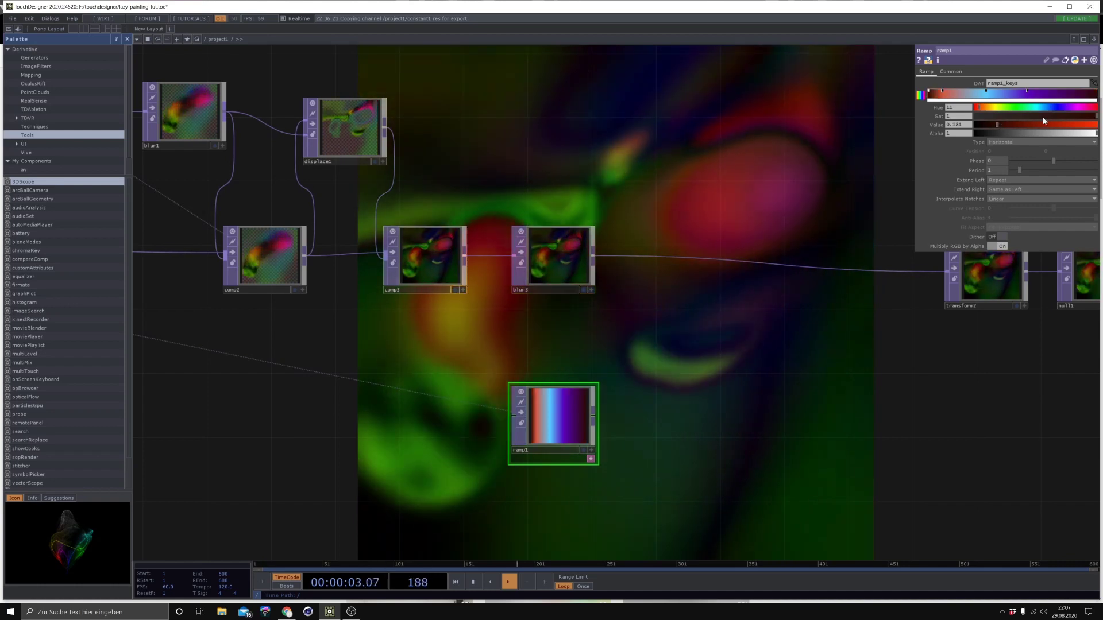
left_click(1055, 108)
left_click_drag(1054, 110, 1097, 128)
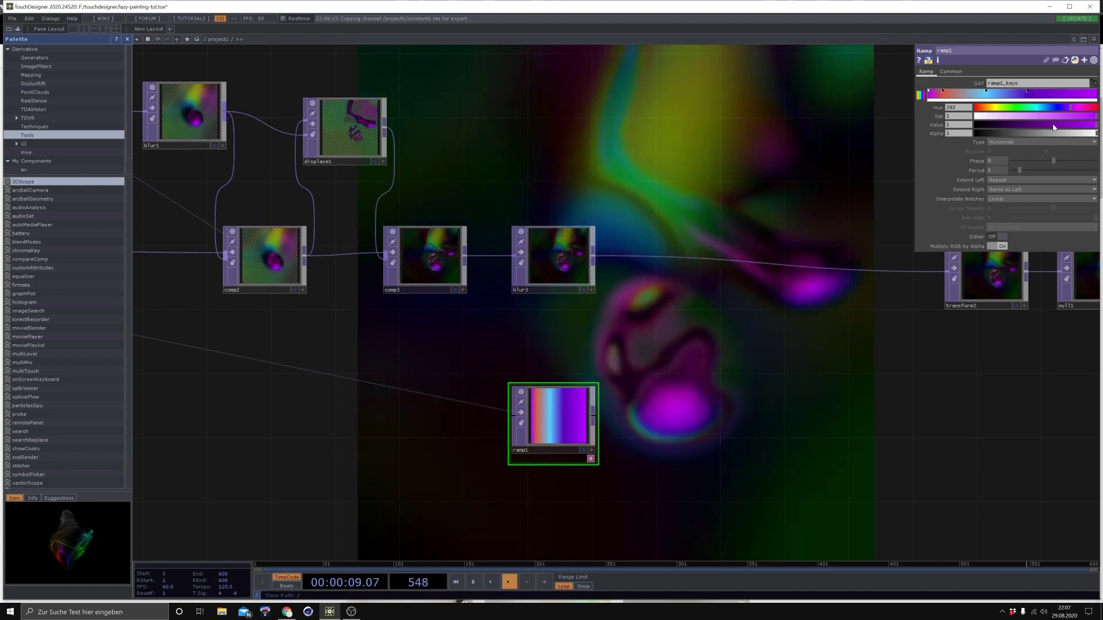
left_click_drag(1076, 110, 1067, 109)
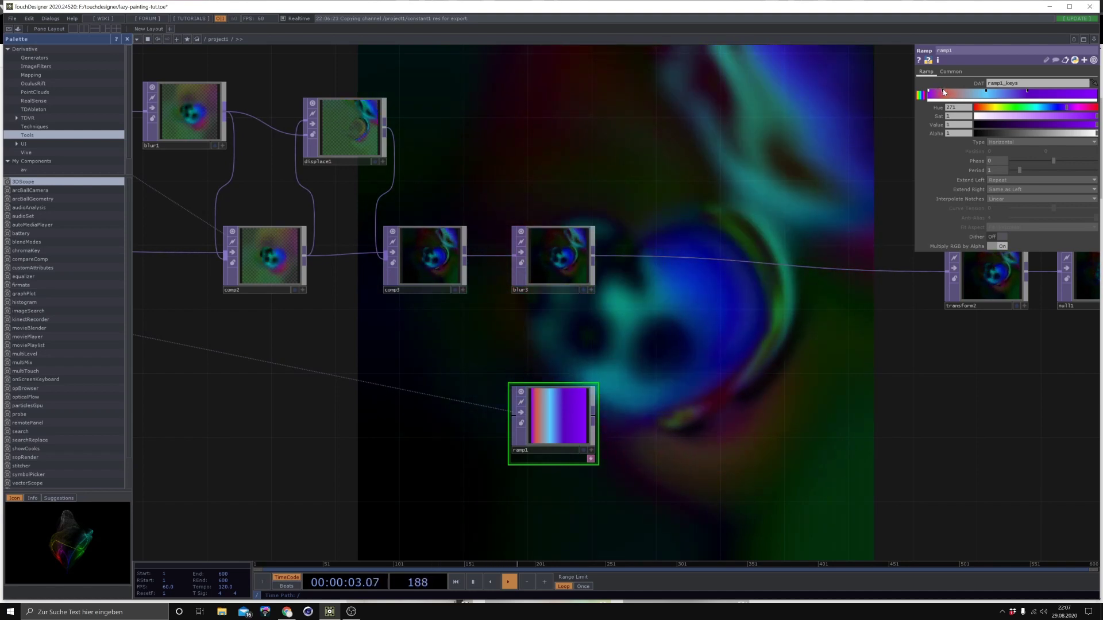
left_click_drag(1091, 126, 1097, 116)
left_click_drag(976, 108, 982, 112)
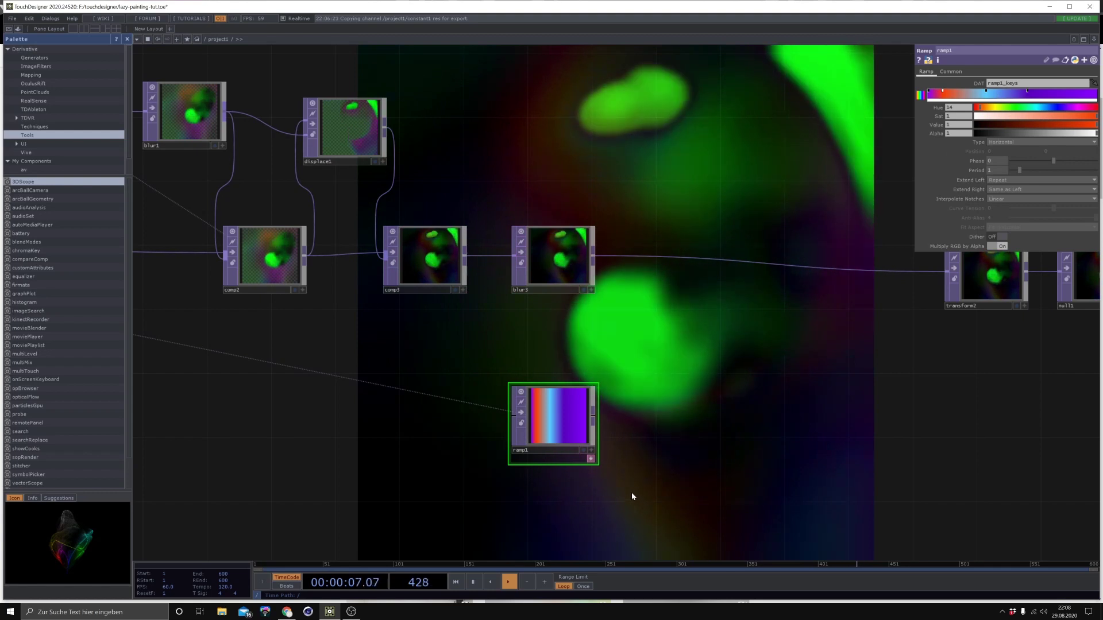
Remove the middle violet key and reposition the remaining ramp keys, placing orange near the centre and light blue closer to the end
left_click(1083, 93)
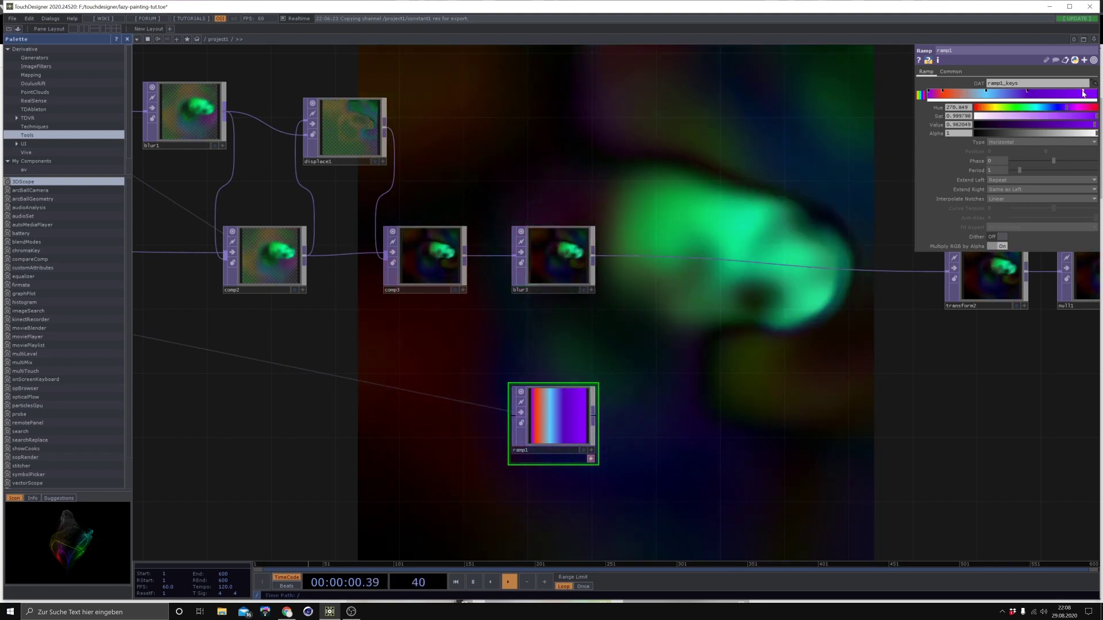
left_click(1049, 92)
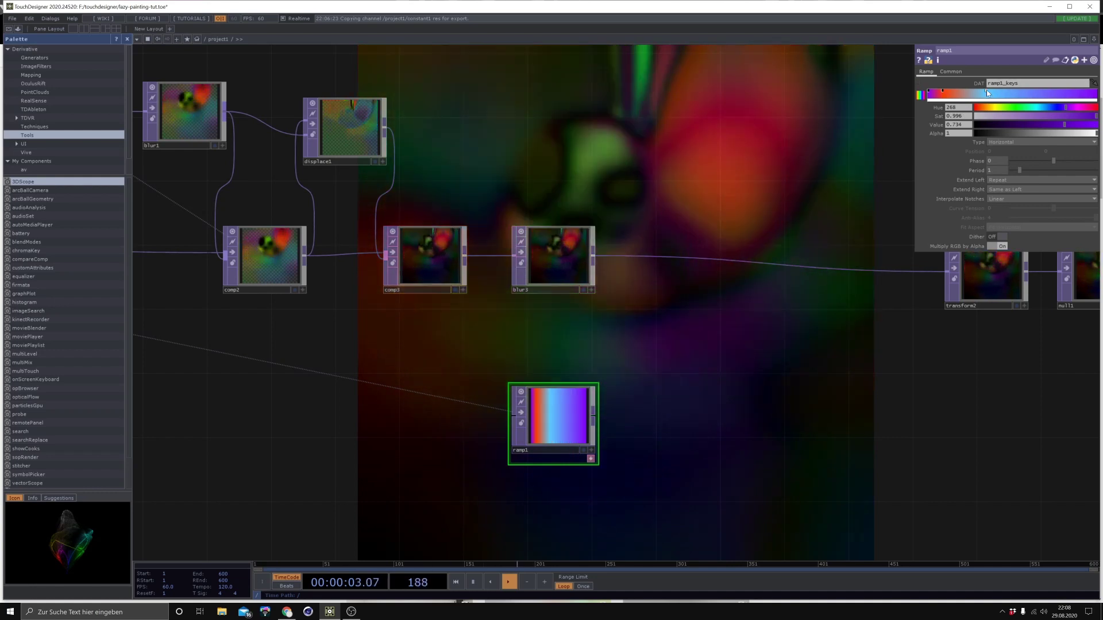
left_click_drag(946, 93, 1014, 100)
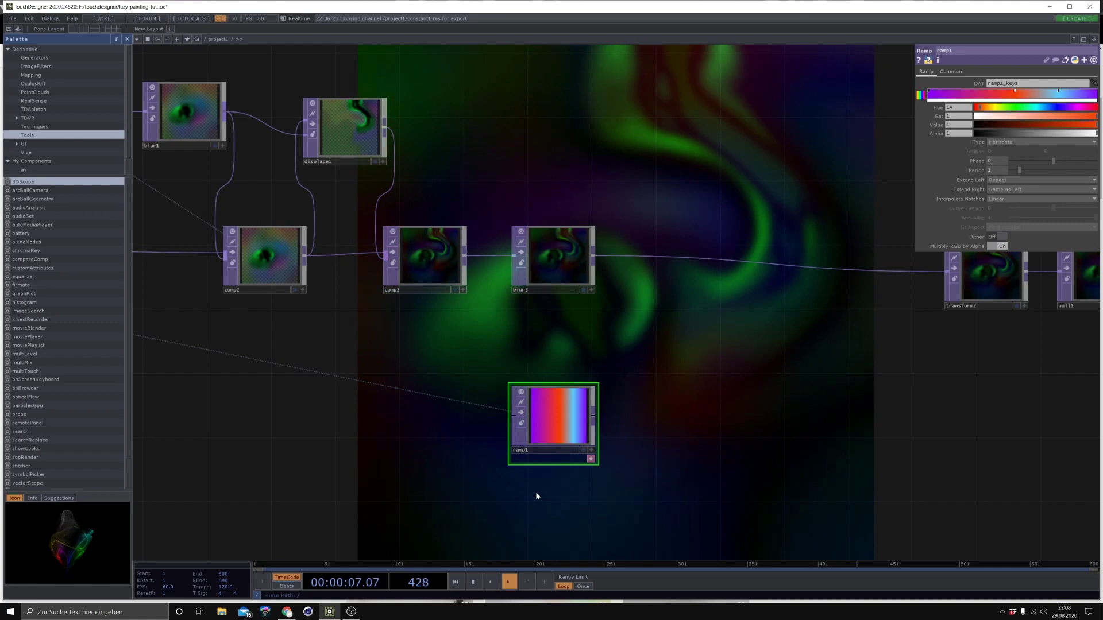
Insert a Lookup TOP between the third Blur and final Transform TOPs and connect the Ramp TOP to its second input
left_click_drag(658, 376, 591, 378)
right_click(649, 258)
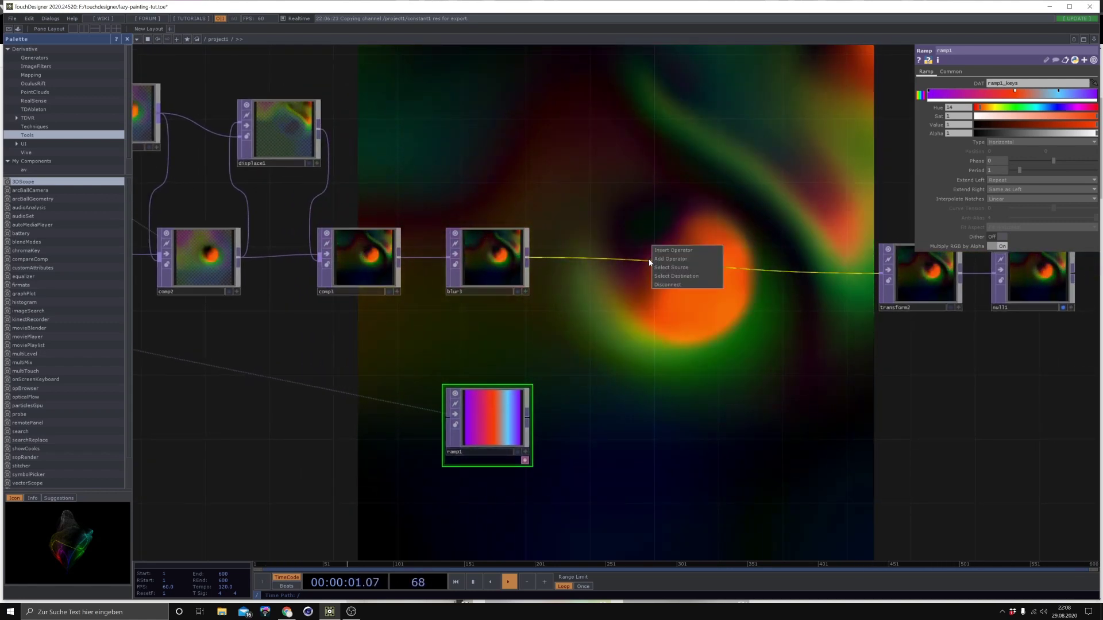
left_click(666, 251)
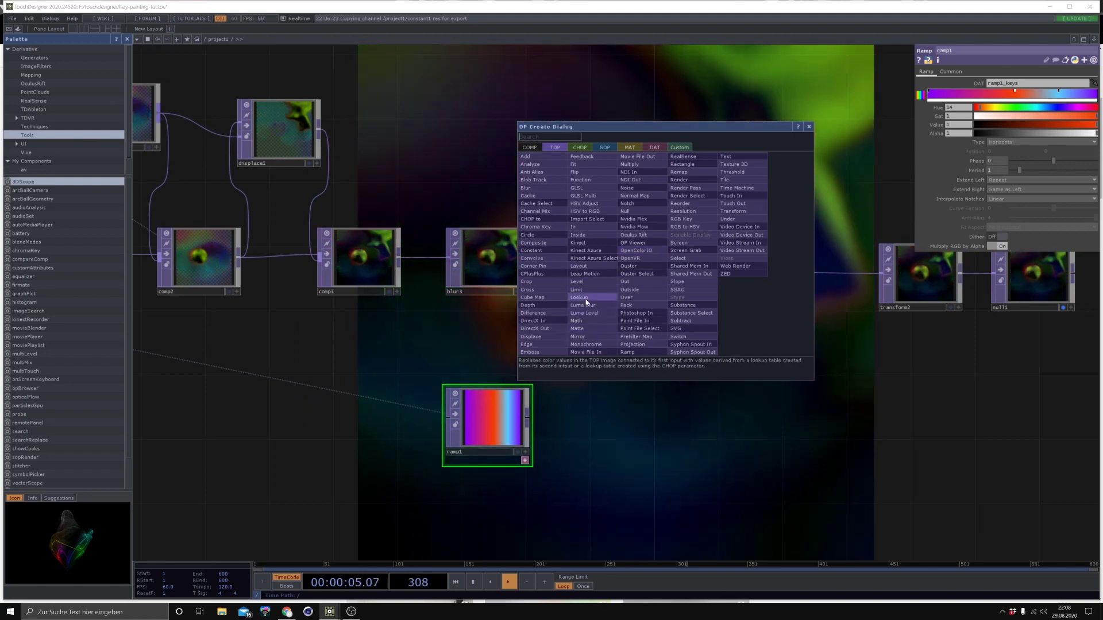
left_click(584, 311)
left_click(711, 281)
left_click_drag(527, 414, 662, 274)
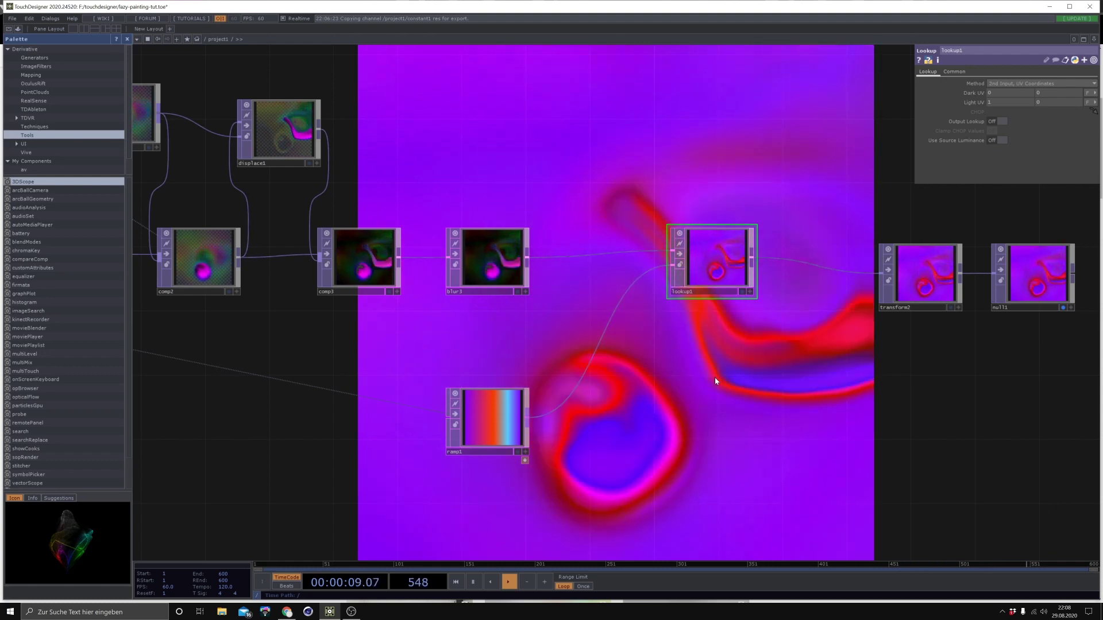
Insert a Monochrome TOP between the third Blur and Lookup TOPs, shifting the Blur TOP back toward the third Composite to make room
left_click(495, 275)
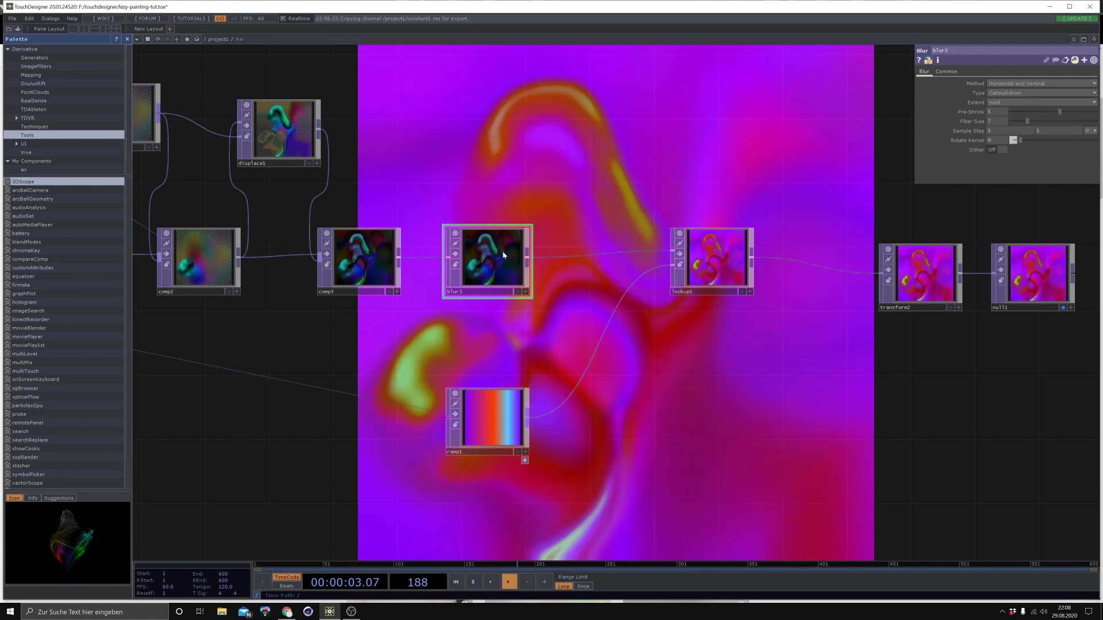
right_click(562, 258)
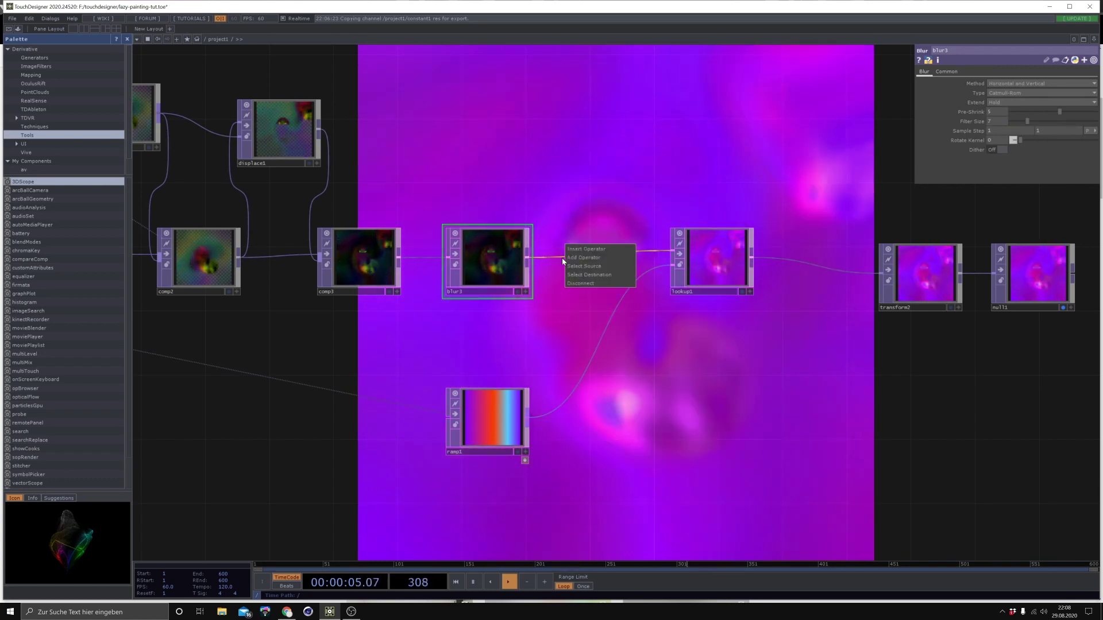
left_click(583, 253)
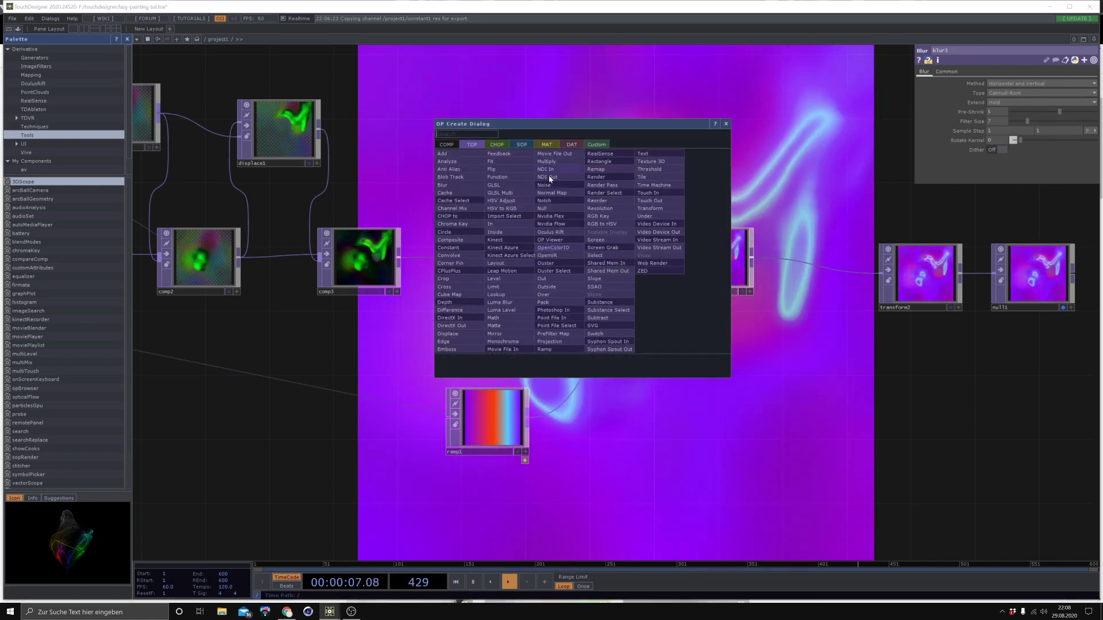
left_click(513, 340)
left_click(572, 273)
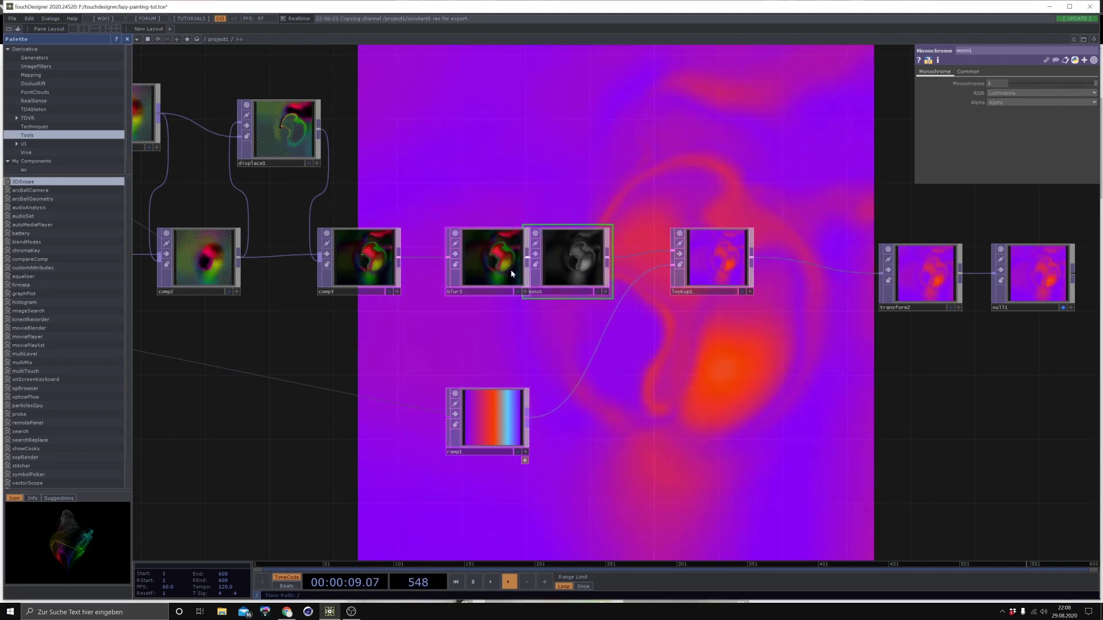
left_click_drag(512, 273, 480, 272)
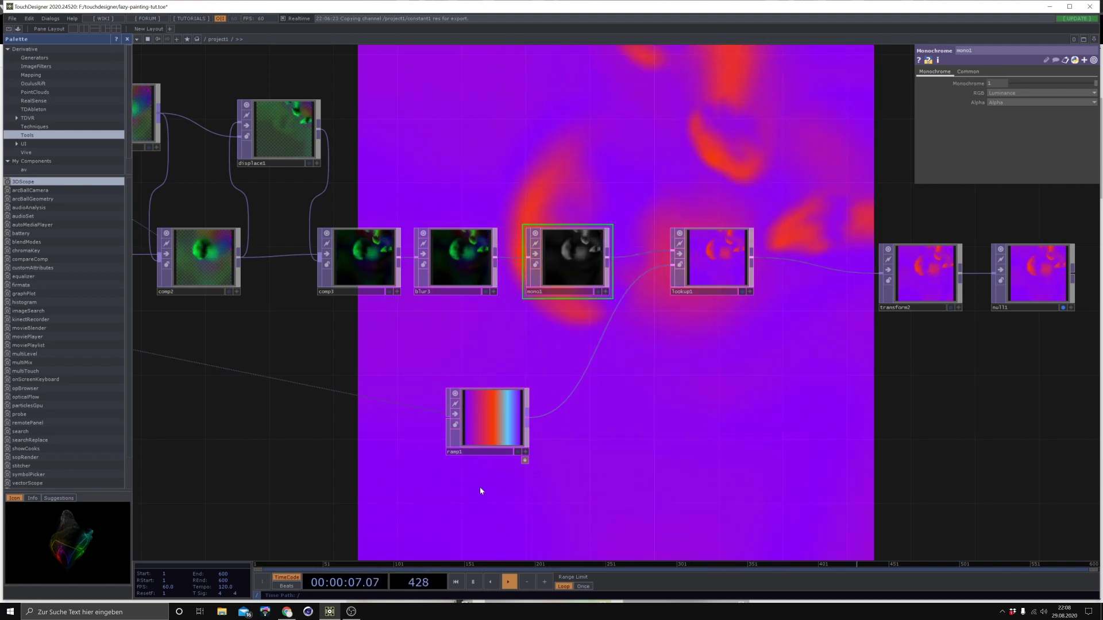
Darken the first violet key of the ramp by setting its value to 0.131
left_click(491, 438)
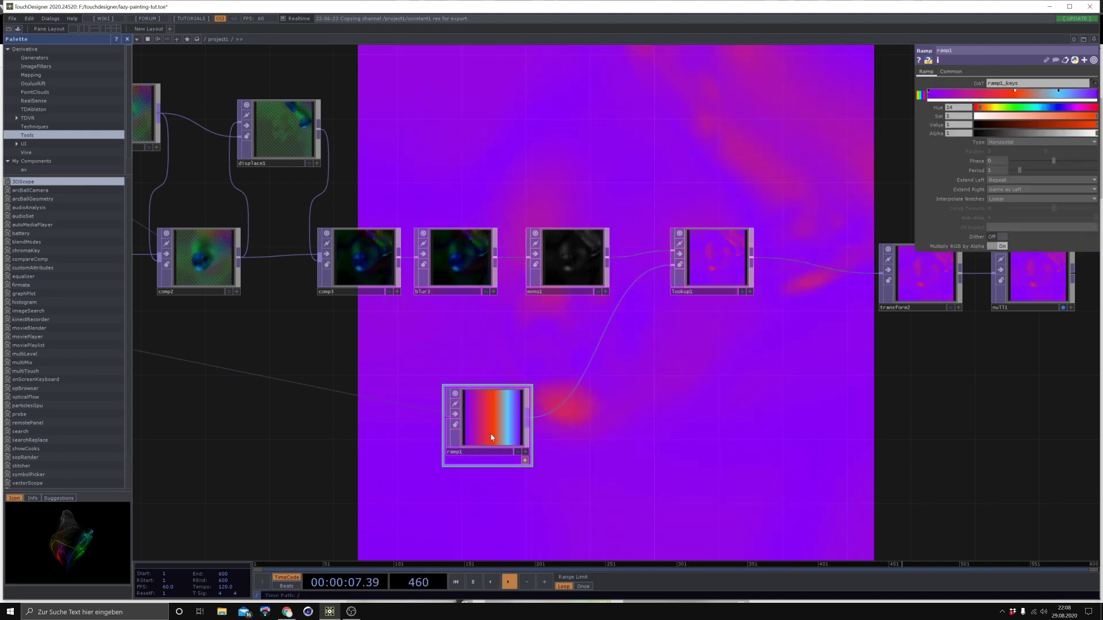
left_click(928, 92)
left_click_drag(1036, 124, 994, 123)
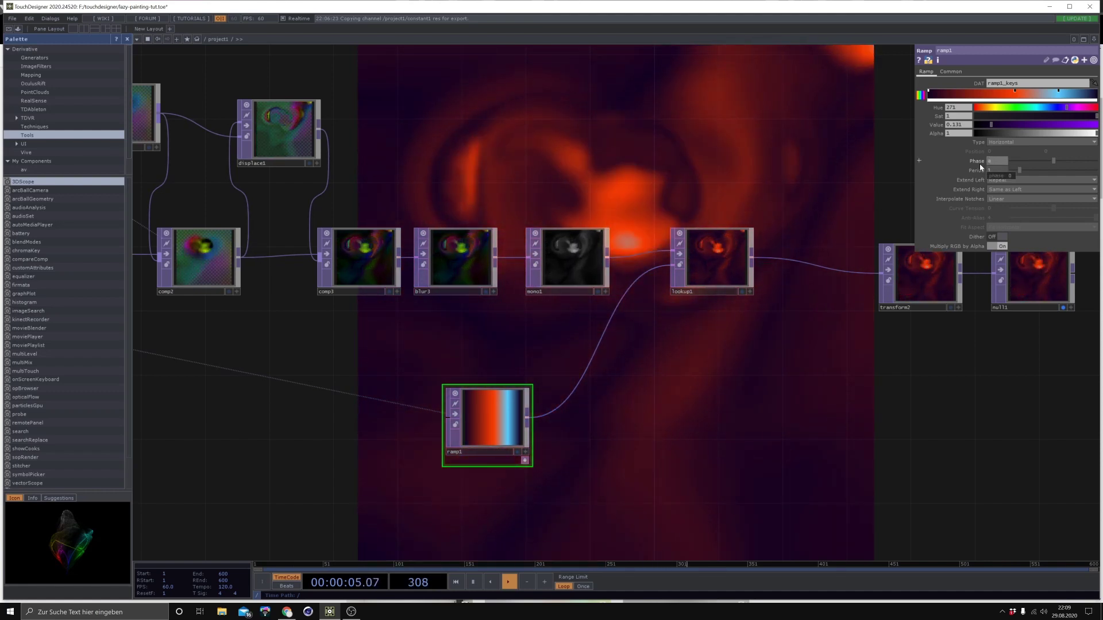
Animate the ramp's Phase with the expression absTime.seconds*.2
type("absTime.")
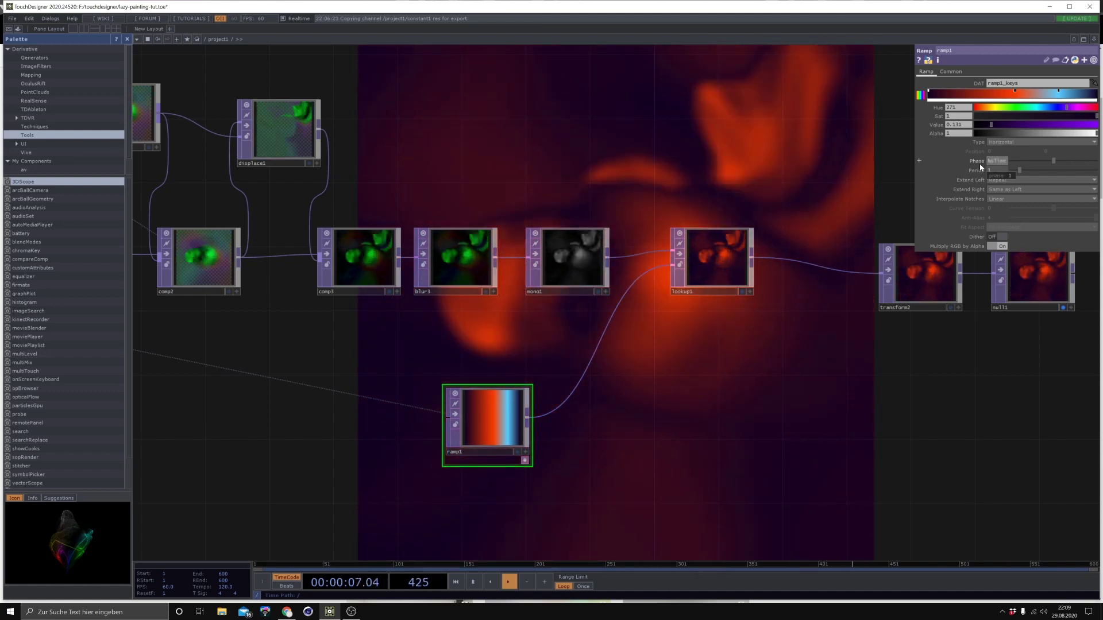
type("seconds")
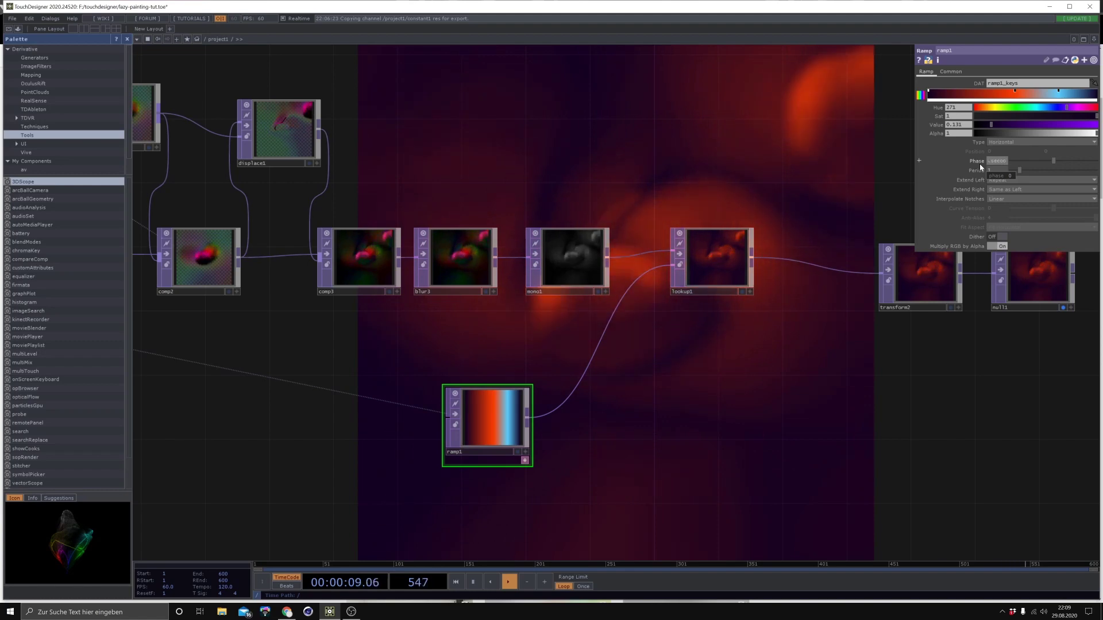
key("Return")
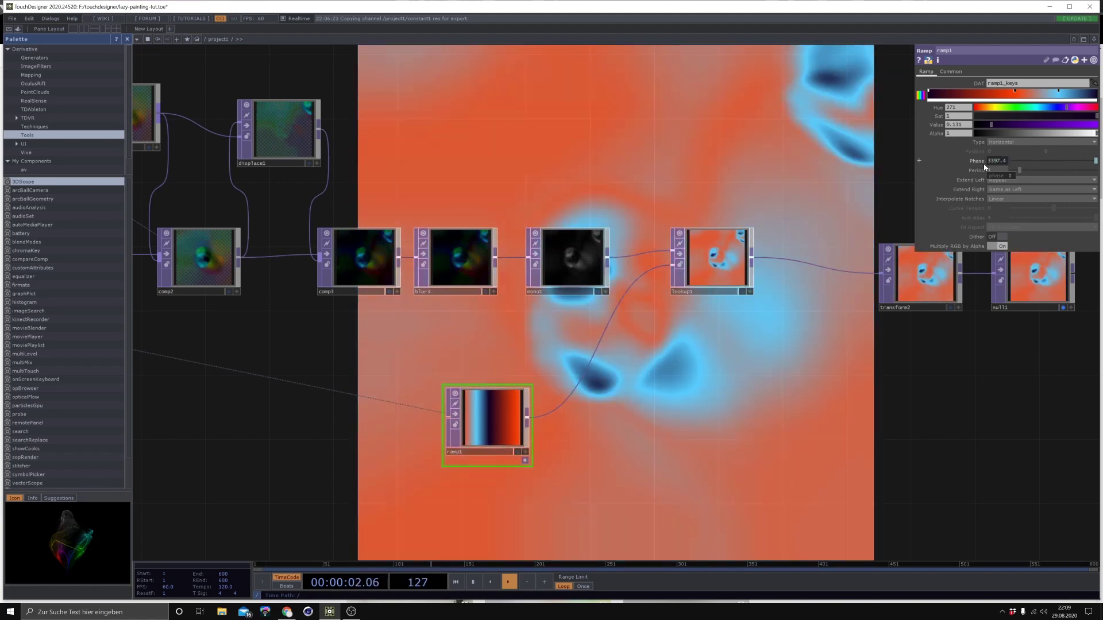
left_click(983, 163)
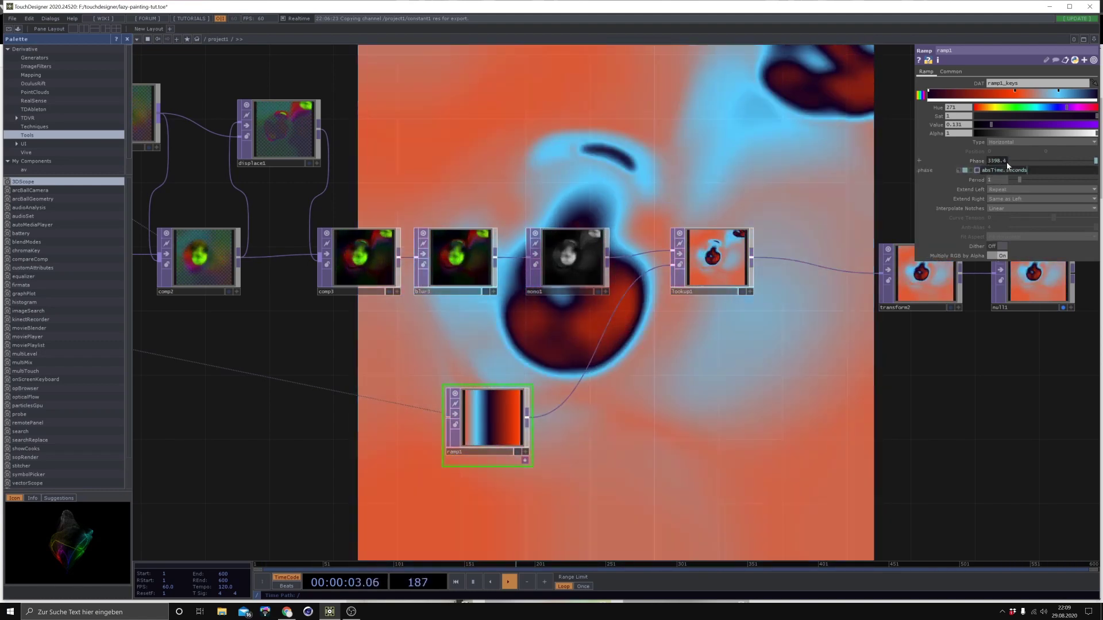
type("*.2")
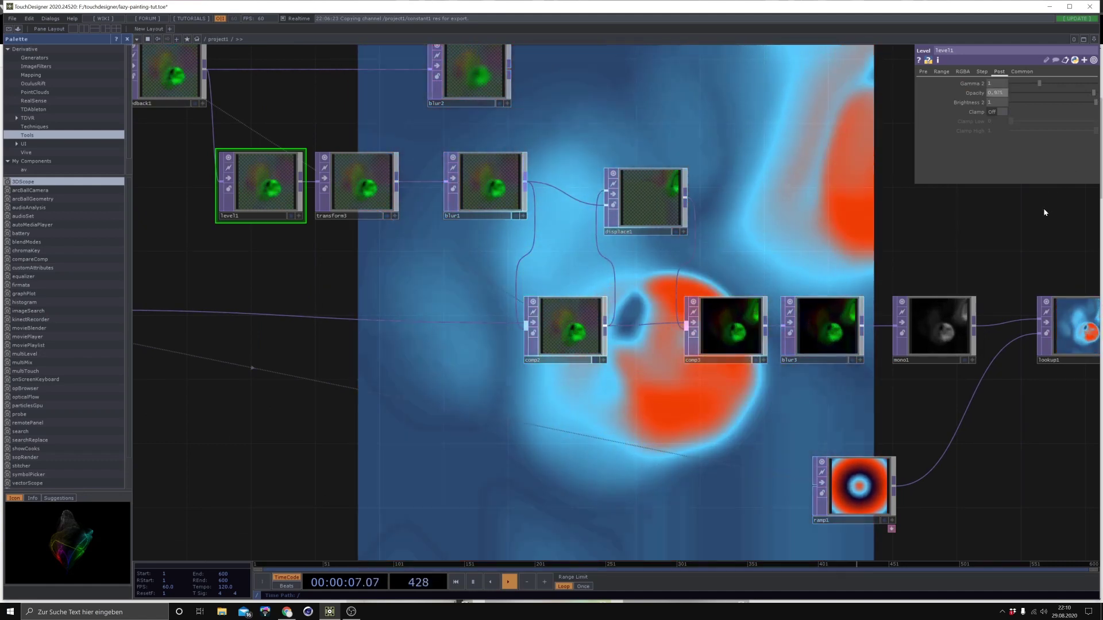
scroll(963, 484, "down", 2)
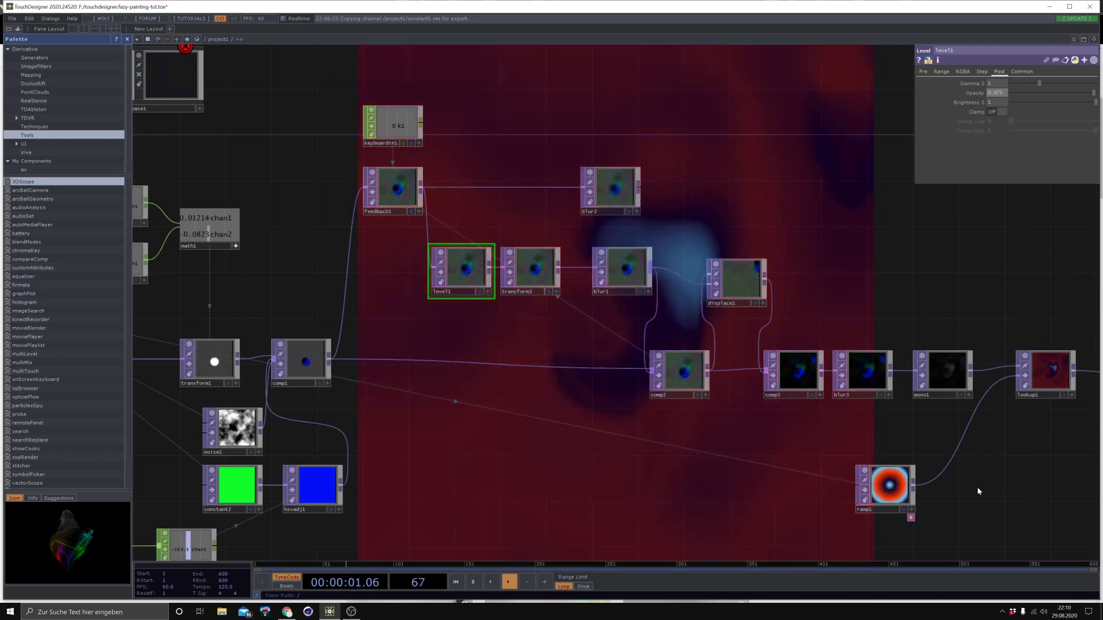
scroll(977, 487, "down", 2)
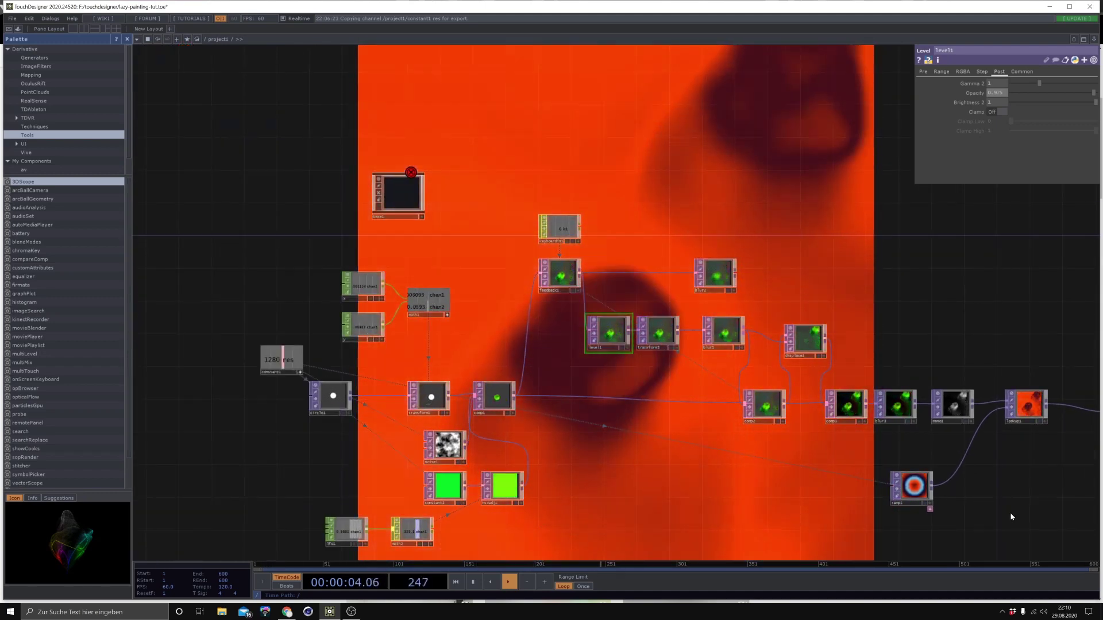
left_click_drag(1041, 465, 692, 436)
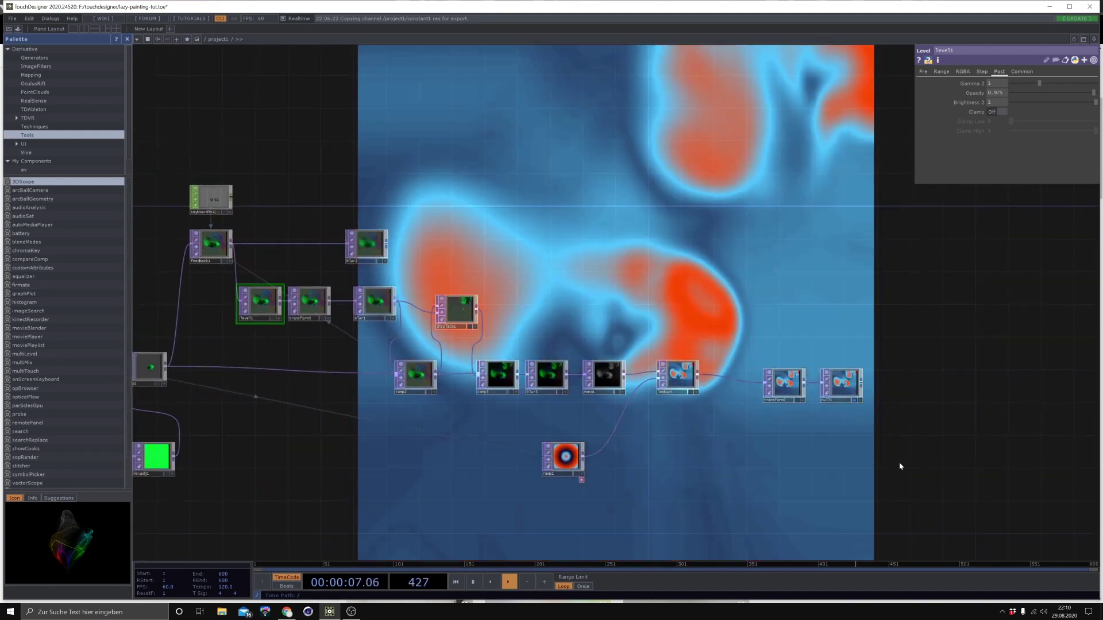
left_click_drag(915, 453, 815, 475)
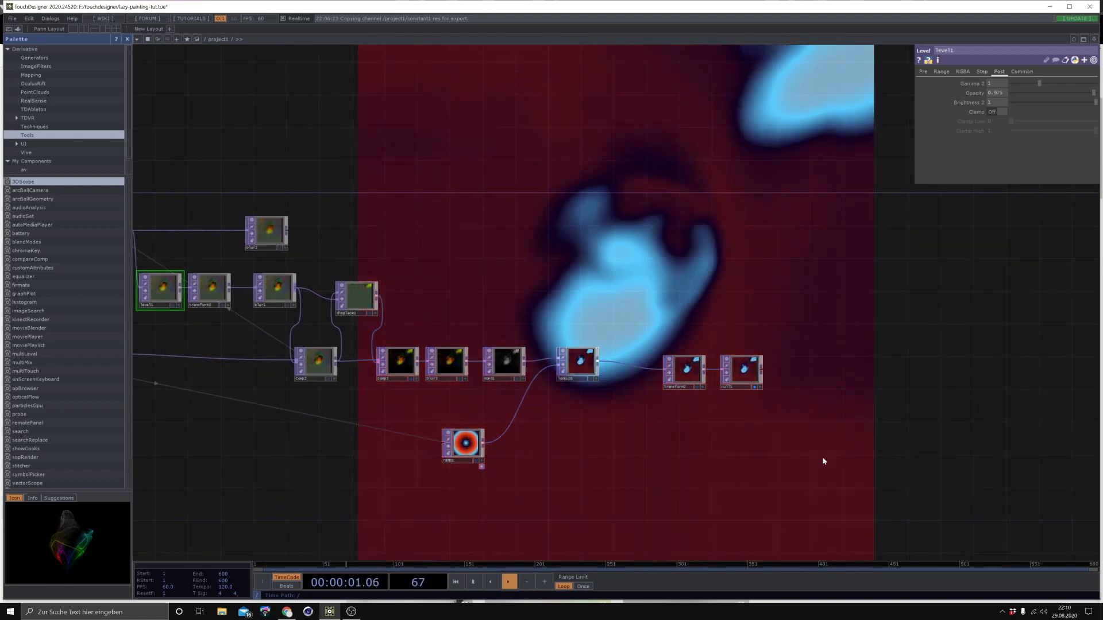
scroll(829, 449, "up", 6)
left_click_drag(617, 370, 731, 401)
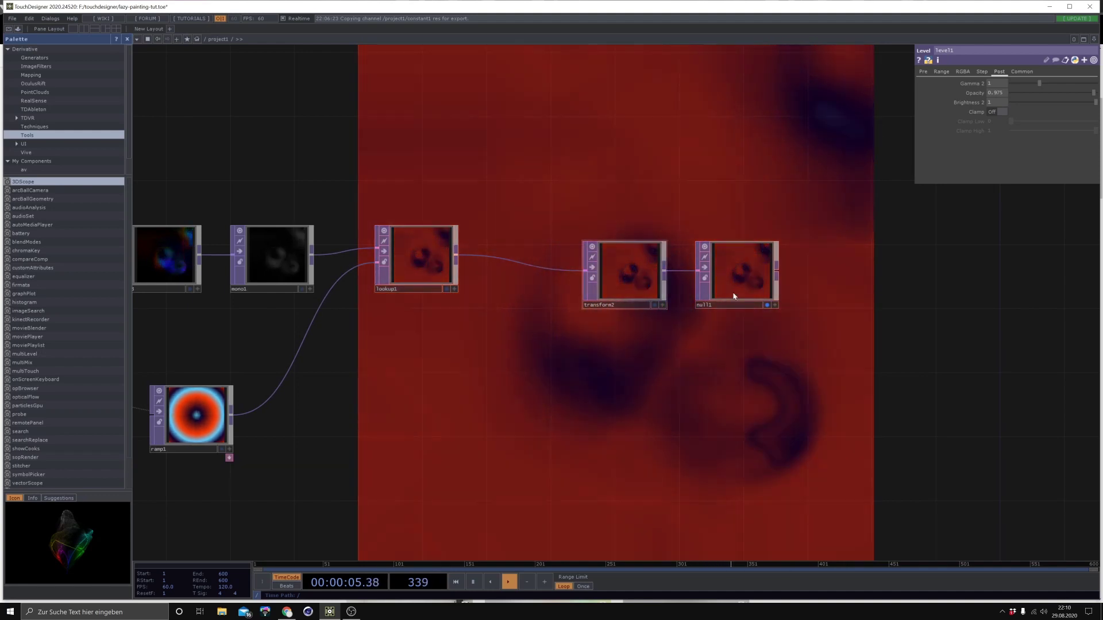
Move the final Null TOP further along the network and add a Noise TOP below the Transform TOP's output
left_click_drag(811, 337, 448, 380)
left_click_drag(379, 319, 716, 303)
left_click(301, 315)
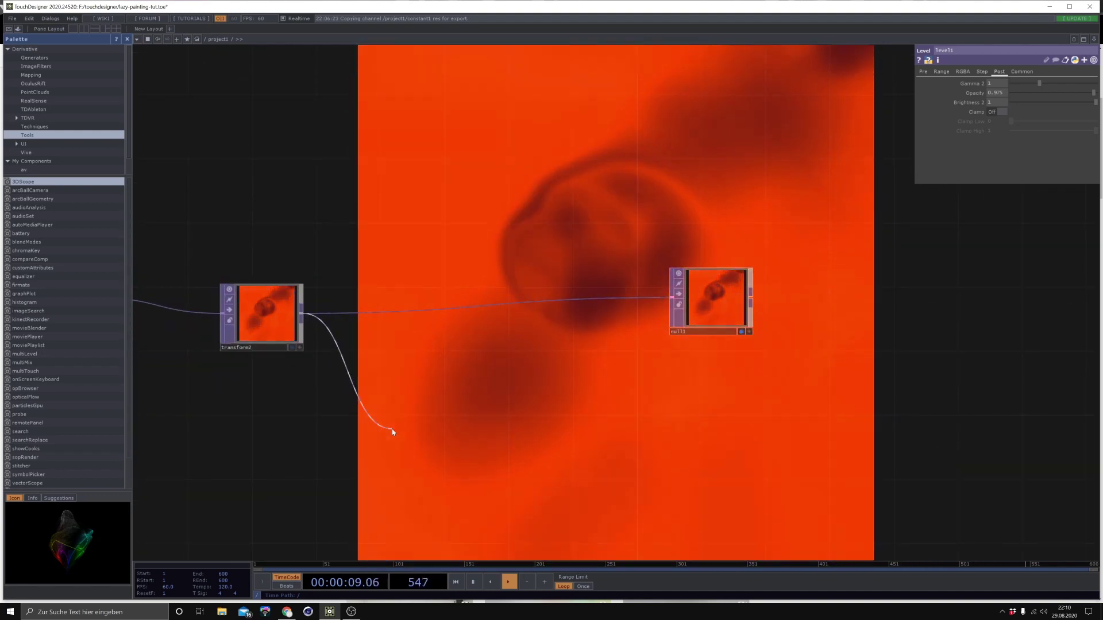
left_click(438, 430)
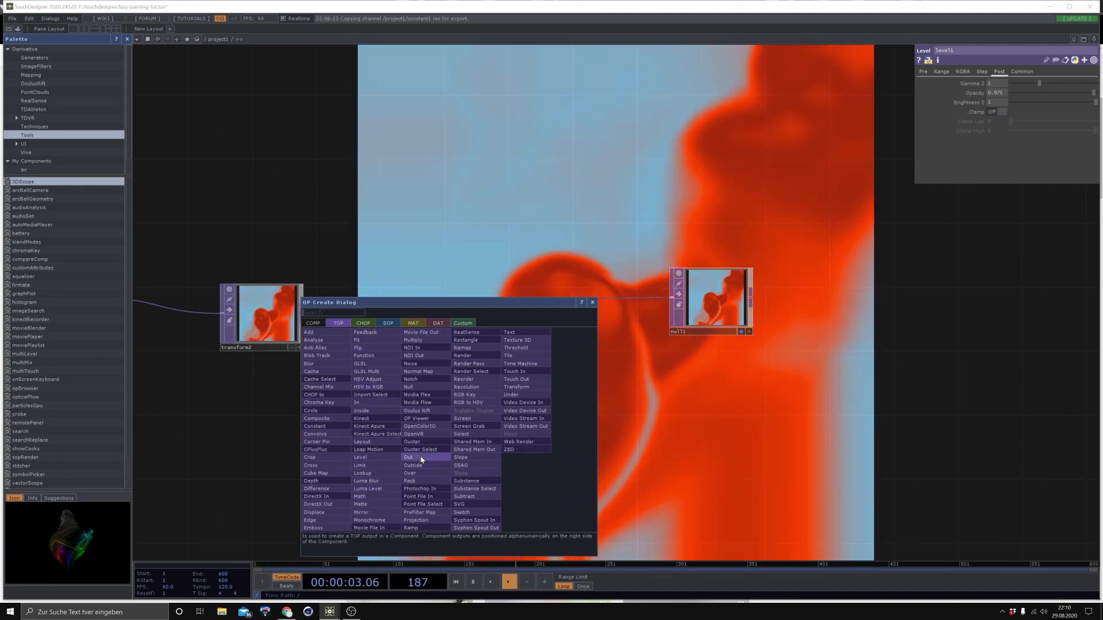
left_click(411, 363)
left_click(430, 416)
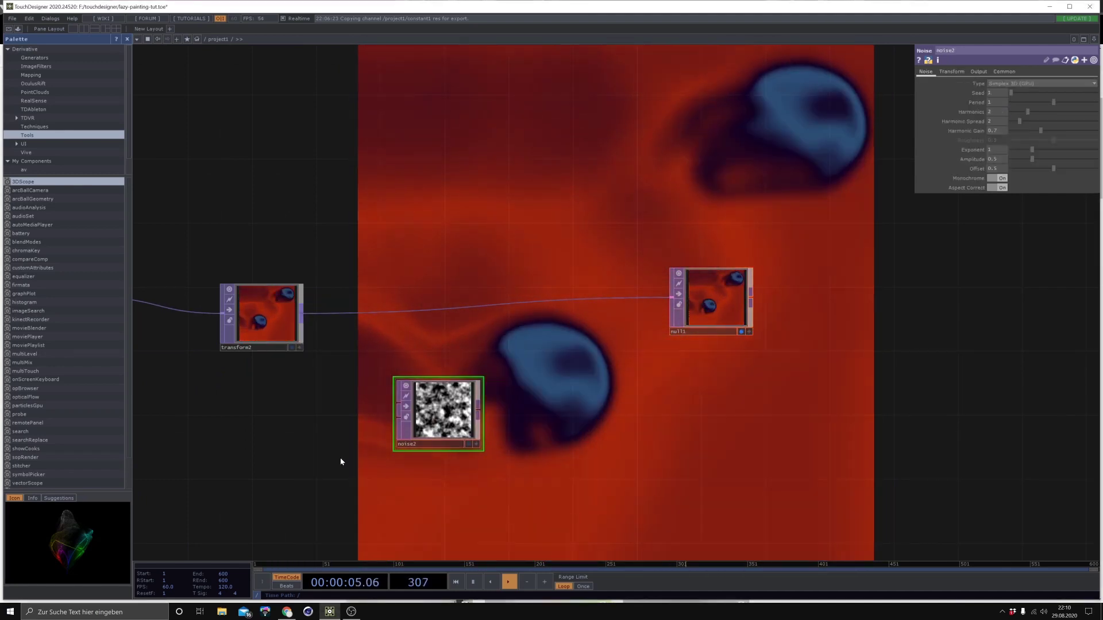
Drive both resolution values of the new Noise TOP from the constant's 1280 res channel
scroll(356, 454, "down", 5)
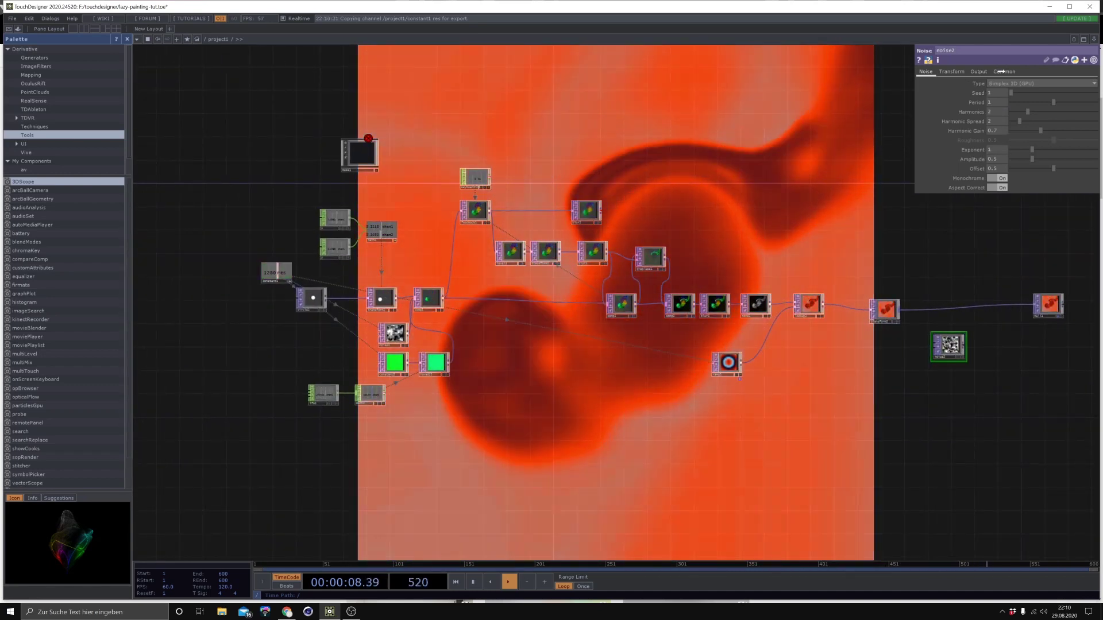
left_click(1003, 71)
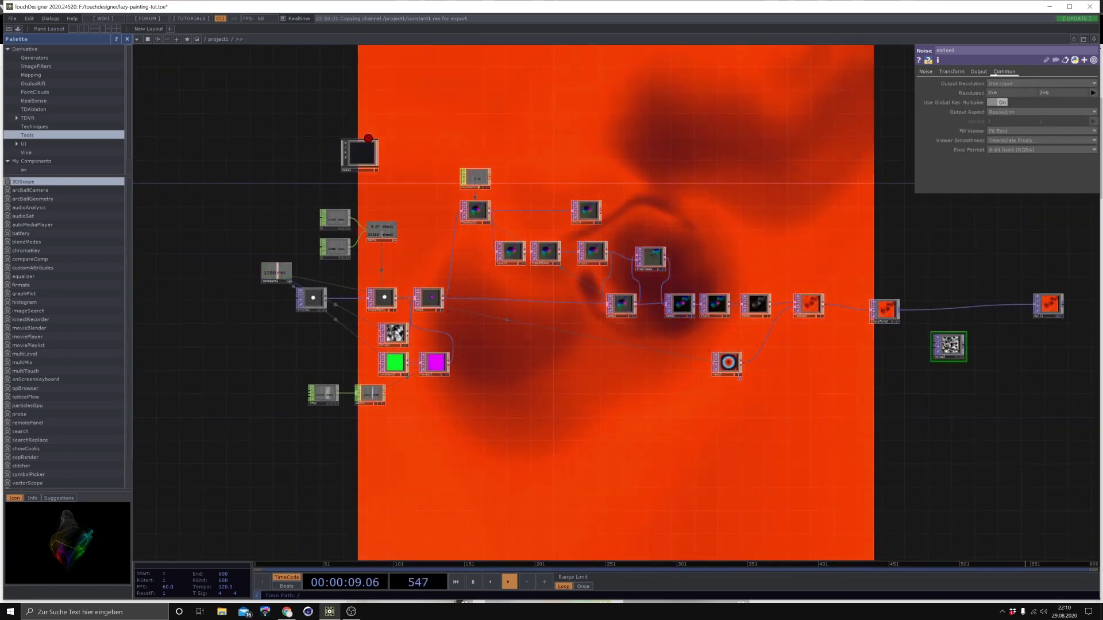
left_click(976, 90)
Feed the final Transform TOP into the Noise TOP's second input and display the noise in the background
scroll(709, 443, "up", 5)
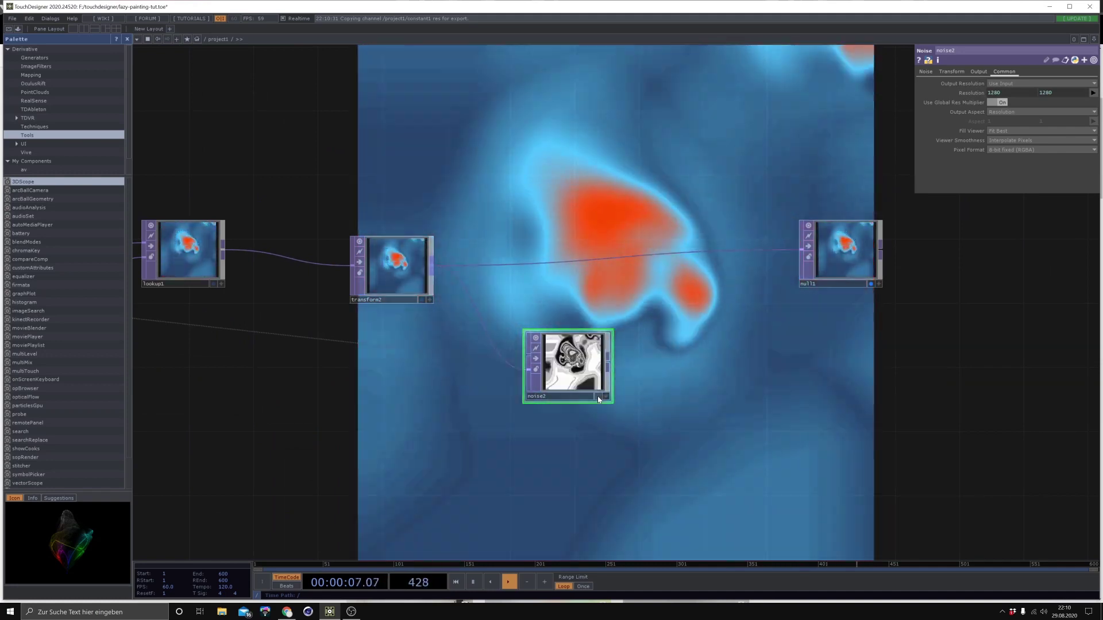
left_click(598, 396)
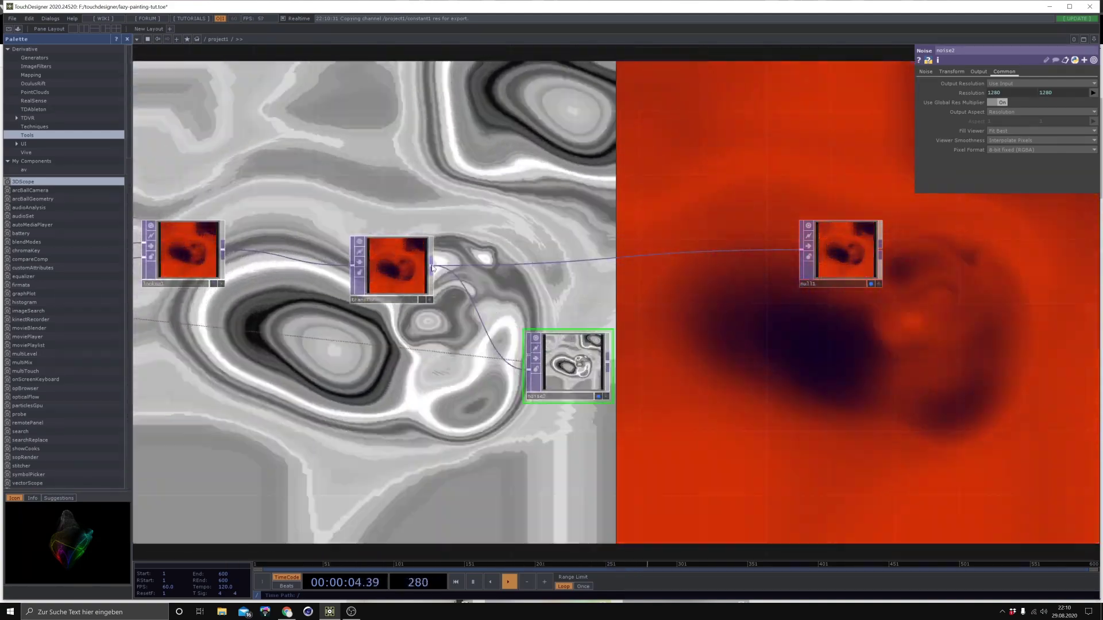
Try feeding the final Transform TOP into the Noise TOP's first input as well, and disconnect it again
left_click_drag(433, 268, 522, 354)
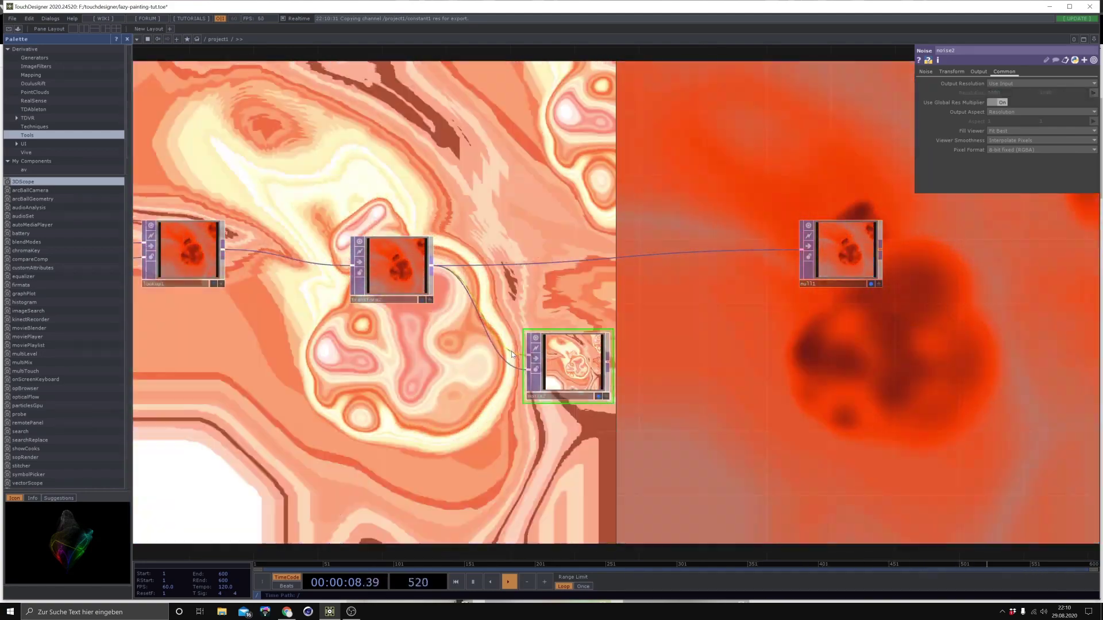
right_click(514, 340)
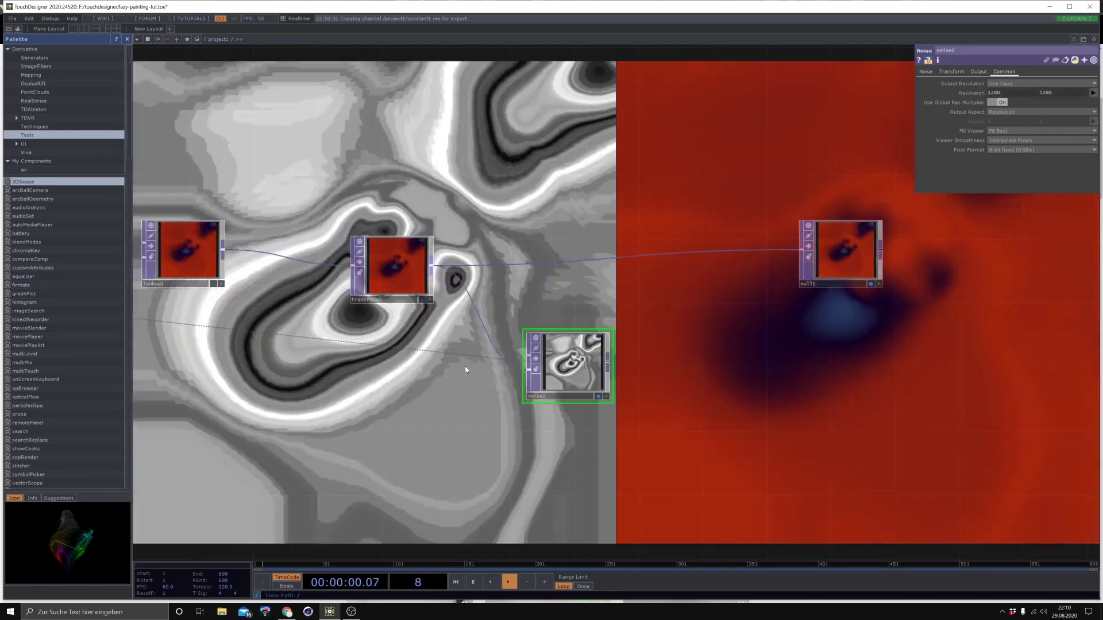
left_click_drag(465, 369, 508, 376)
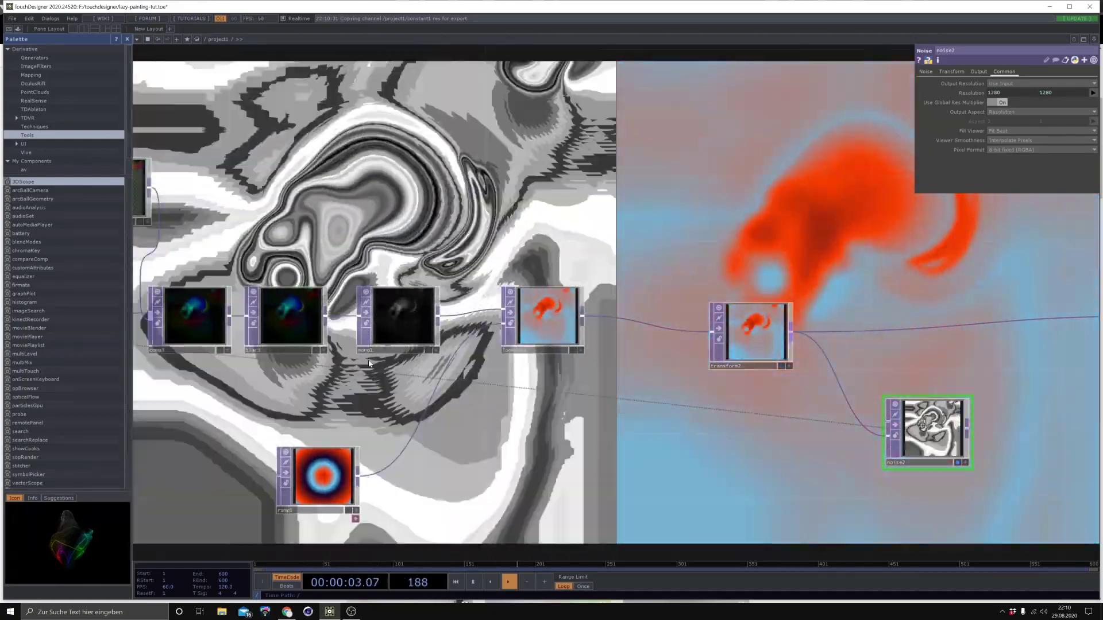
Check the blend operation of the first Composite TOP, keeping Multiply selected
left_click_drag(370, 363, 850, 367)
left_click_drag(324, 397, 459, 402)
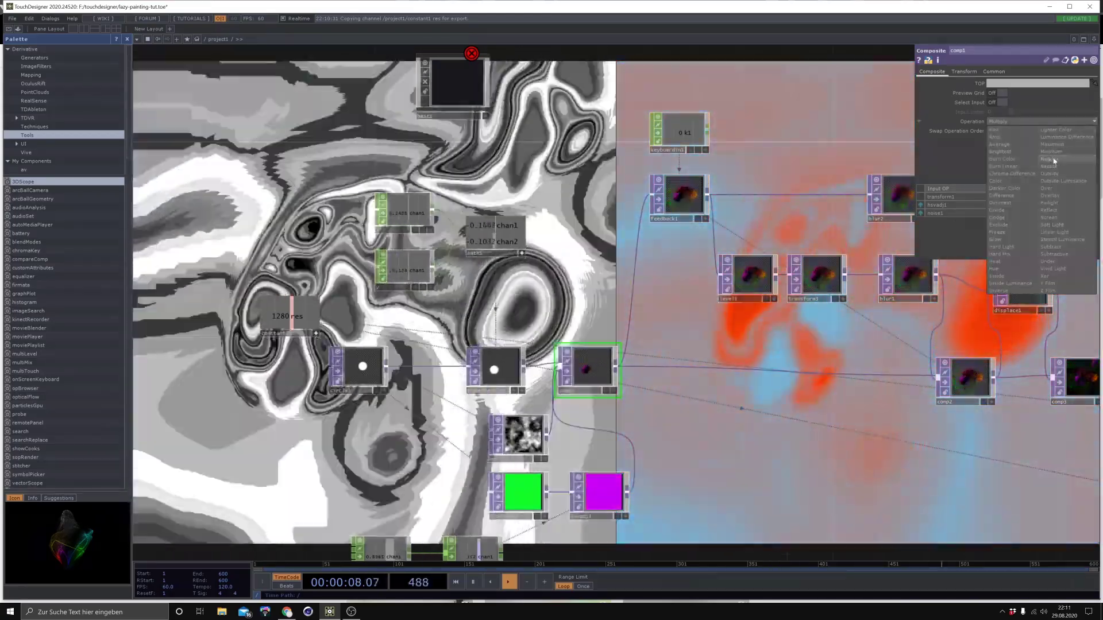
left_click(1055, 160)
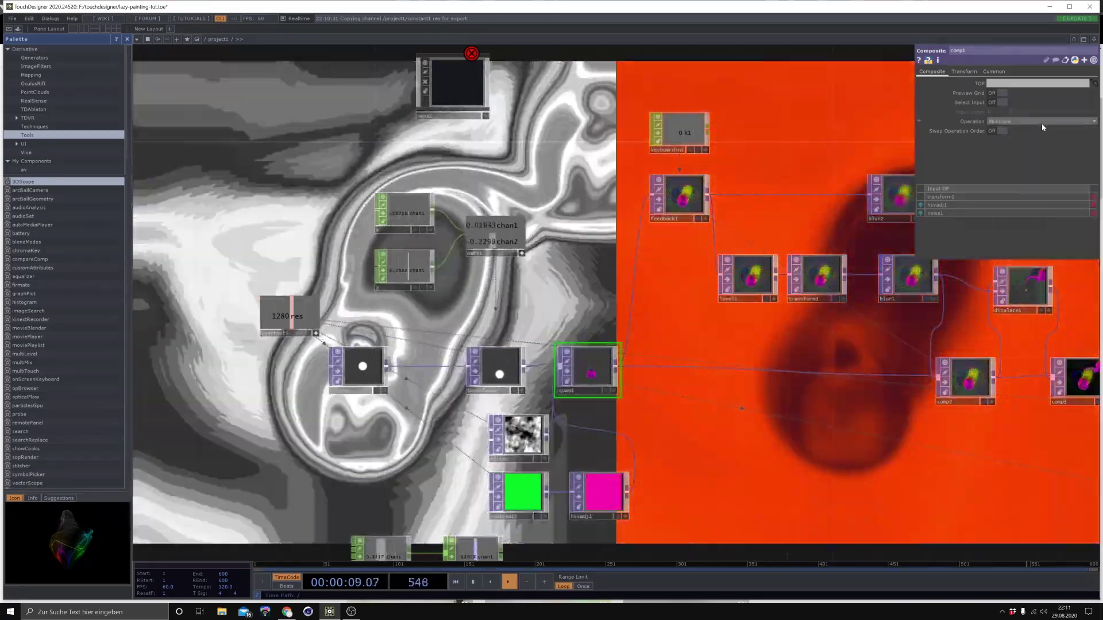
left_click(1042, 124)
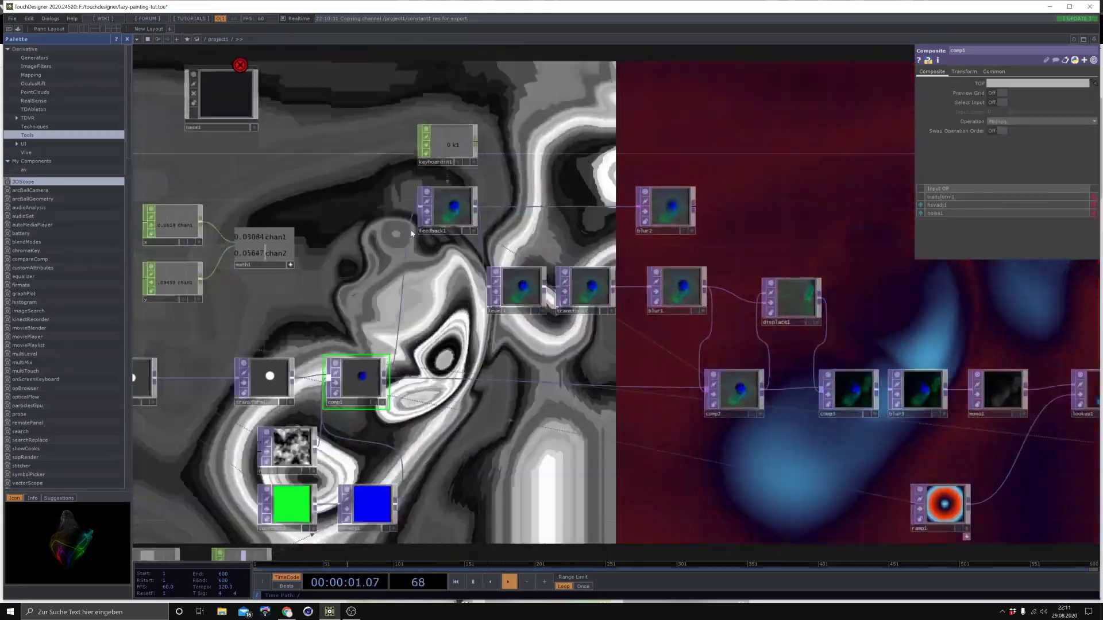
Set the Displace TOP's pixel format to 32-bit float (RGBA)
left_click_drag(785, 278, 672, 299)
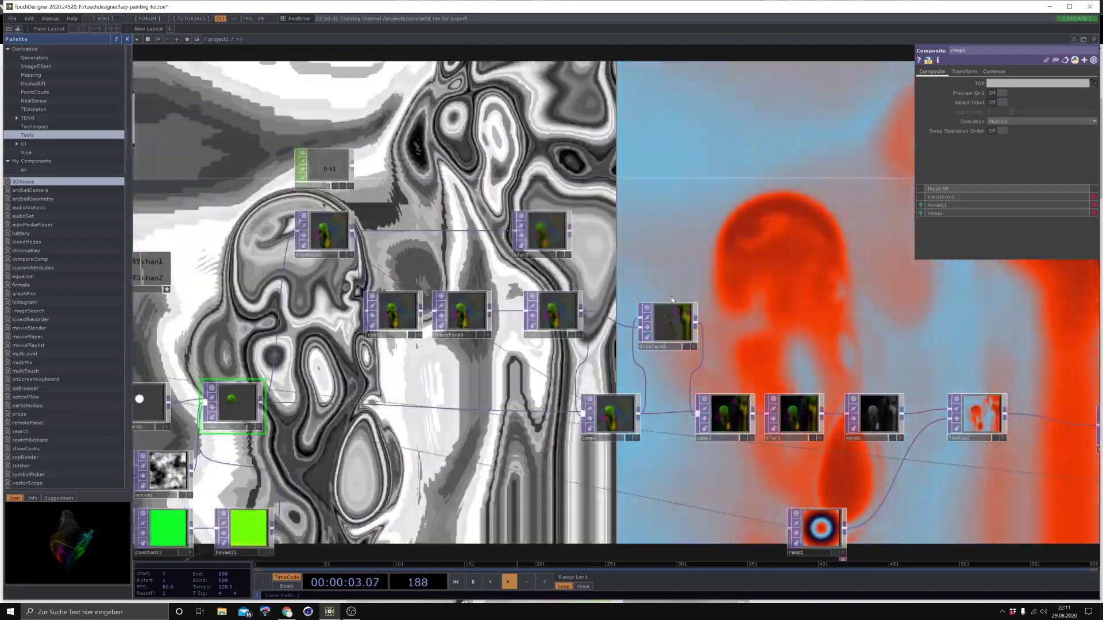
left_click(666, 328)
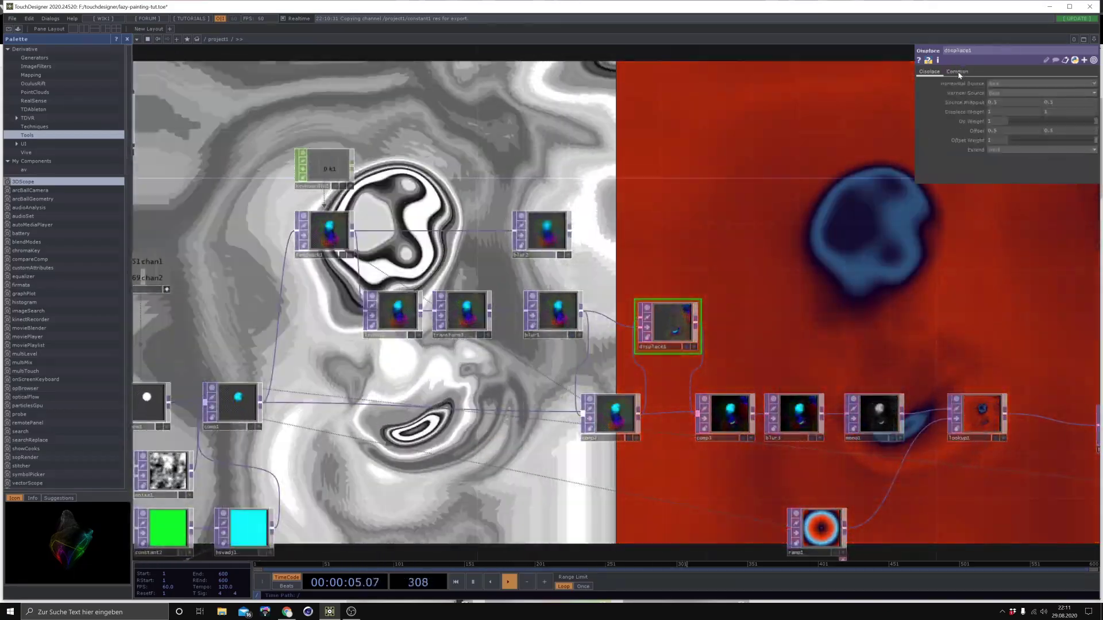
left_click(958, 72)
left_click(1013, 178)
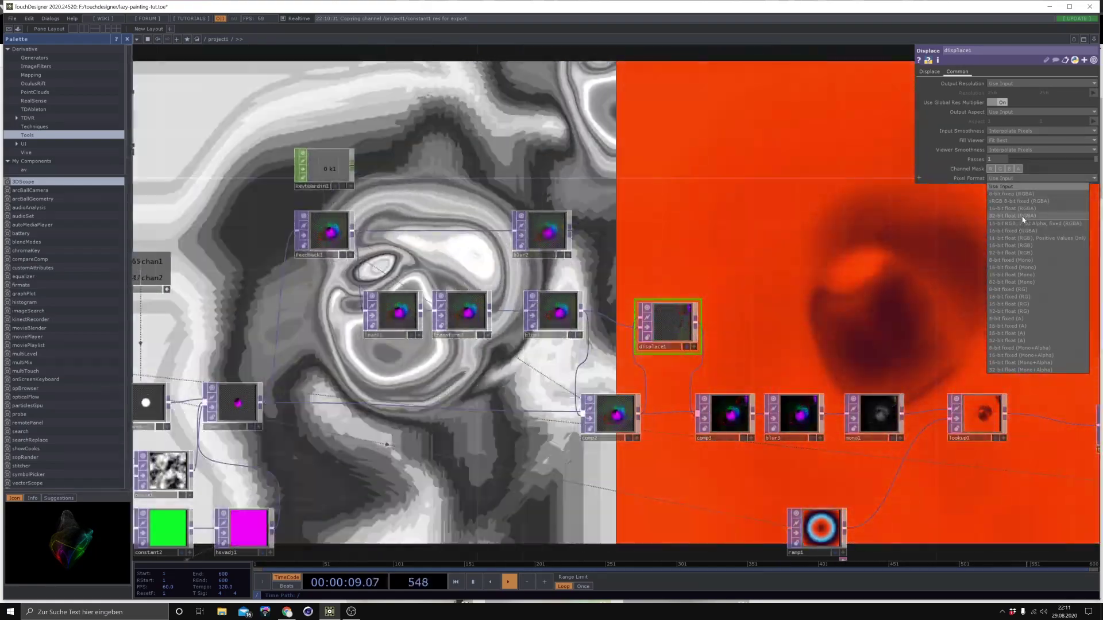
left_click(1023, 217)
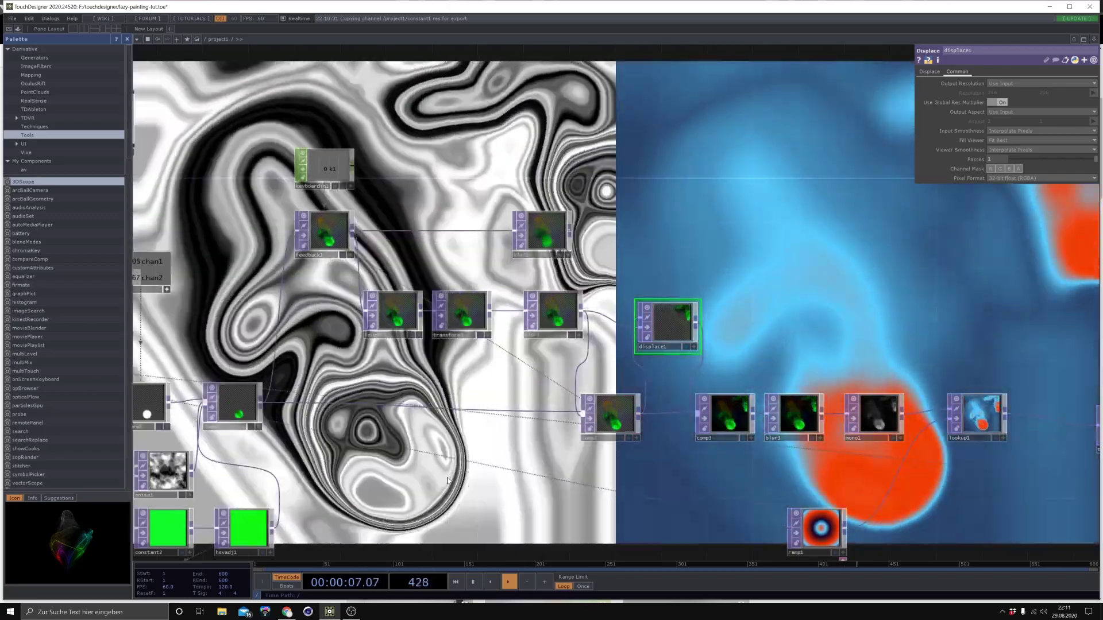
left_click_drag(447, 481, 629, 362)
left_click(440, 301)
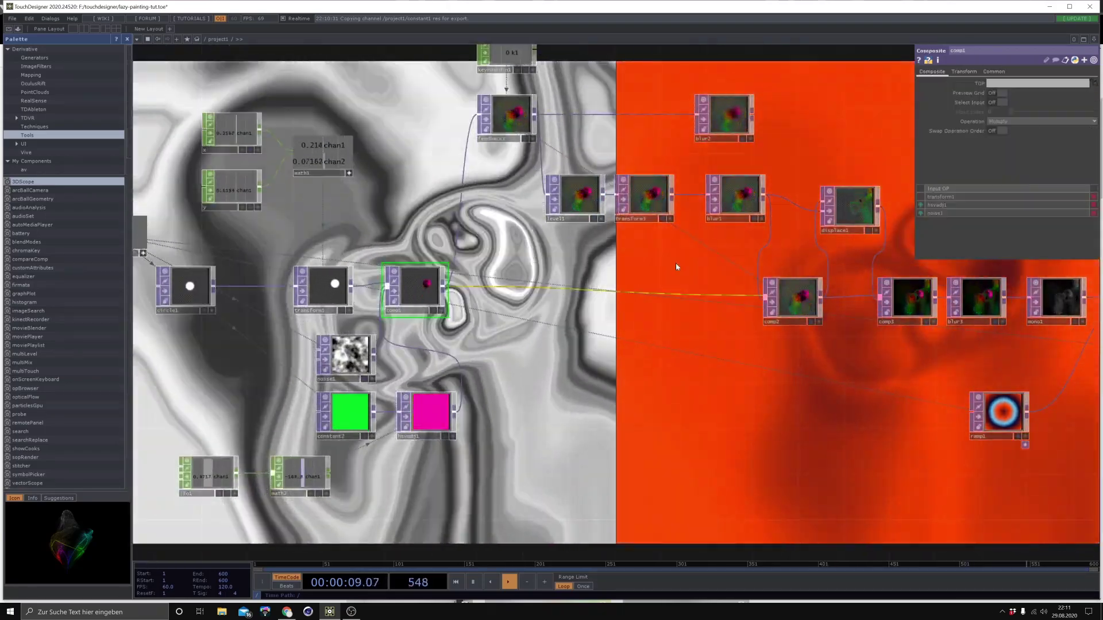
left_click_drag(698, 441, 432, 473)
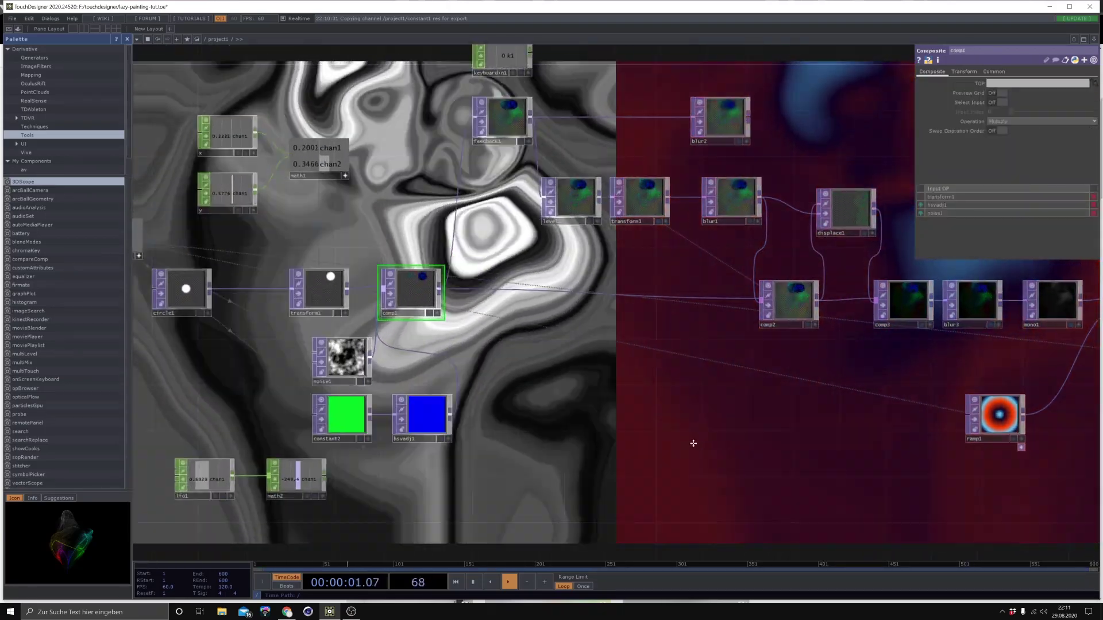
Set the new Noise TOP's Period to 2, keep Harmonics at 2, and turn off Monochrome
left_click_drag(746, 462, 453, 441)
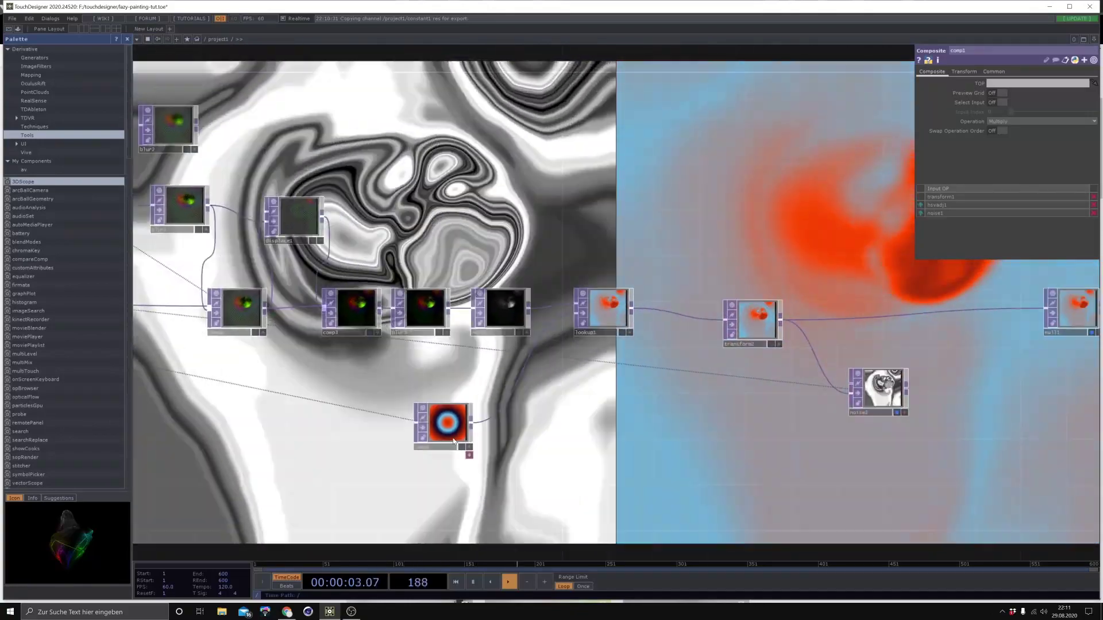
scroll(1060, 366, "up", 3)
scroll(671, 373, "up", 3)
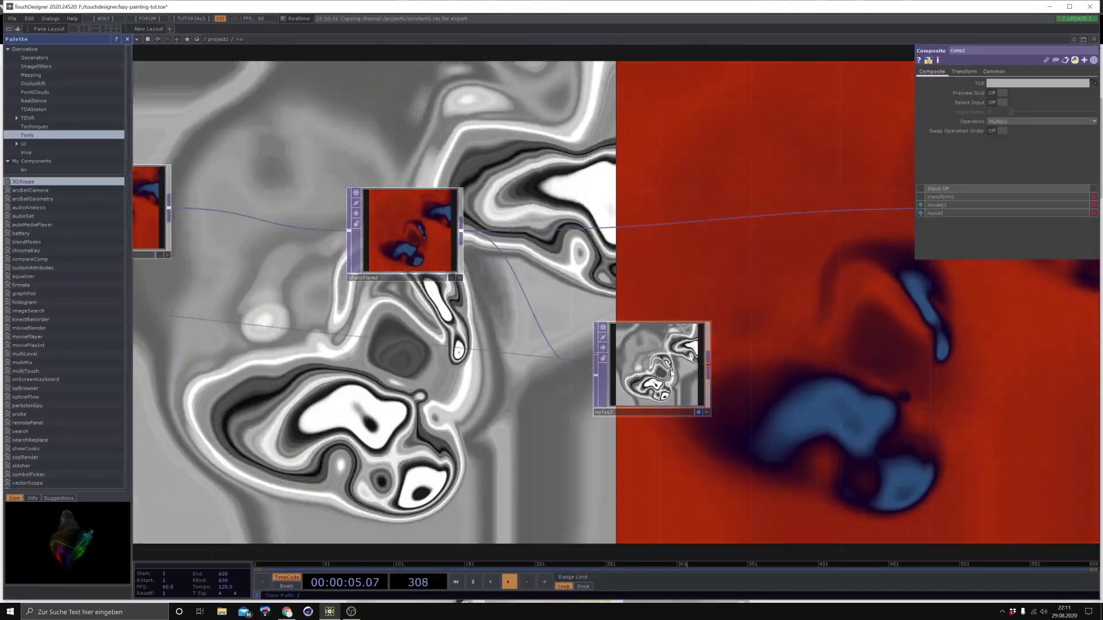
left_click(671, 372)
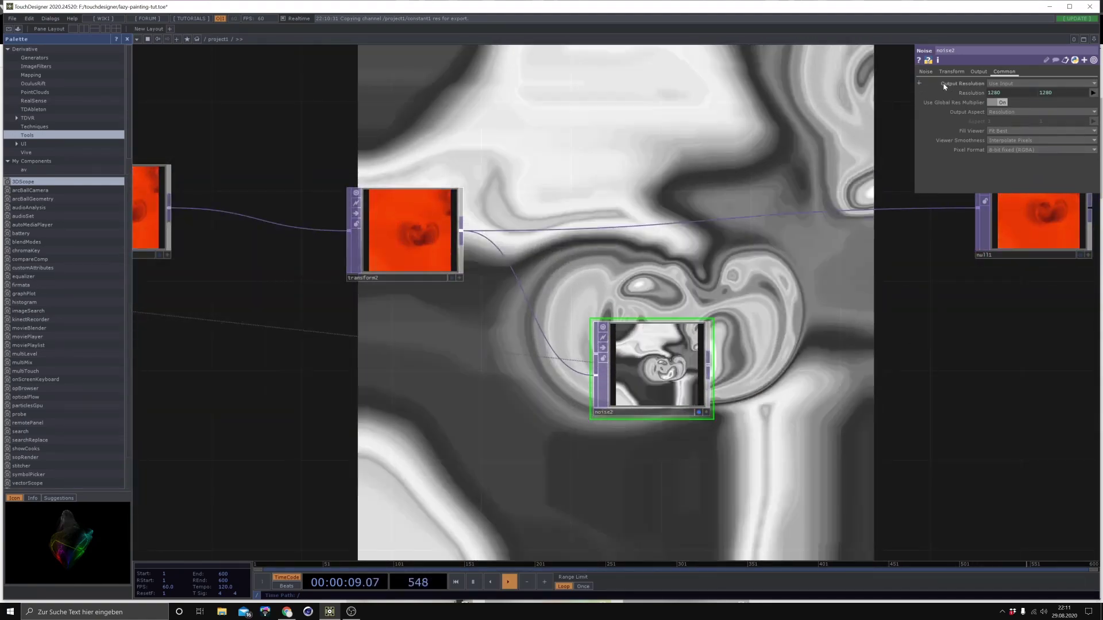
left_click(926, 71)
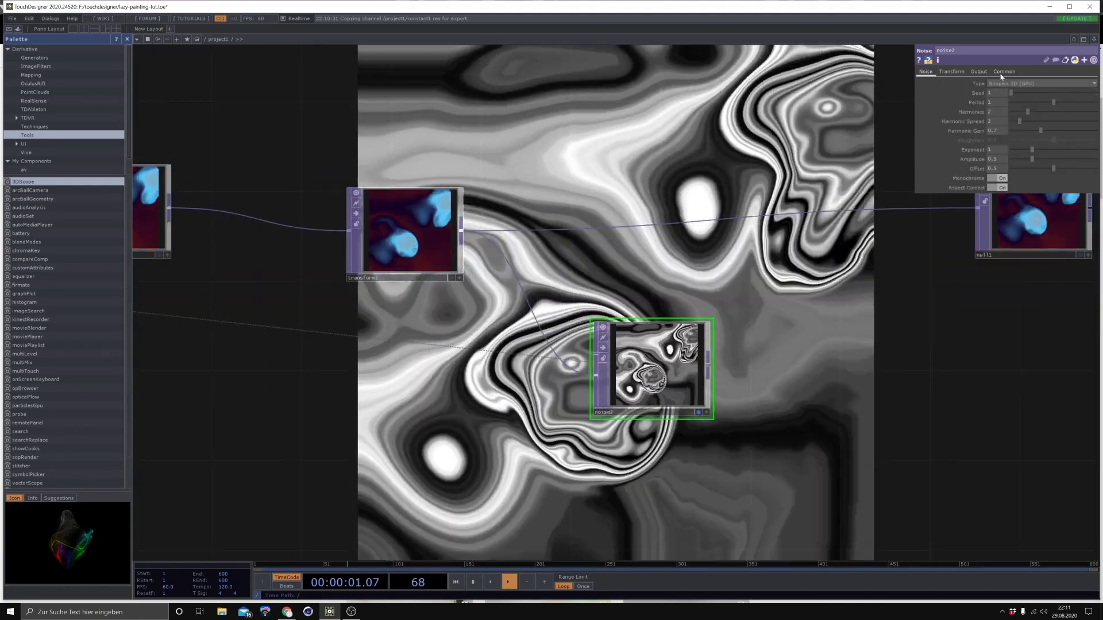
left_click_drag(1053, 102, 1100, 106)
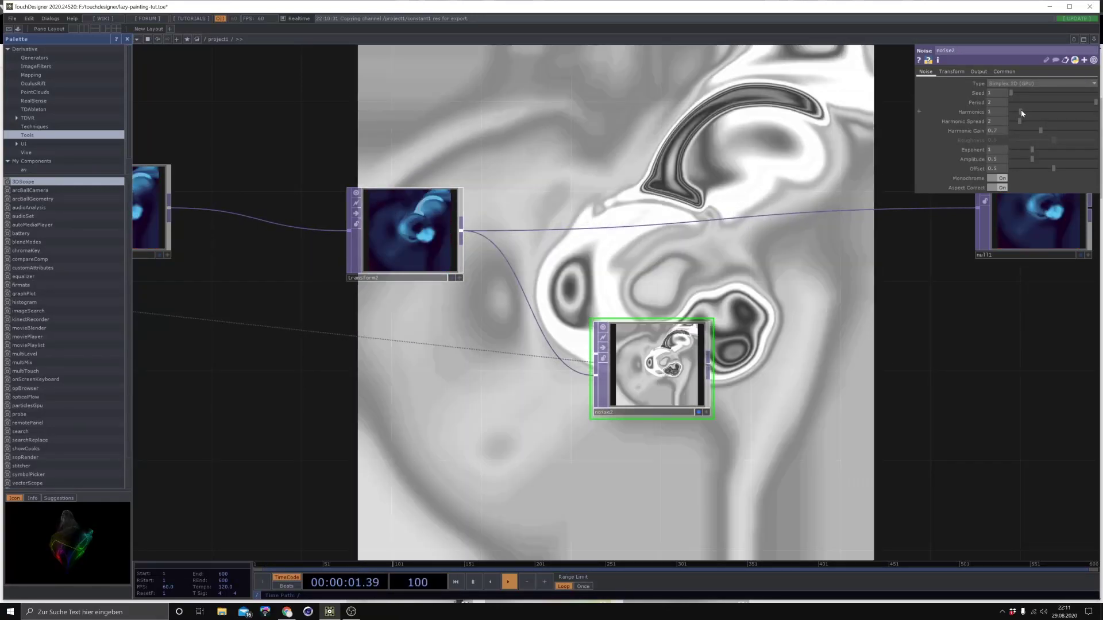
left_click_drag(1025, 112, 1028, 112)
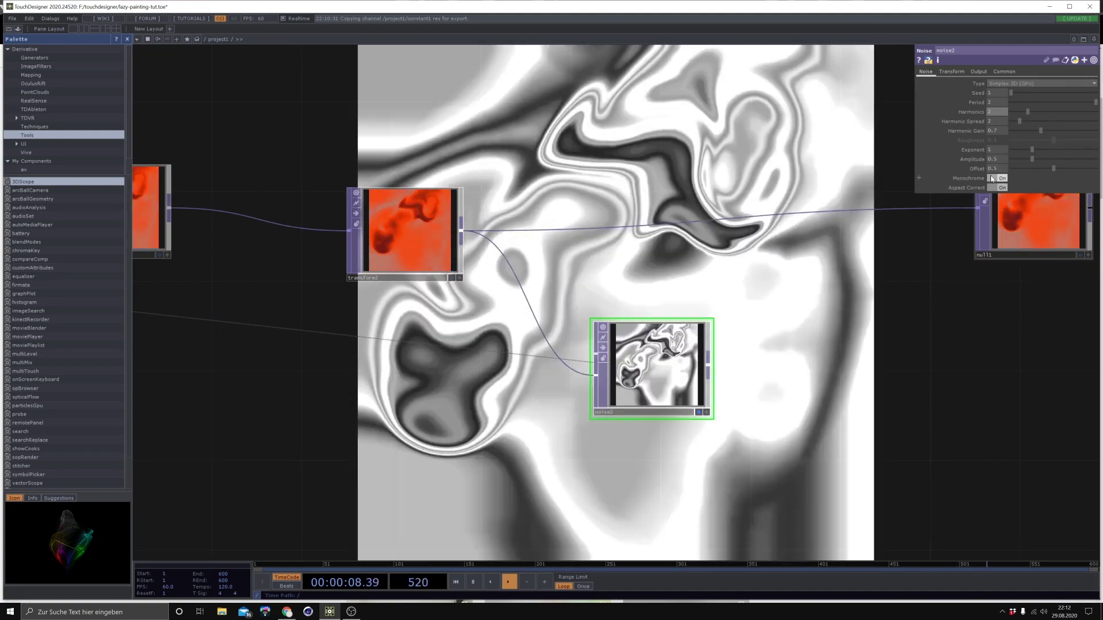
left_click(1001, 178)
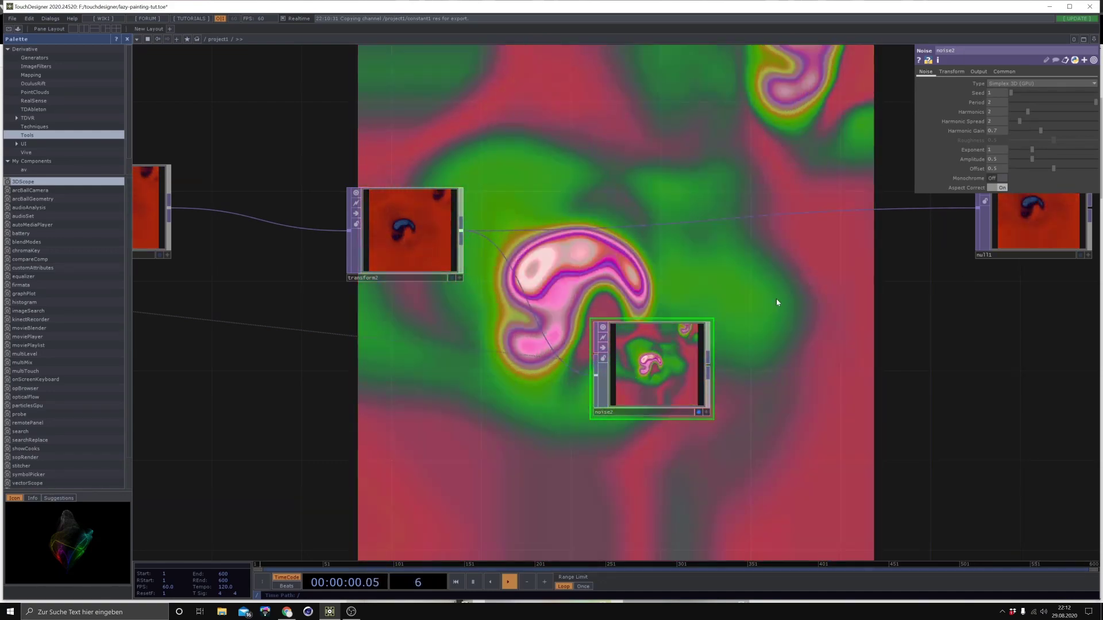
Raise the Period of the x Noise CHOP to about 2.3 to slow the circle's horizontal motion
left_click_drag(778, 302, 810, 383)
left_click_drag(339, 445, 572, 401)
scroll(488, 468, "down", 2)
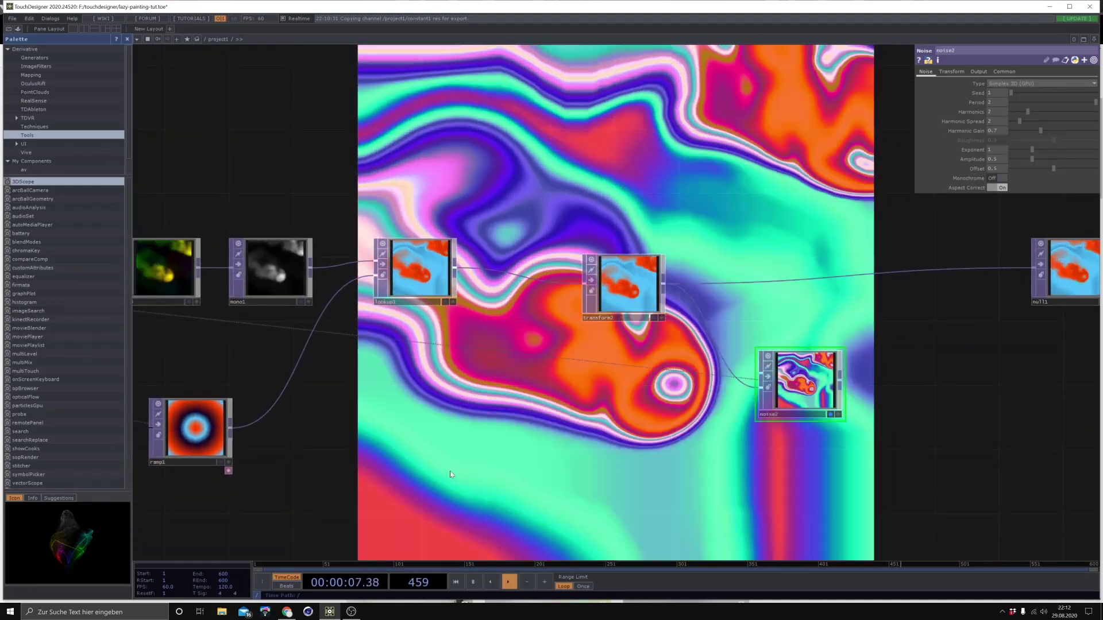
left_click_drag(468, 472, 882, 365)
scroll(612, 426, "down", 2)
left_click_drag(227, 163, 566, 399)
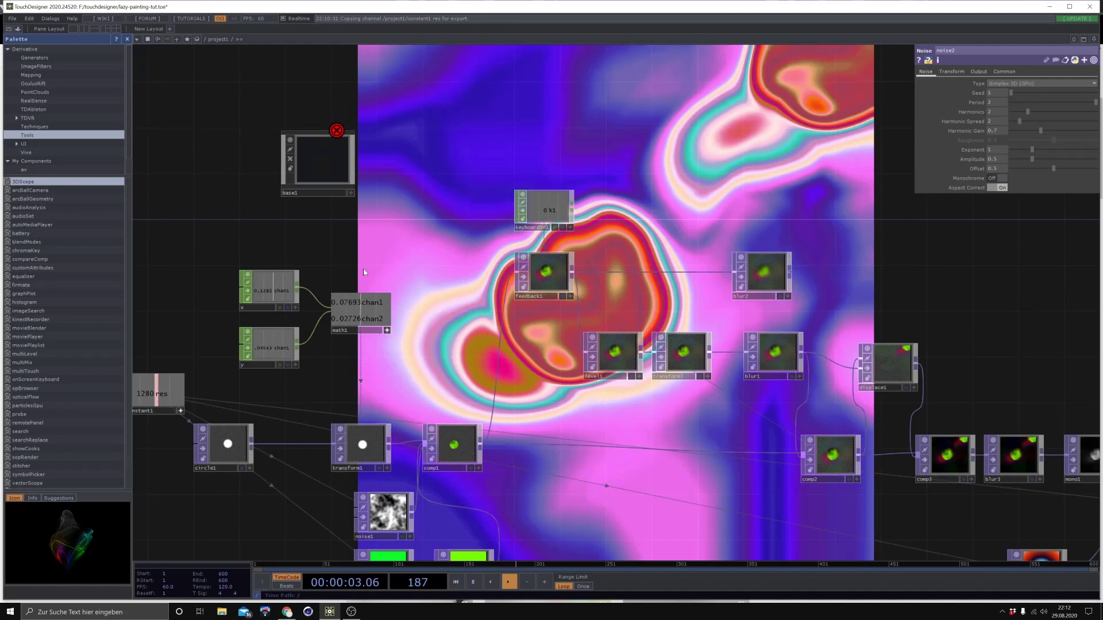
left_click(256, 290)
left_click(926, 71)
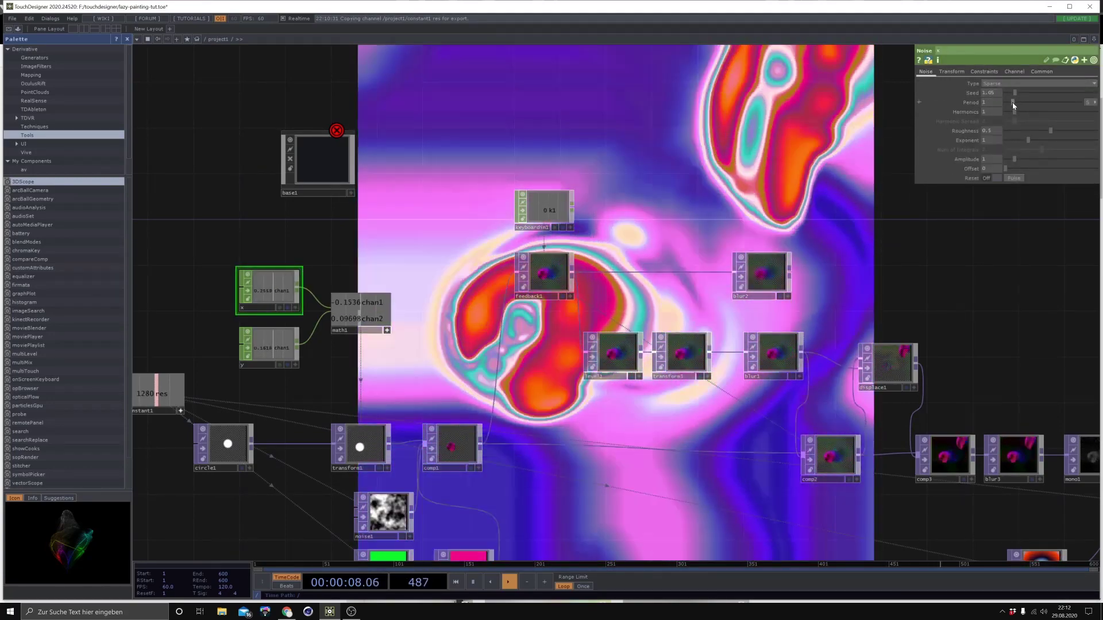
left_click_drag(1013, 105, 1026, 103)
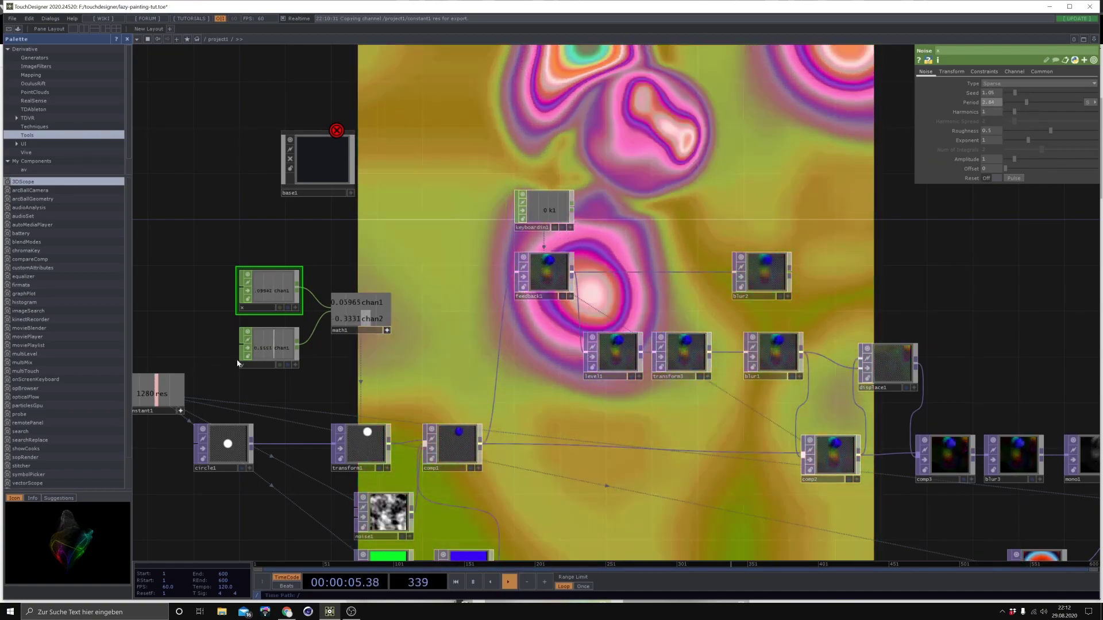
Set the Seed of the y Noise CHOP to 3.19
left_click(266, 361)
left_click(926, 72)
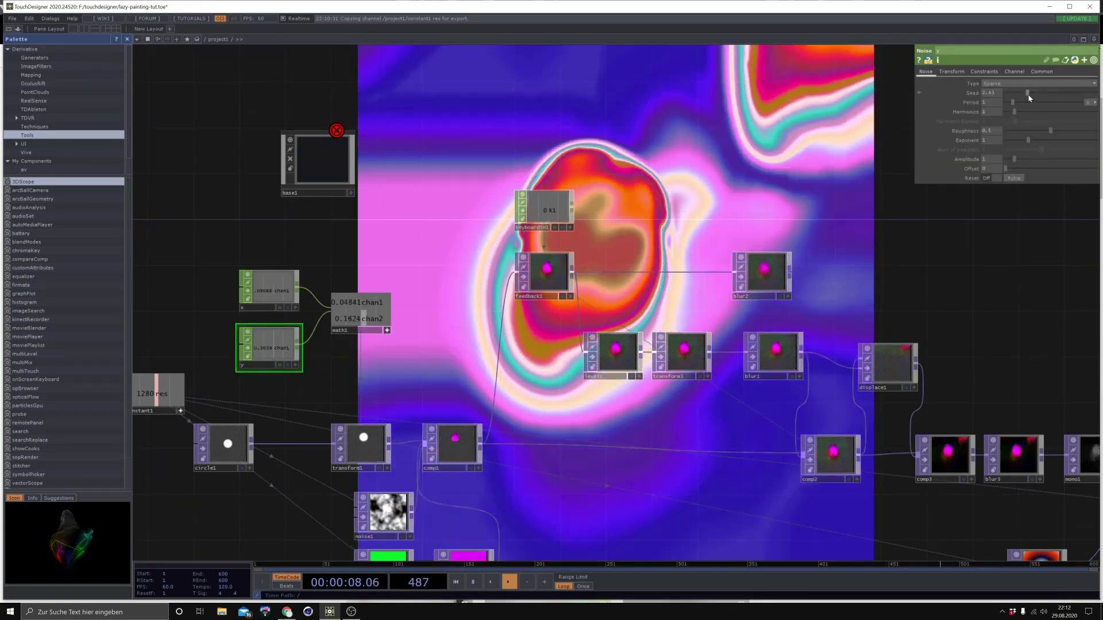
left_click_drag(1028, 94, 1035, 93)
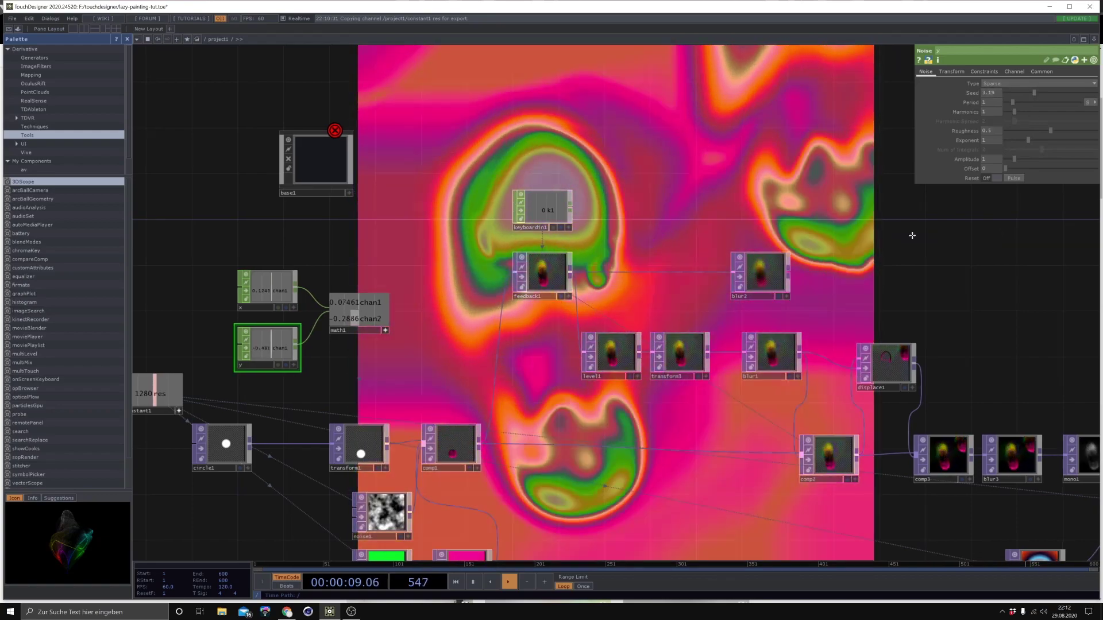
Switch the background display from the second Noise TOP back to the final Null TOP
left_click_drag(911, 234, 403, 201)
left_click_drag(957, 354, 891, 289)
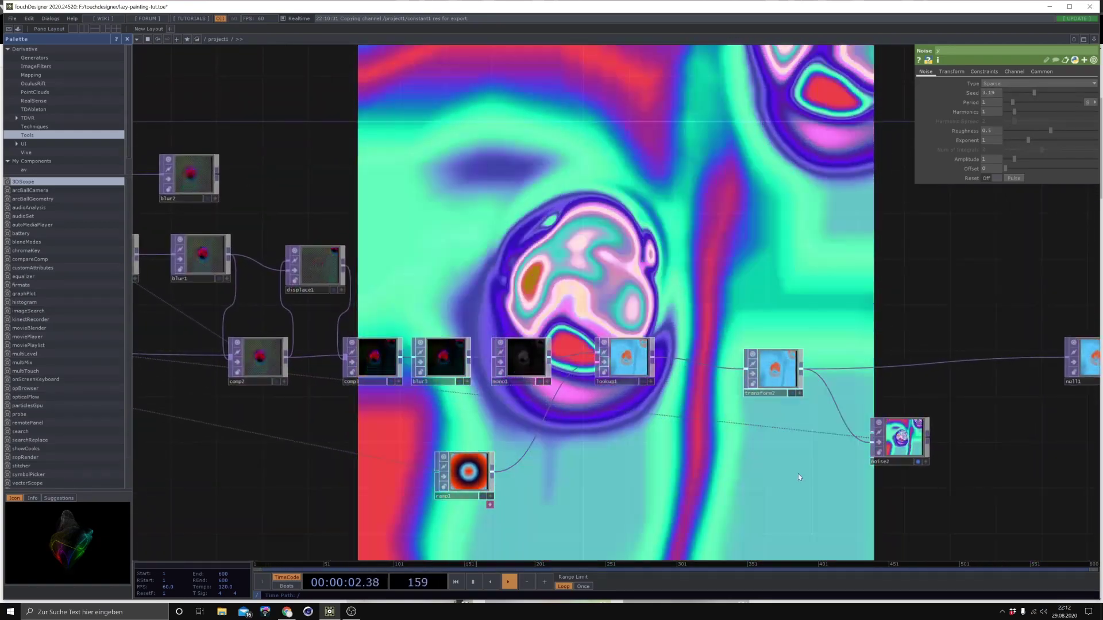
left_click_drag(798, 473, 636, 443)
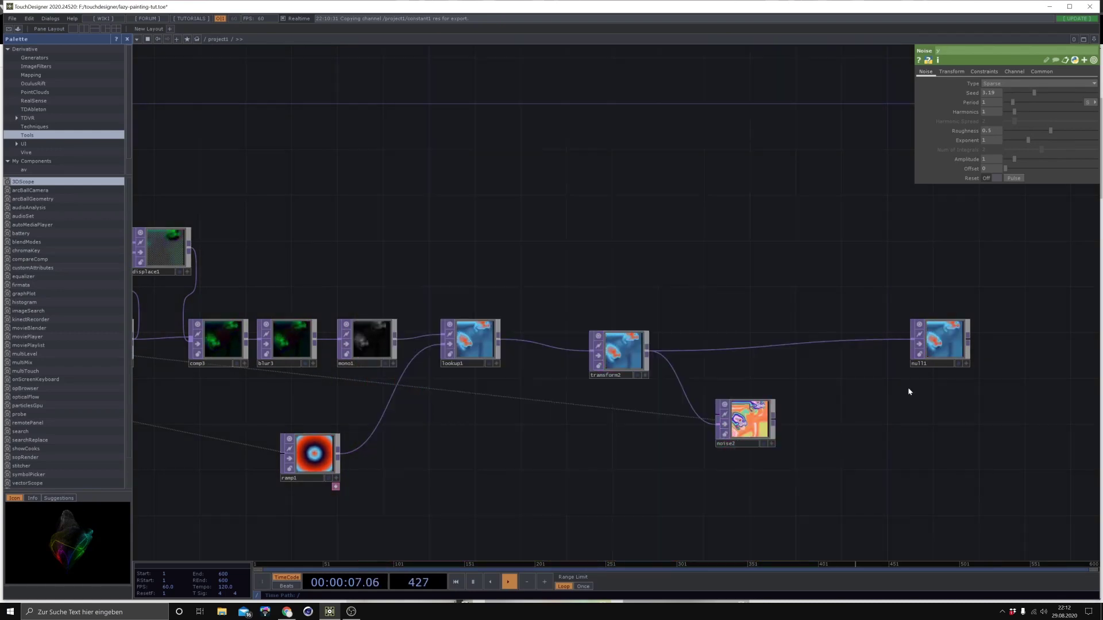
left_click(959, 364)
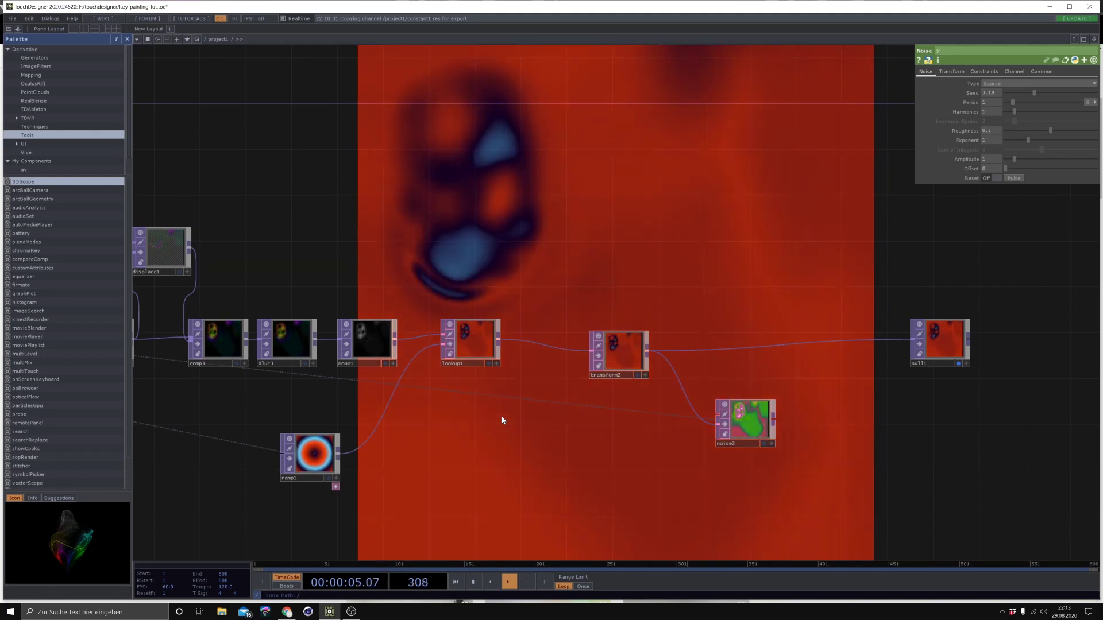
scroll(467, 481, "down", 2)
scroll(468, 482, "down", 1)
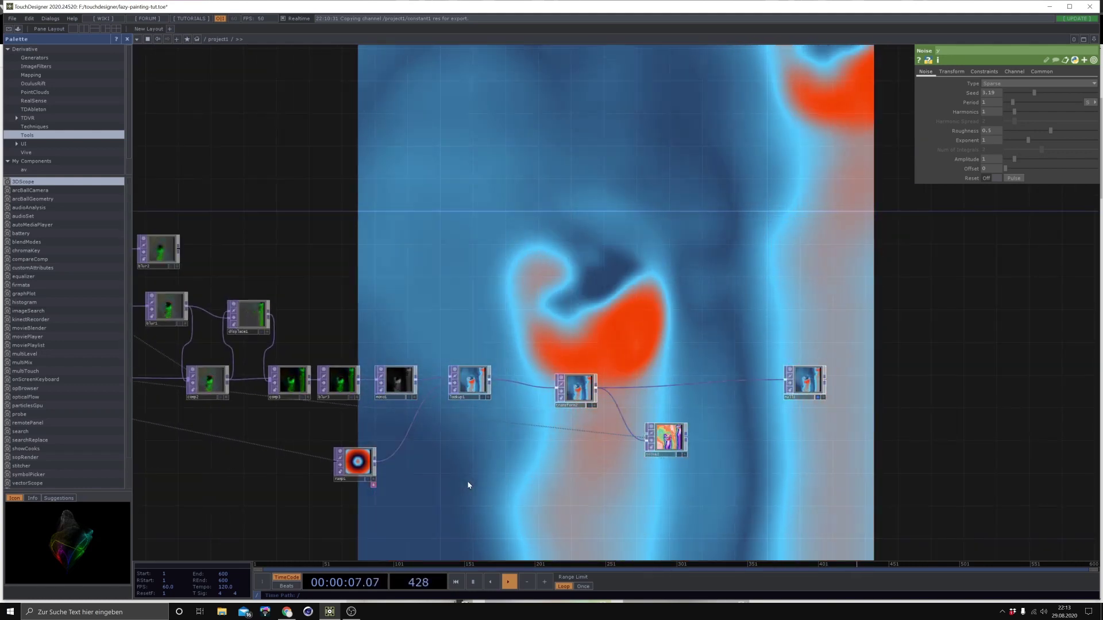
scroll(467, 481, "down", 2)
scroll(467, 482, "down", 1)
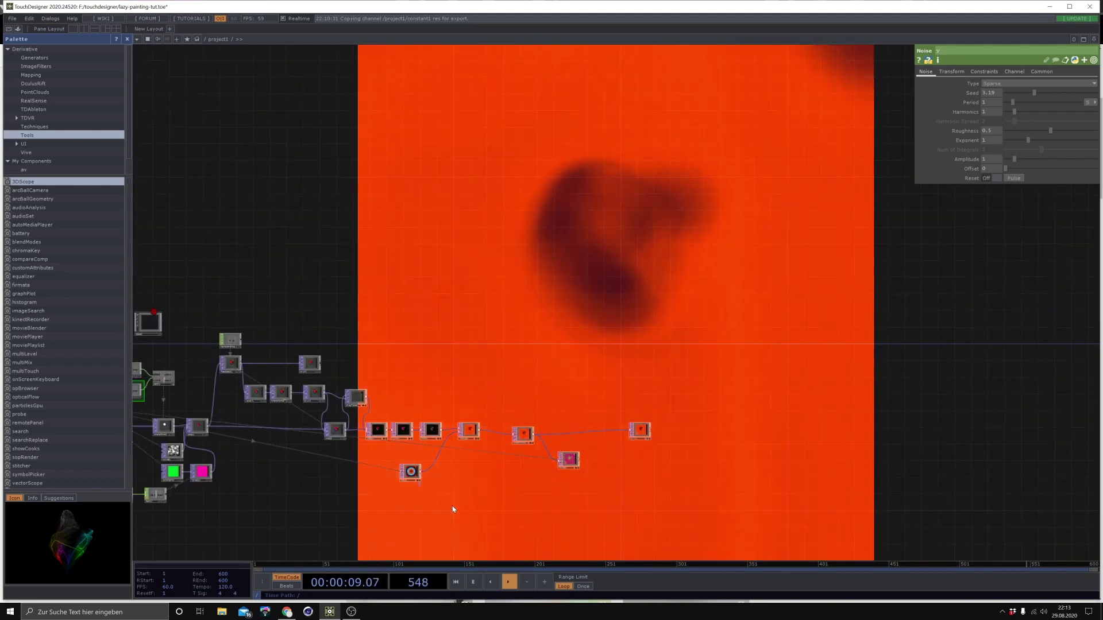
left_click_drag(452, 507, 655, 420)
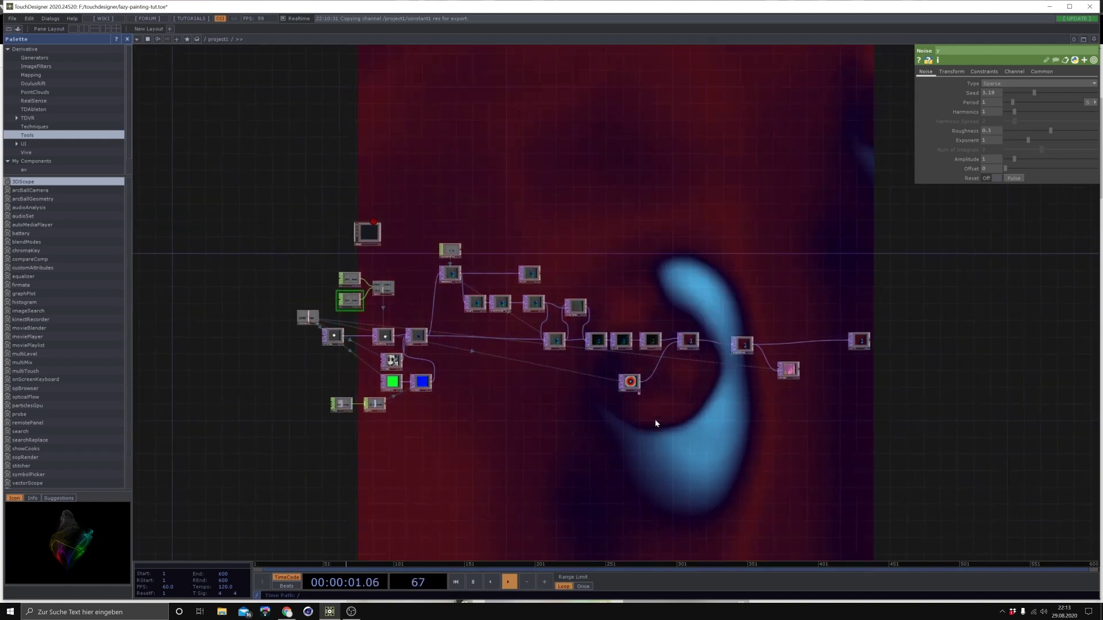